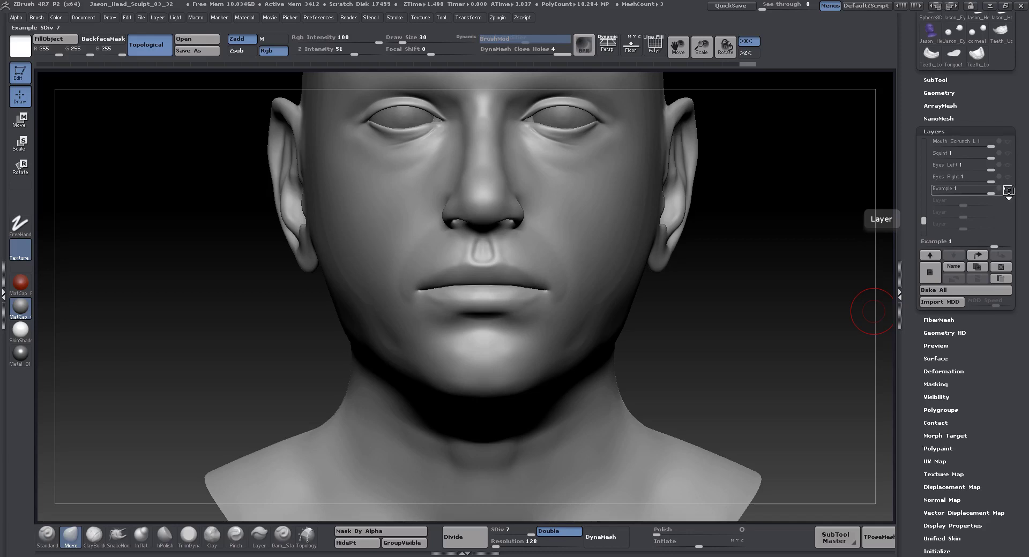
Test a Move stroke pulling the lower lip open, then scroll the Layers list up to Mouth Stretch
drag(501, 303, 504, 324)
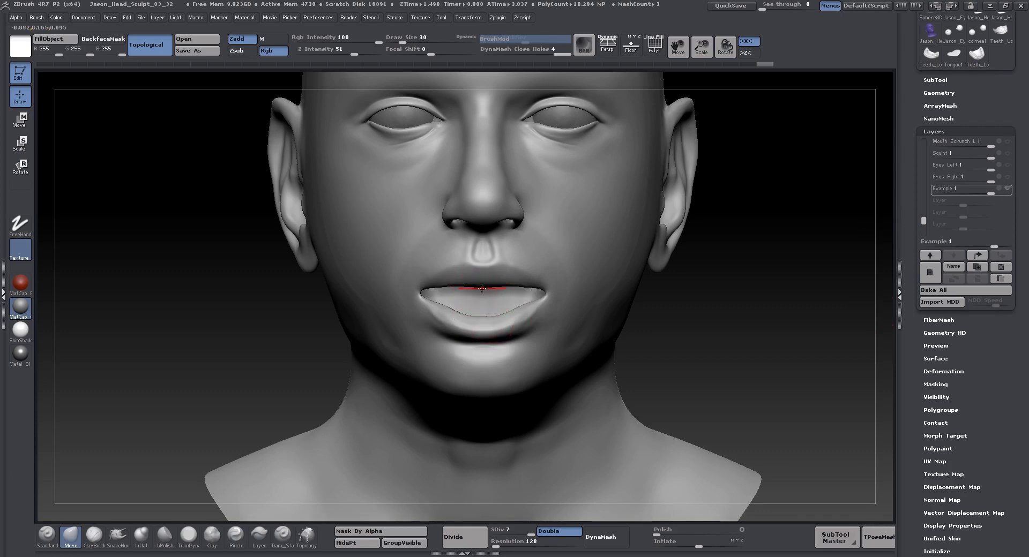
mouse_move(1008, 190)
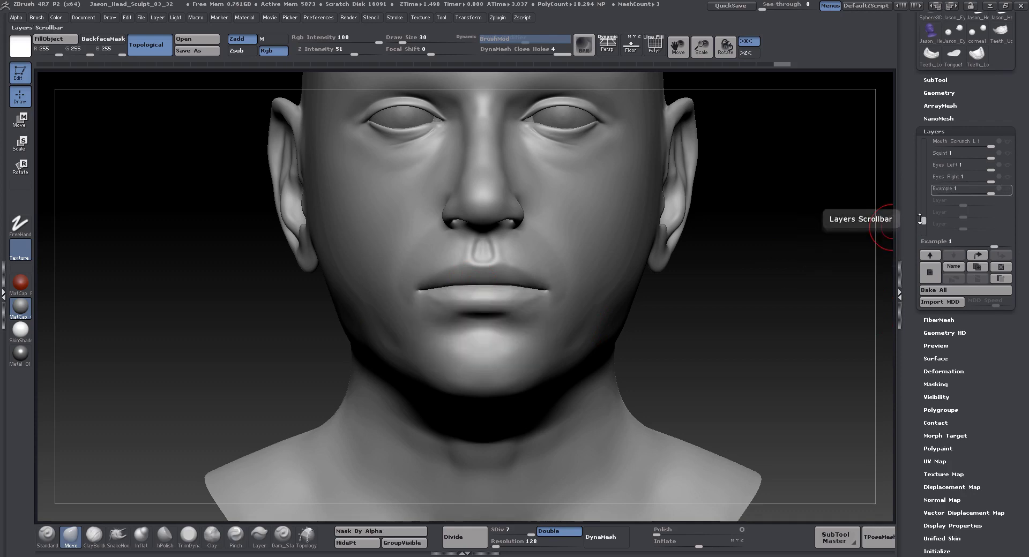
drag(922, 222, 923, 193)
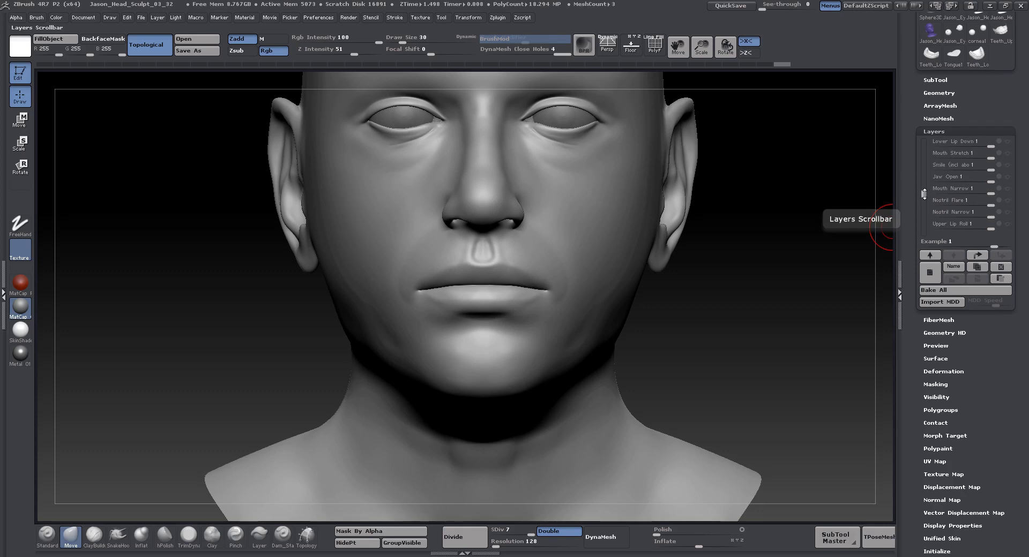
Set the Mouth Stretch layer to record in the Tool > Layers palette
click(1009, 155)
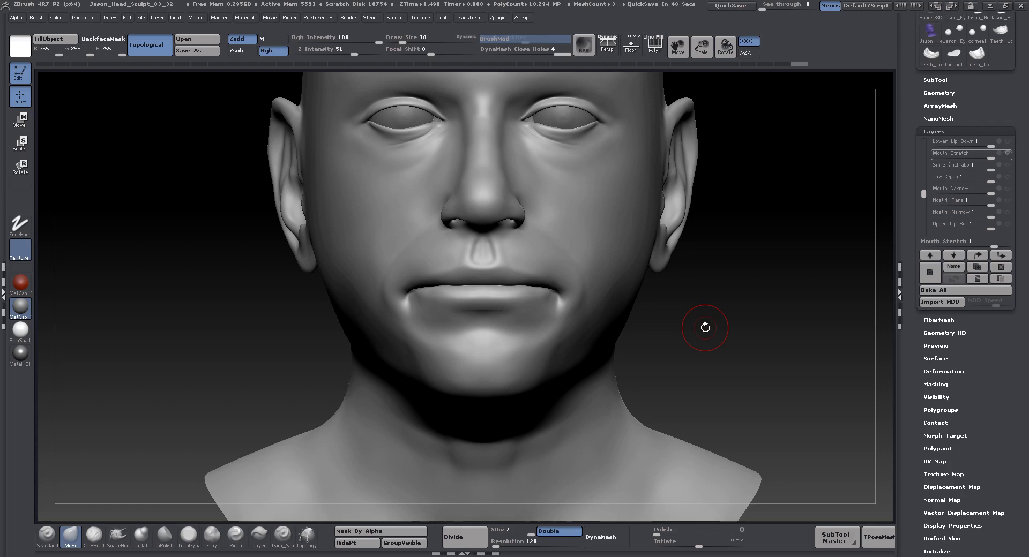
In Maya's base.mb scene, orbit to a three-quarter view of the head and select polySurface1
key(alt+Tab)
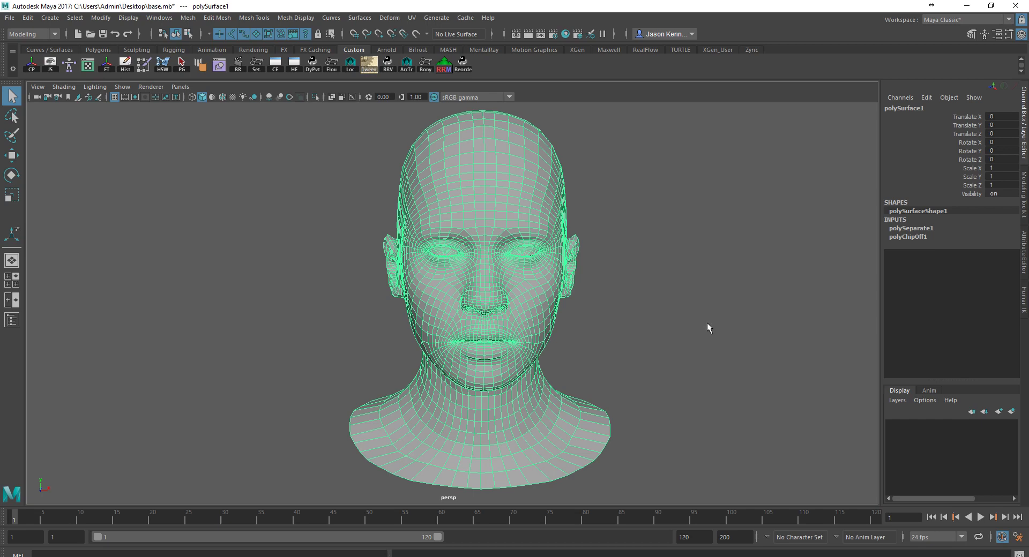
click(666, 320)
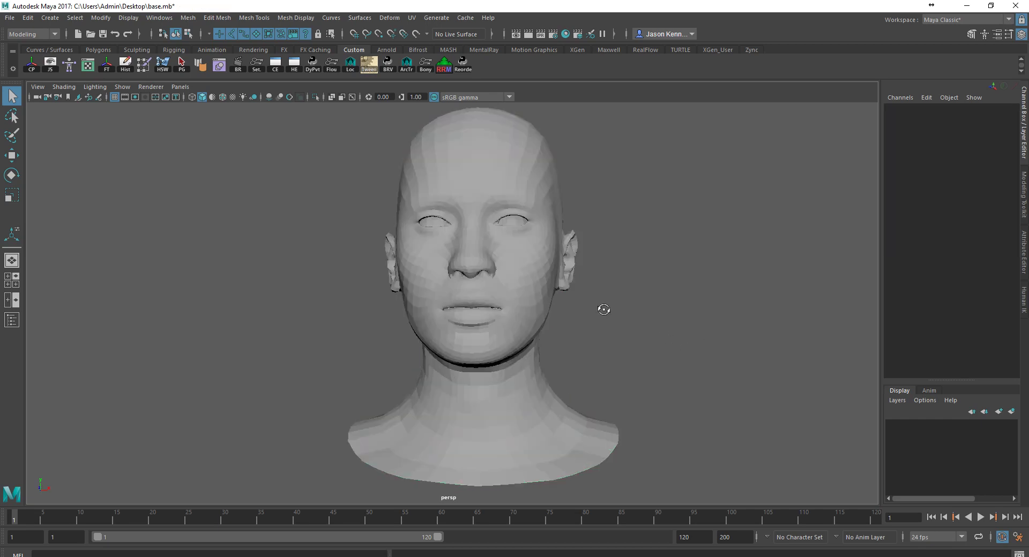
mouse_move(602, 306)
alt+mouse_down()
mouse_move(523, 291)
mouse_move(615, 282)
mouse_move(641, 306)
mouse_move(495, 300)
mouse_move(643, 289)
mouse_move(588, 293)
mouse_move(578, 284)
alt+mouse_up()
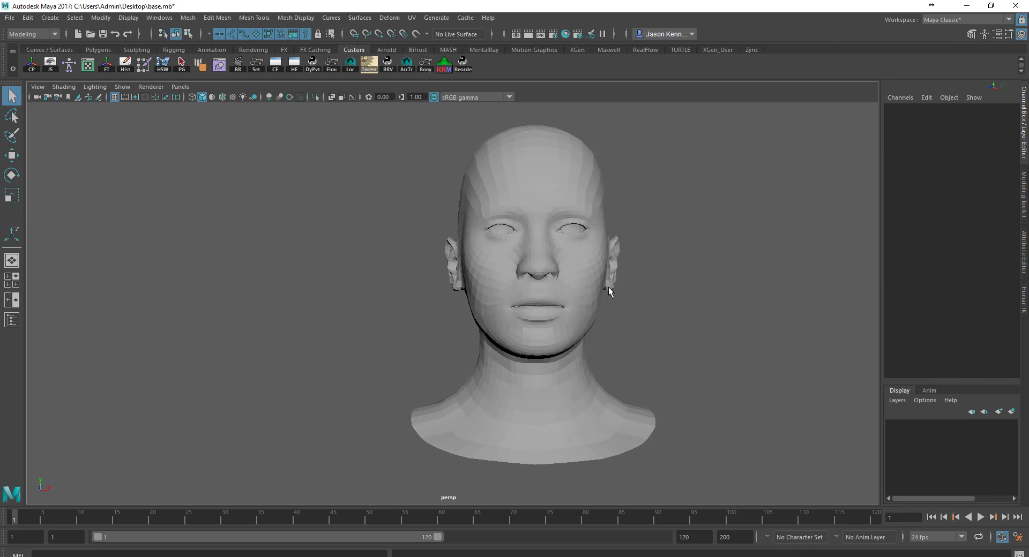
alt+drag(587, 281, 550, 288)
alt+middle_drag(549, 288, 500, 276)
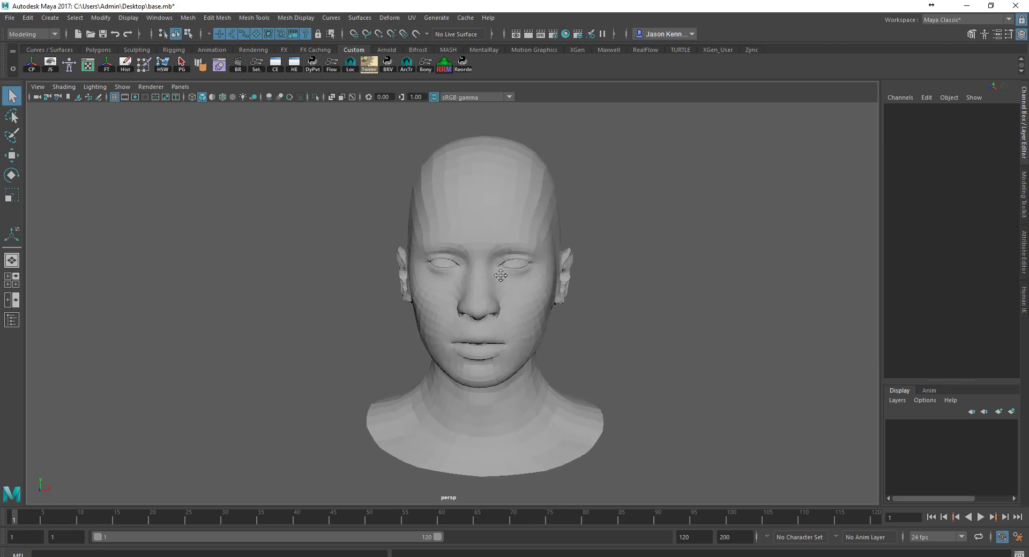
alt+drag(506, 278, 514, 275)
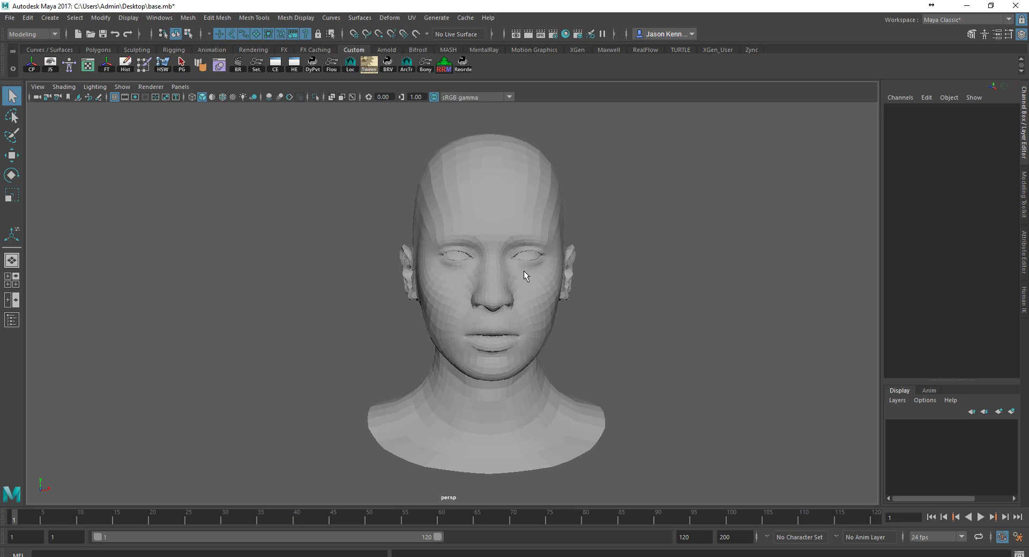
click(477, 288)
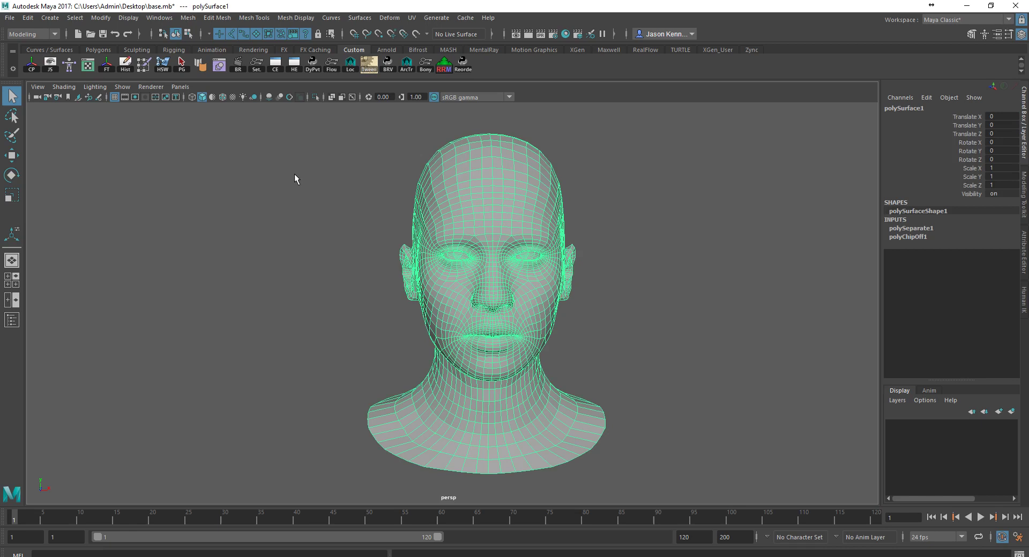
Open the UV Editor from Windows > Modeling Editors for polySurface1
click(160, 18)
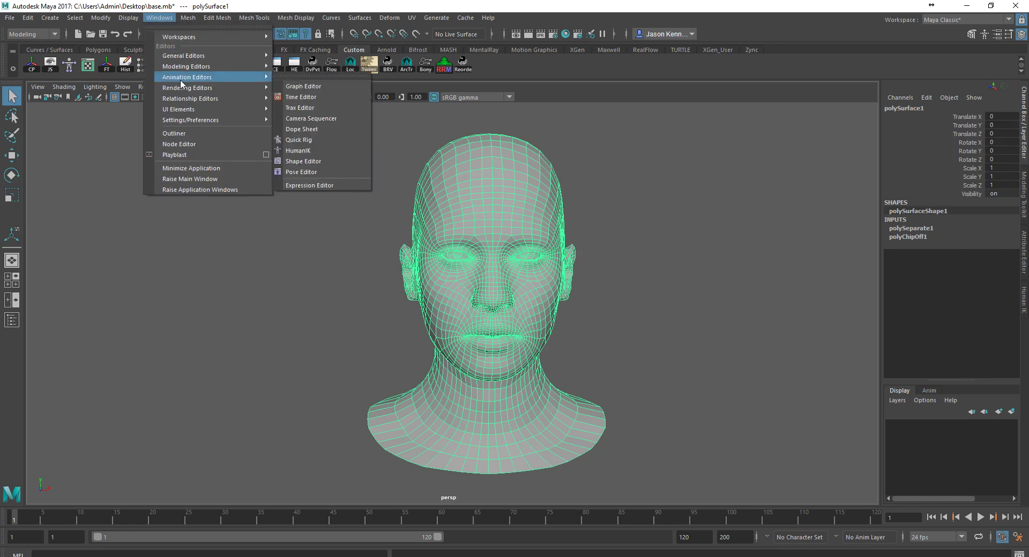
mouse_move(194, 67)
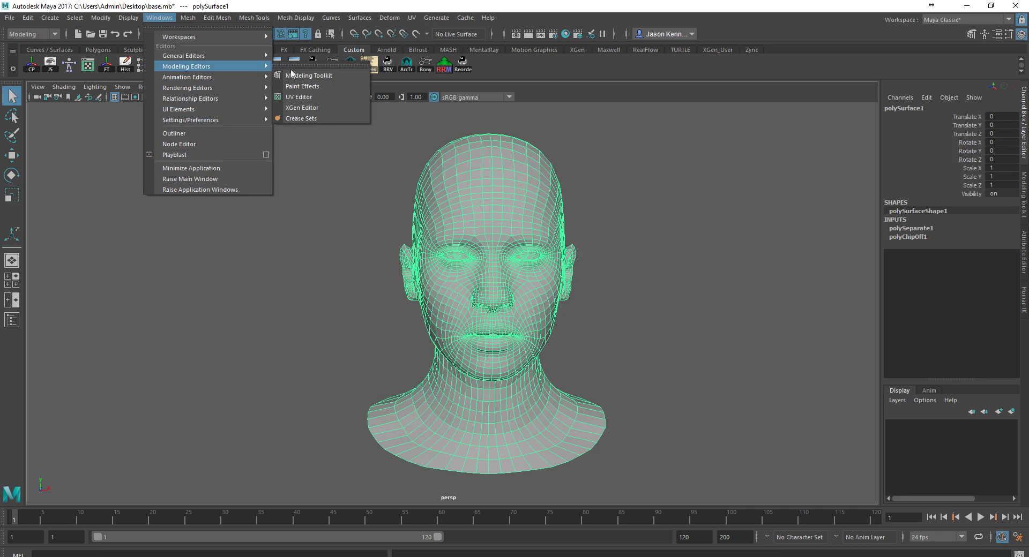
click(318, 98)
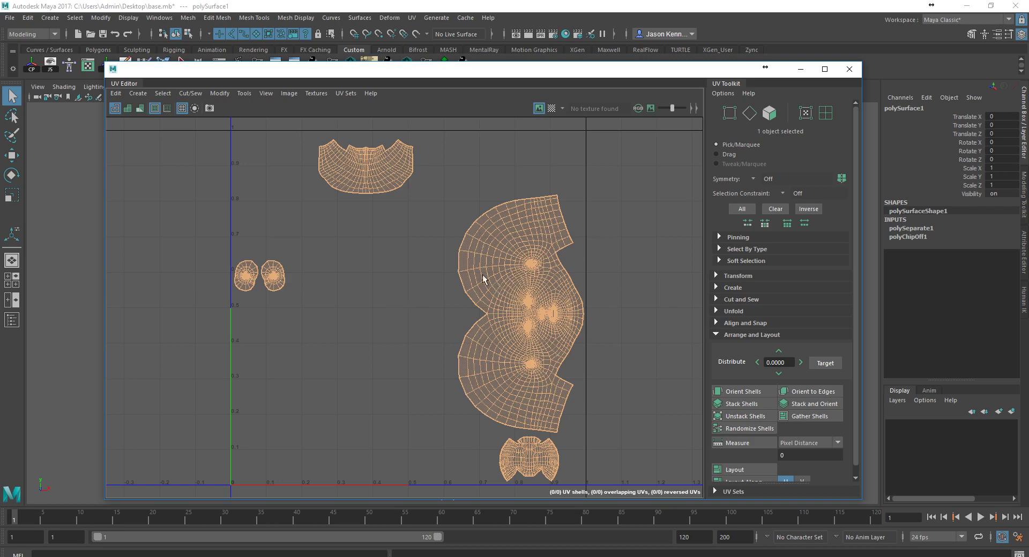
key(shift+z)
key(ctrl+z)
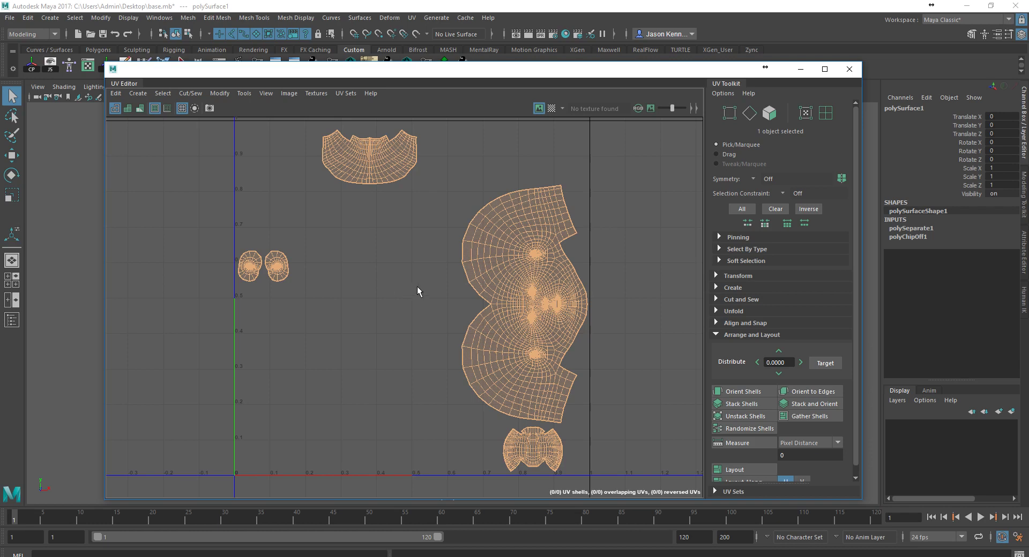
click(716, 335)
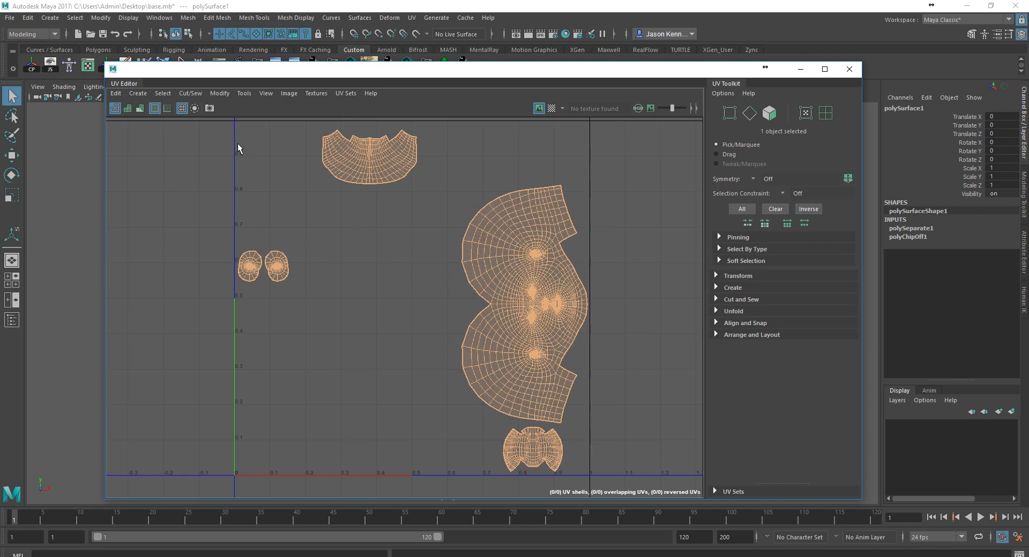
click(754, 335)
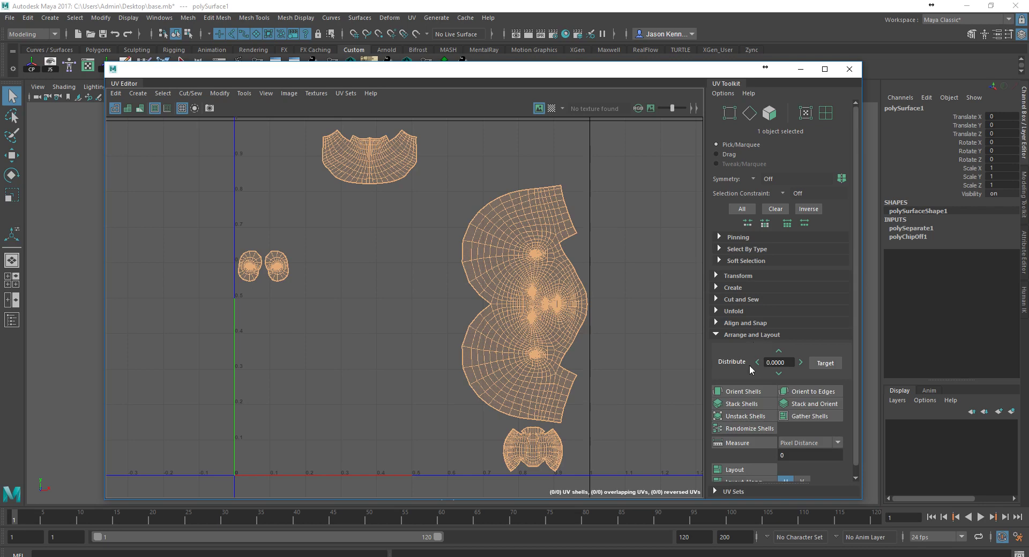
scroll(749, 365, down, 1)
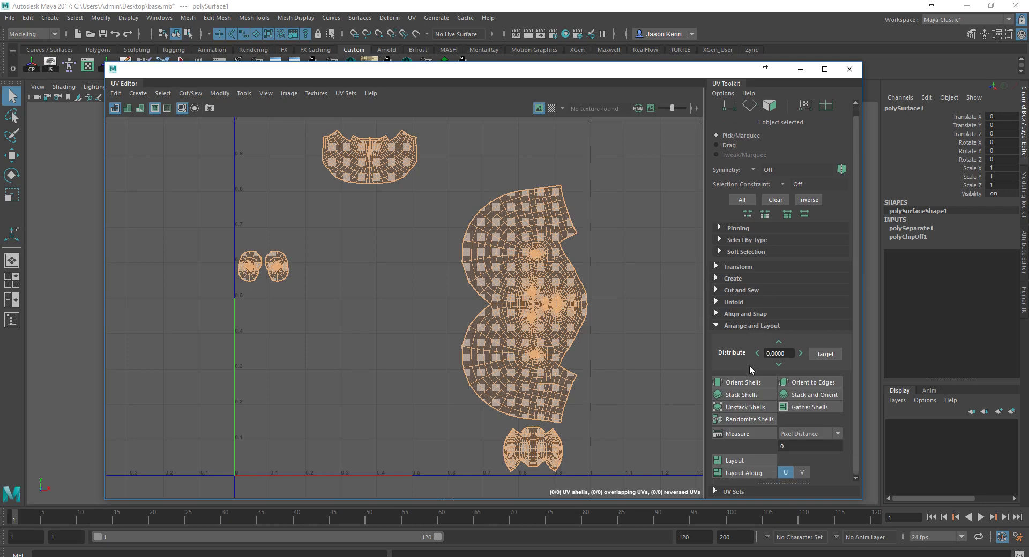
Run Layout from Arrange and Layout to pack all shells into 0–1 space, briefly checking the Edit menu
click(751, 461)
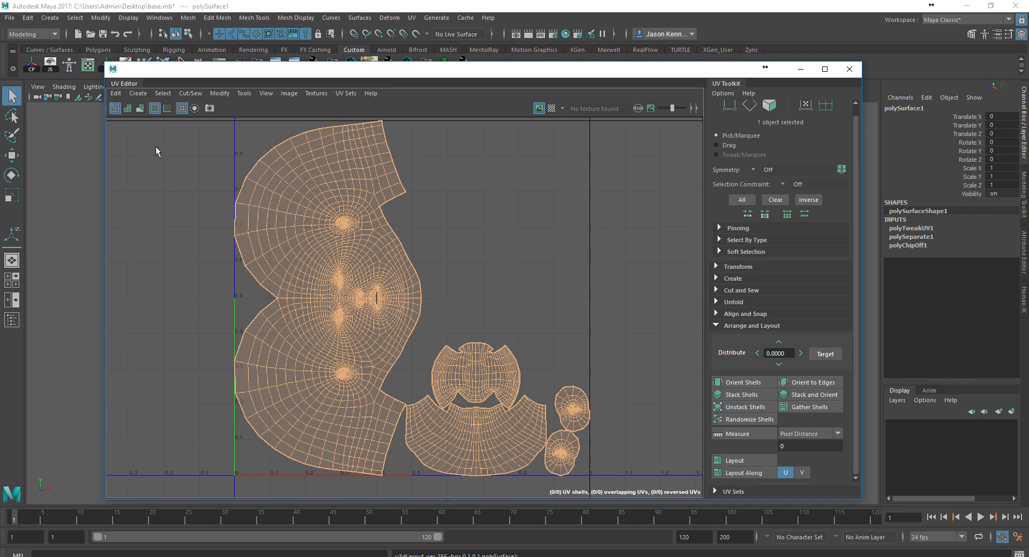
click(116, 94)
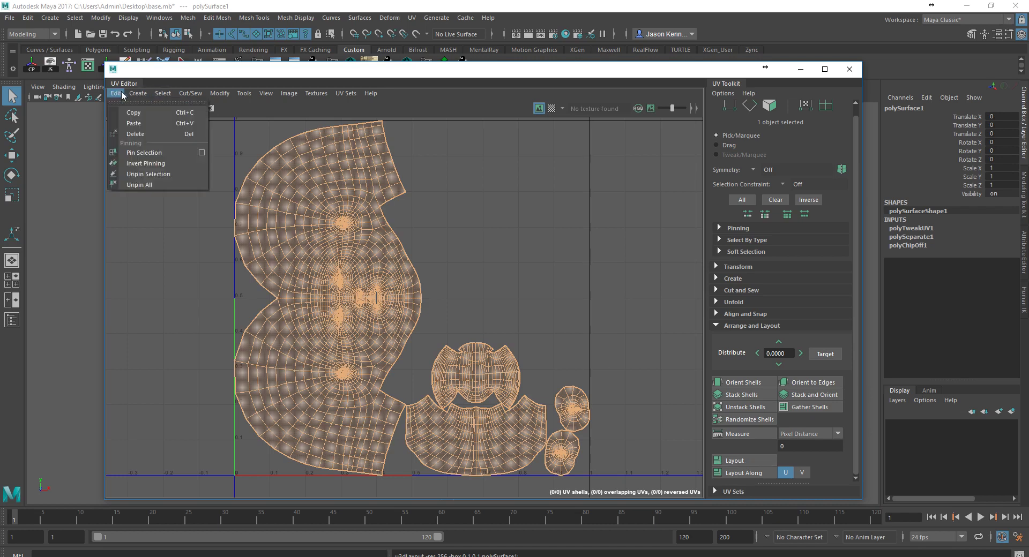
mouse_move(128, 95)
click(117, 94)
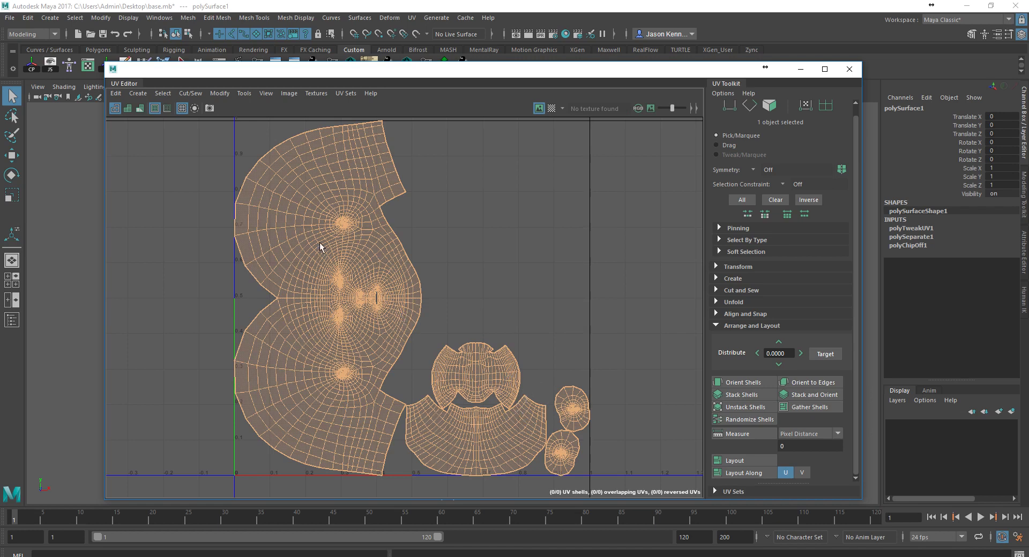
Switch to UV Shell selection, pick the face shell and rotate it 90° counter-clockwise
right_click(292, 177)
right_click(372, 257)
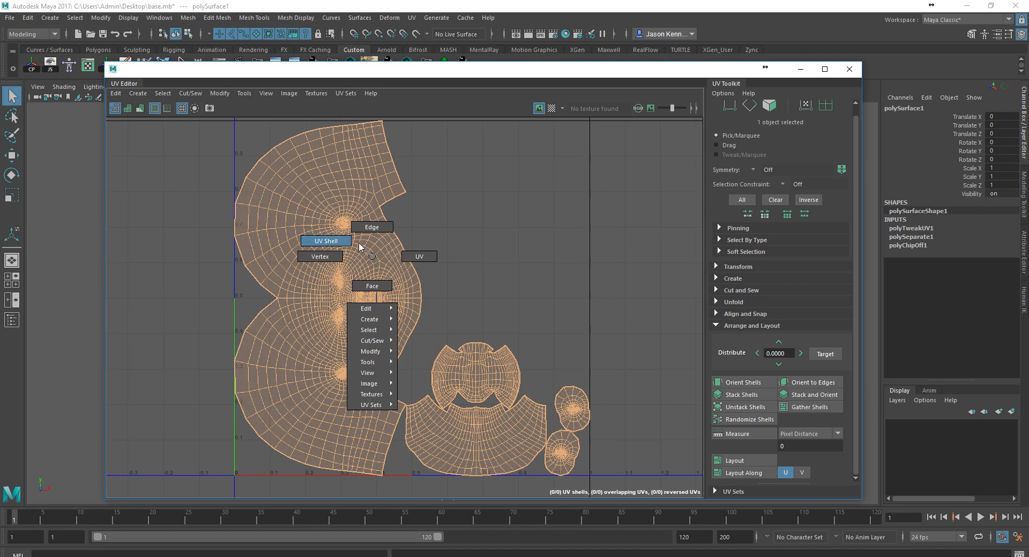
click(360, 248)
click(345, 246)
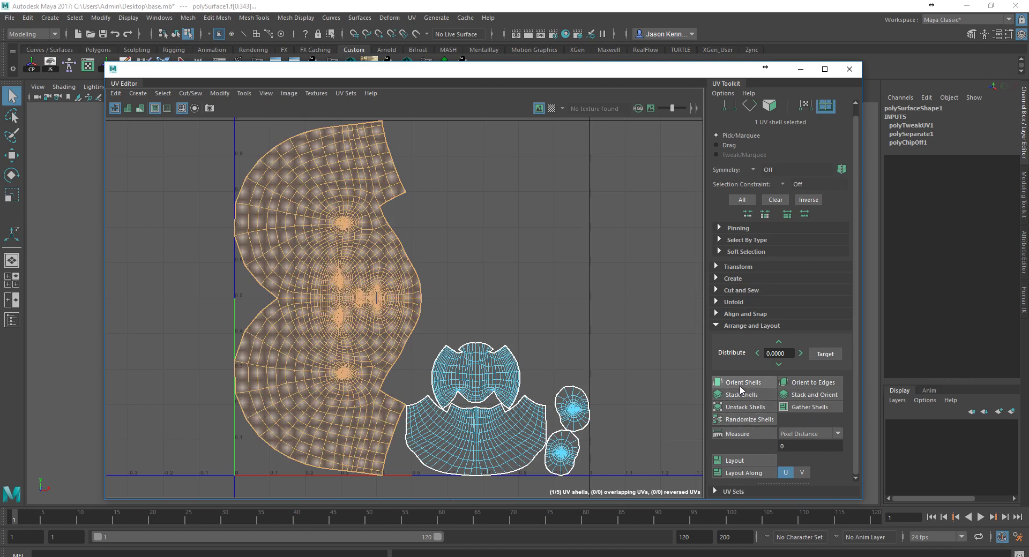
click(742, 265)
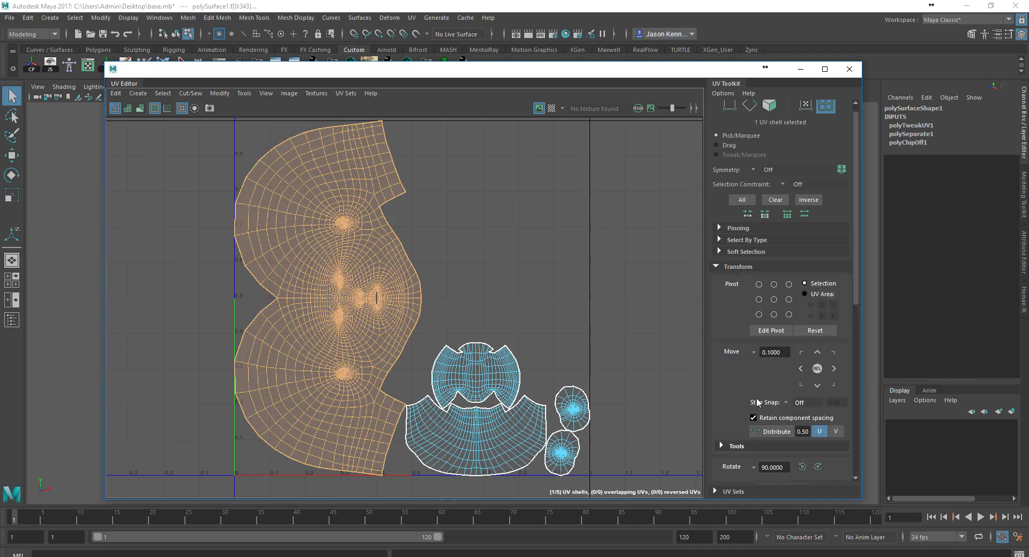
scroll(747, 436, down, 1)
scroll(746, 435, down, 1)
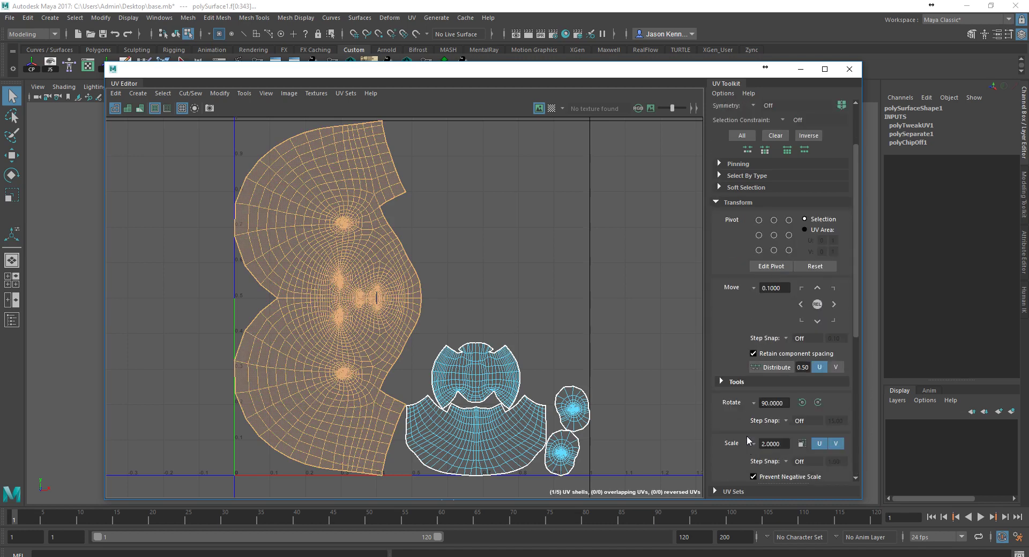
click(817, 402)
click(367, 311)
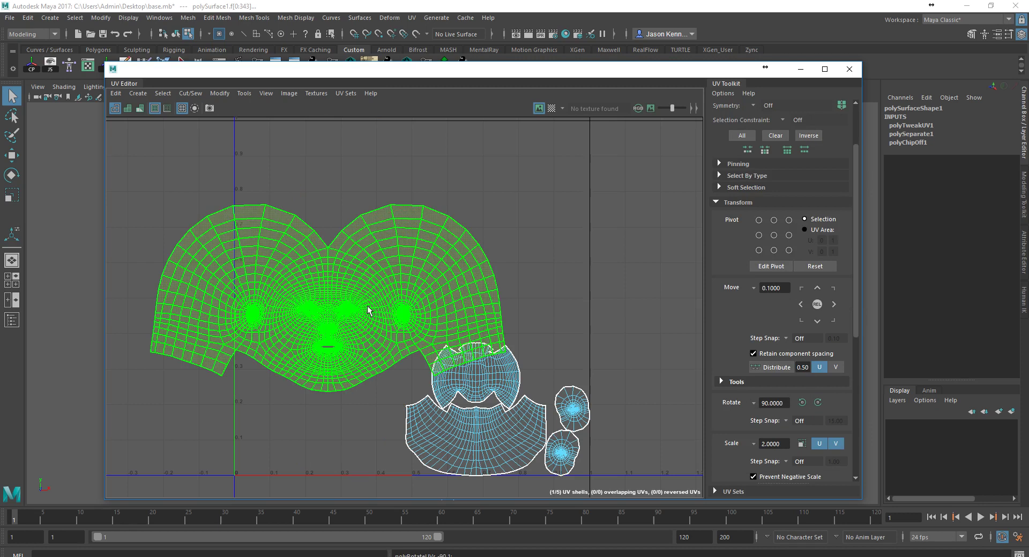
Select the face shell and move it right and down with the Move tool
mouse_move(364, 303)
mouse_down()
mouse_move(417, 303)
mouse_move(356, 302)
mouse_up()
key(w)
key(ctrl+F11)
drag(329, 302, 404, 325)
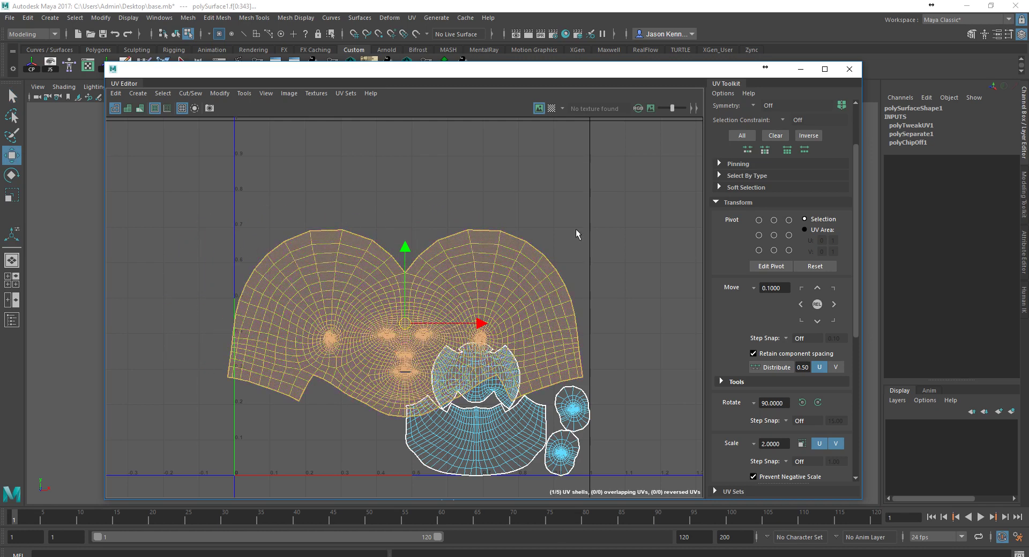
drag(412, 330, 417, 383)
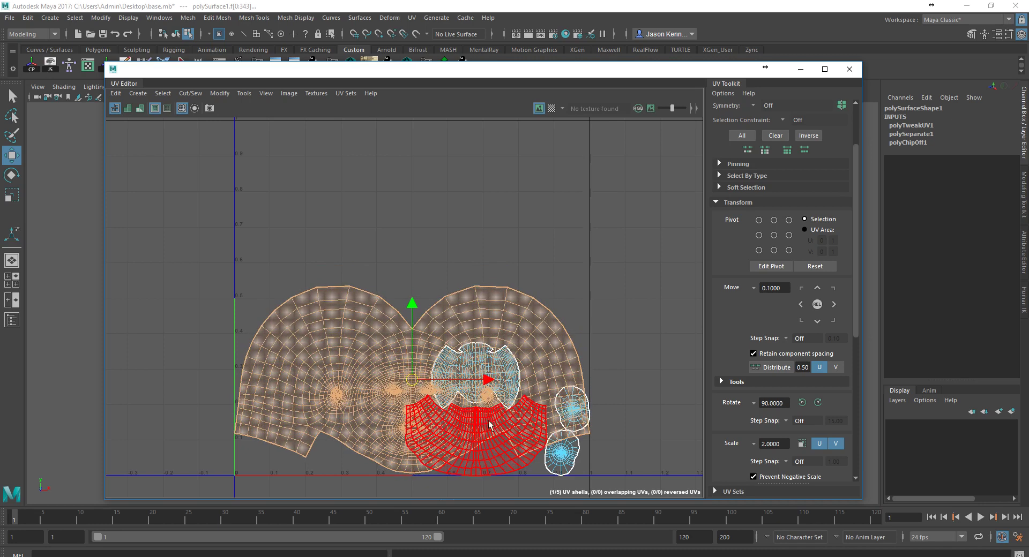
Move the lower shell and the small eye shell above the face shell, then reselect the face shell
click(500, 465)
drag(484, 423, 411, 286)
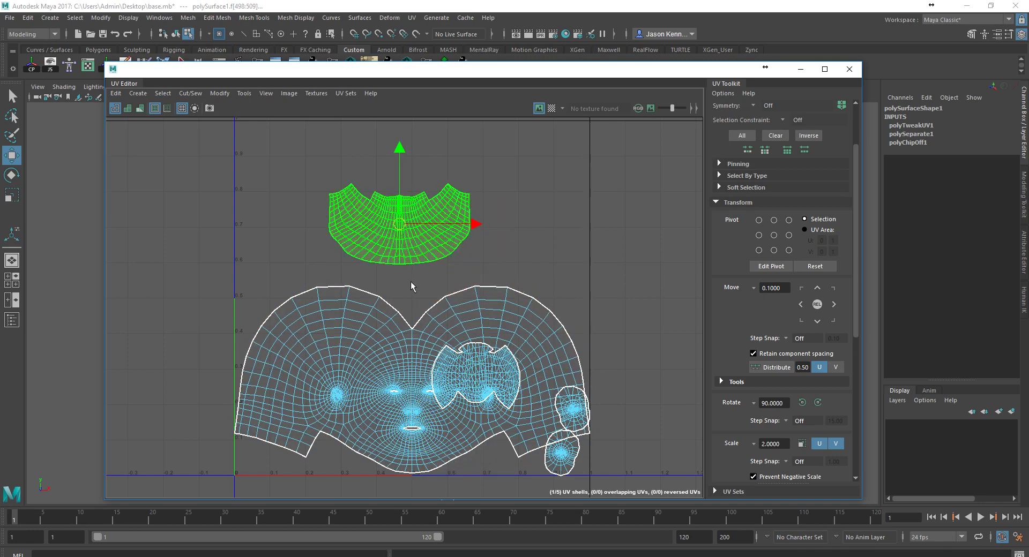
click(485, 349)
drag(486, 351, 546, 159)
scroll(391, 351, up, 5)
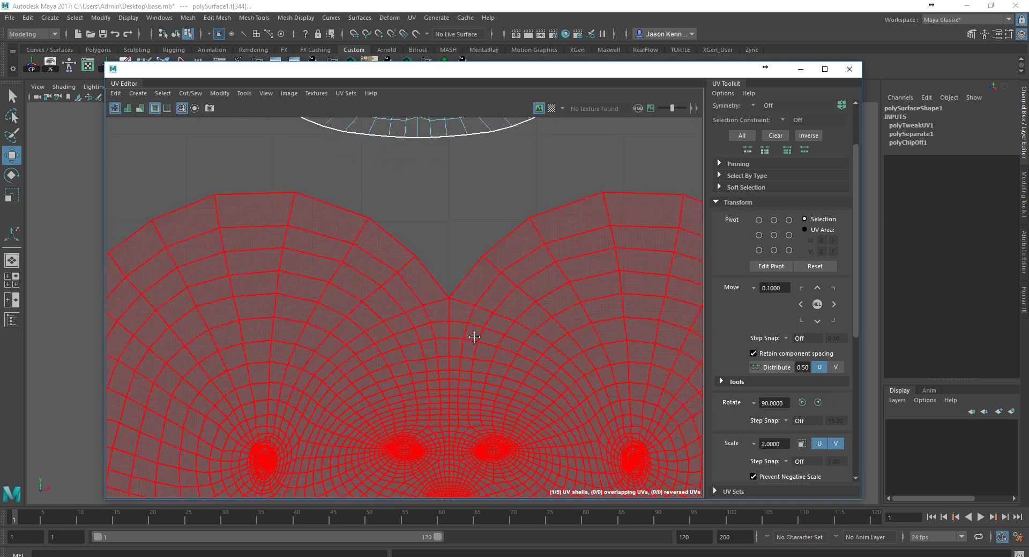
scroll(474, 337, up, 8)
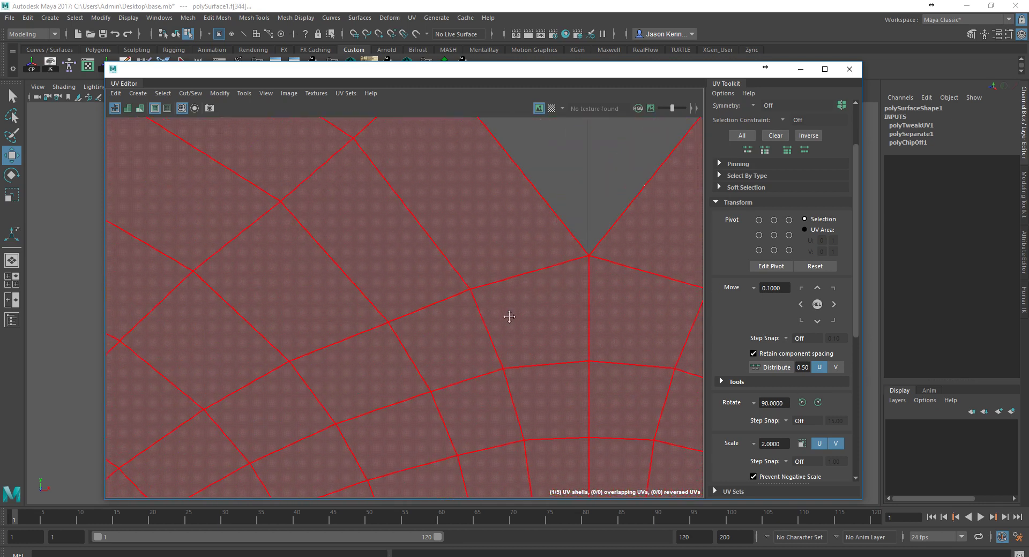
scroll(510, 316, up, 3)
click(520, 215)
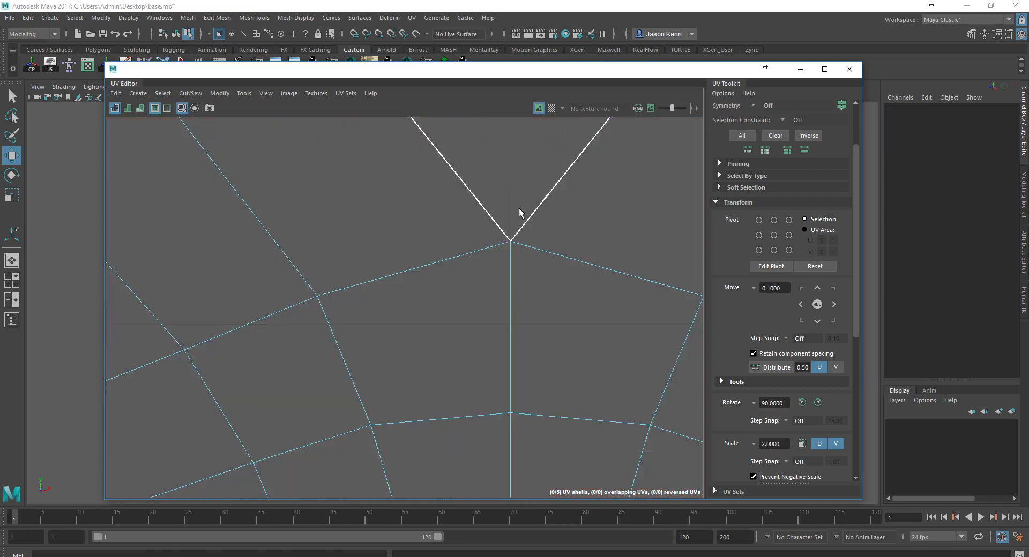
click(538, 247)
scroll(604, 286, down, 4)
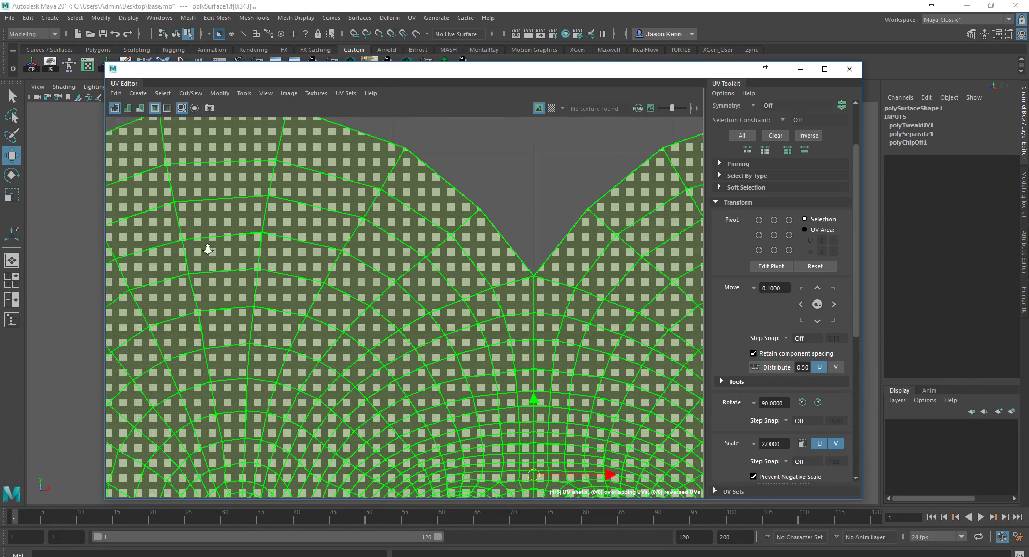
scroll(439, 278, down, 6)
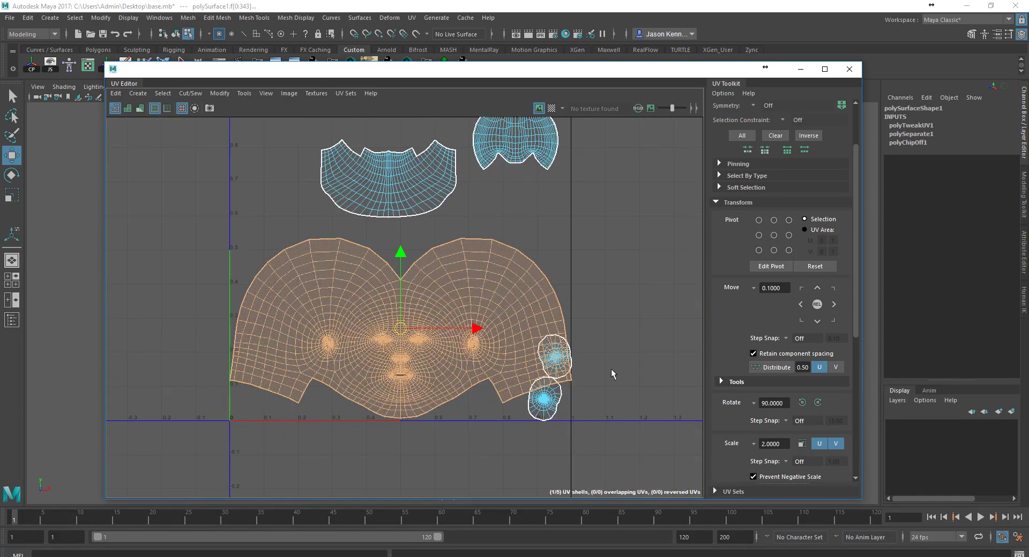
Move the two small round shells up, one left of the mouth shell and one below the top-right shell
click(544, 404)
drag(544, 405, 277, 203)
click(556, 349)
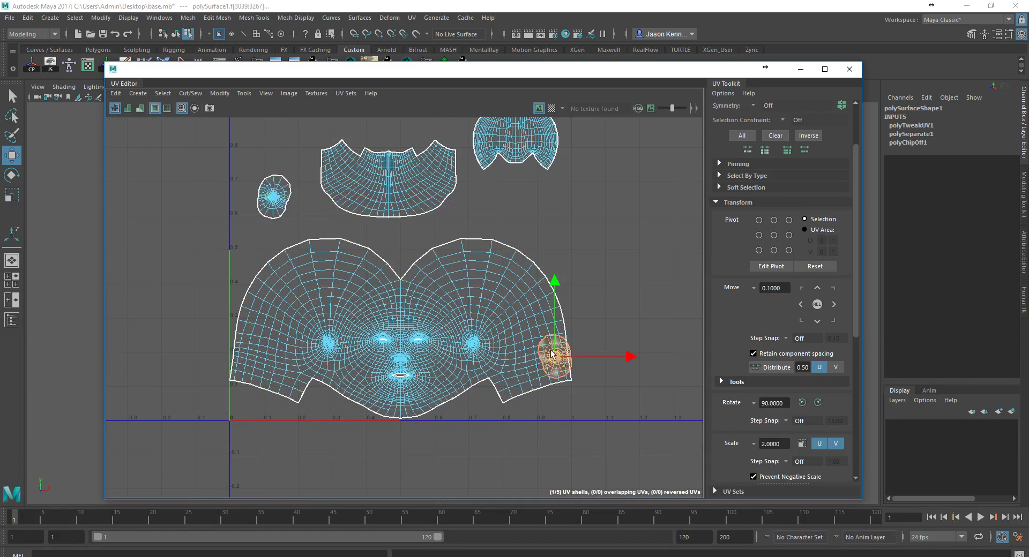
drag(552, 355, 533, 203)
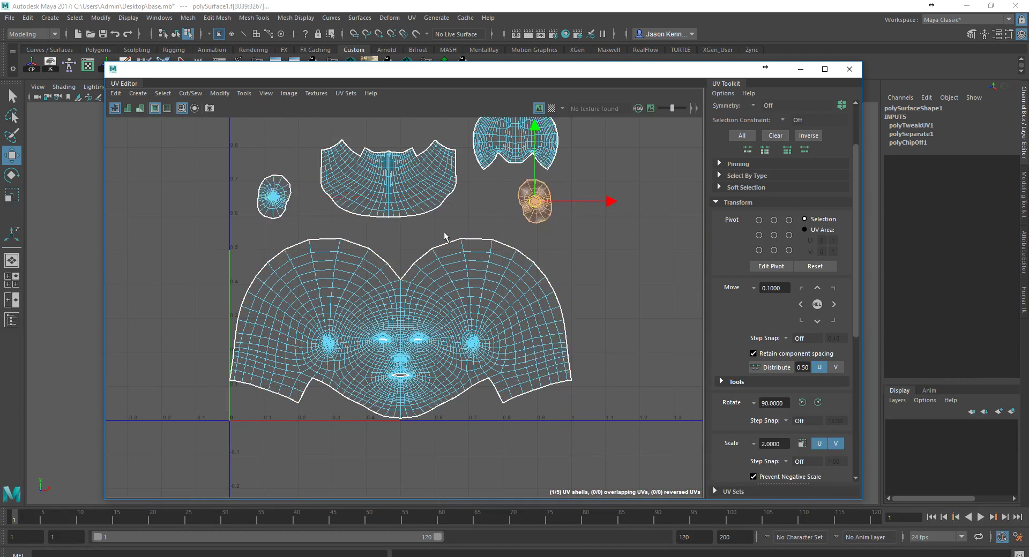
Zoom and pan around the face shell's eye area and V-notch to inspect it, then deselect
scroll(339, 226, up, 10)
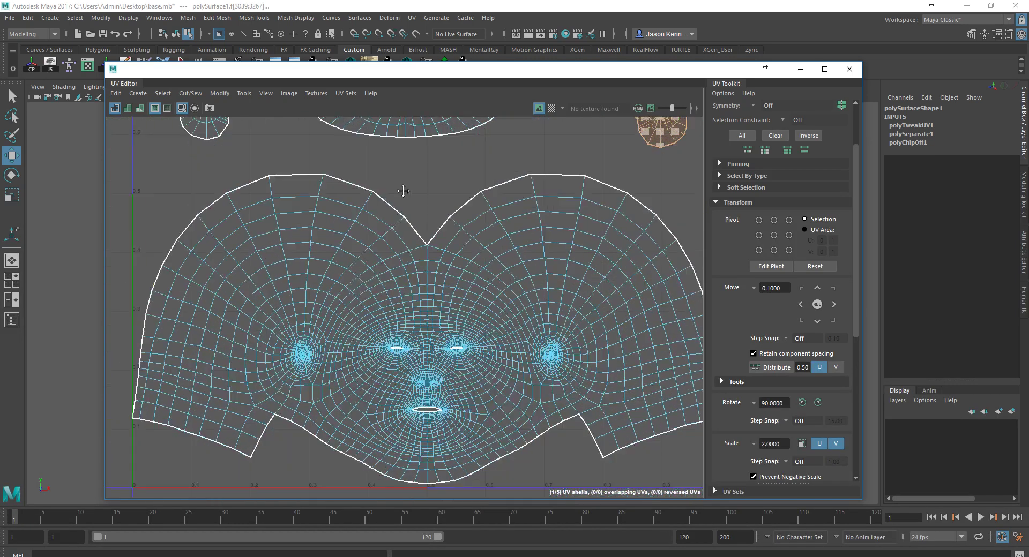
alt+middle_drag(614, 266, 328, 172)
scroll(379, 204, up, 3)
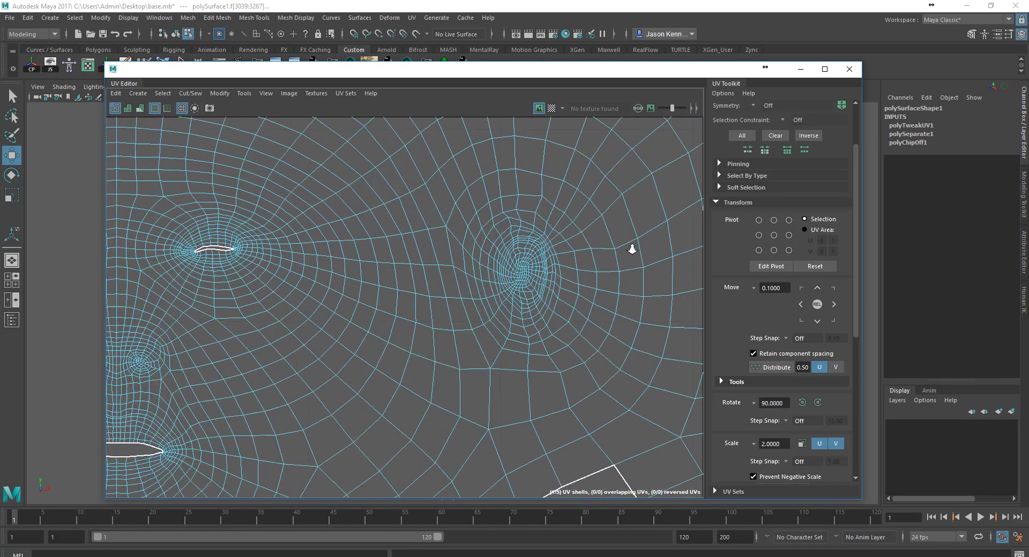
scroll(455, 252, up, 2)
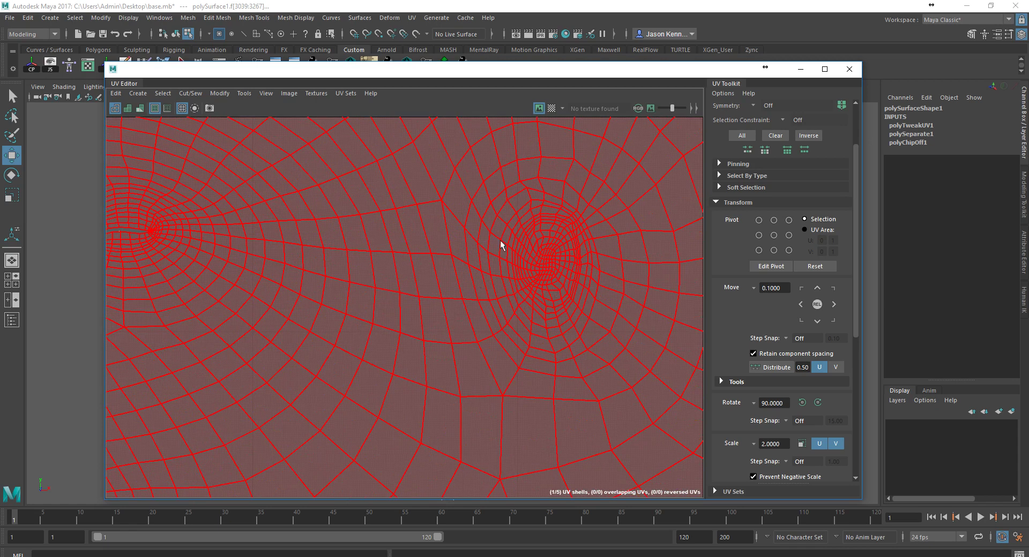
scroll(567, 328, down, 3)
scroll(285, 286, down, 2)
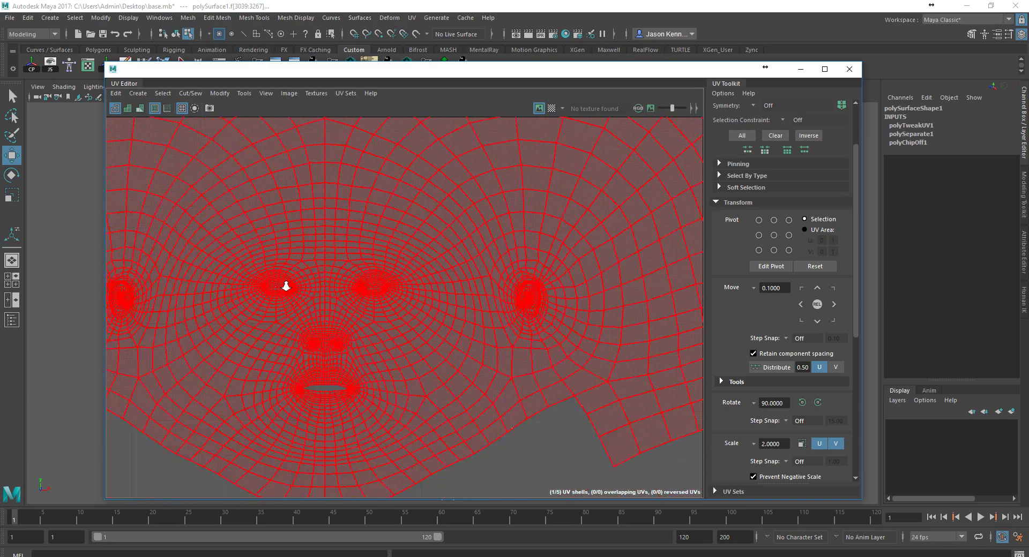
alt+middle_drag(285, 286, 379, 241)
scroll(378, 242, up, 1)
alt+middle_drag(609, 452, 529, 390)
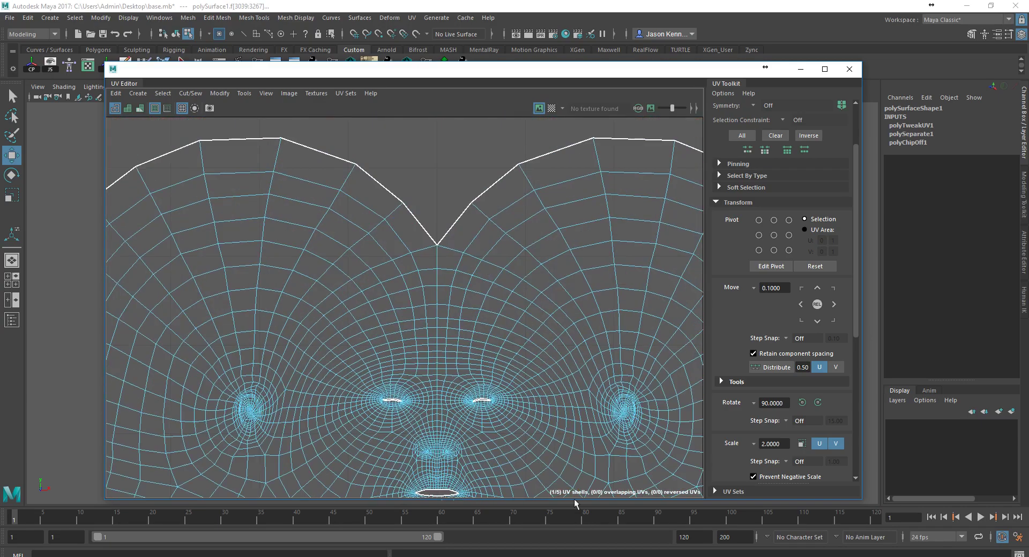
scroll(532, 391, up, 1)
scroll(498, 369, up, 1)
scroll(512, 327, down, 3)
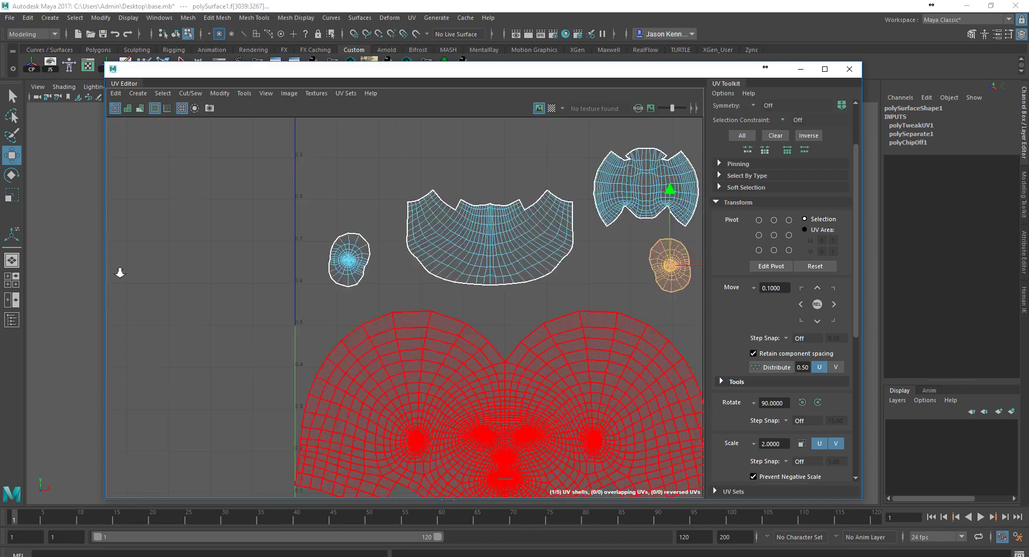
scroll(295, 288, down, 1)
scroll(468, 294, down, 1)
scroll(611, 336, down, 1)
click(595, 397)
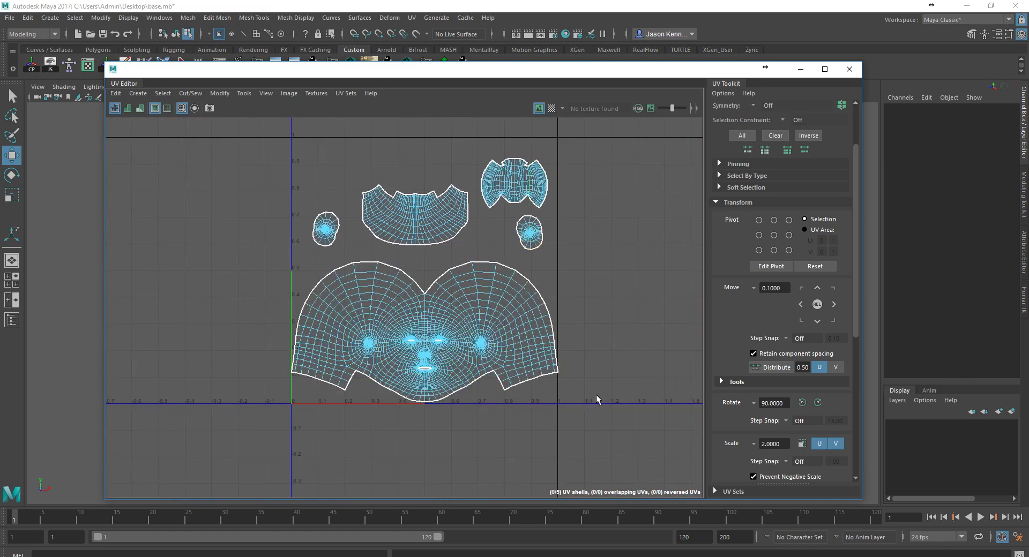
Marquee-select all five shells, frame them with F, and scale them up slightly from the centre handle
drag(595, 400, 292, 144)
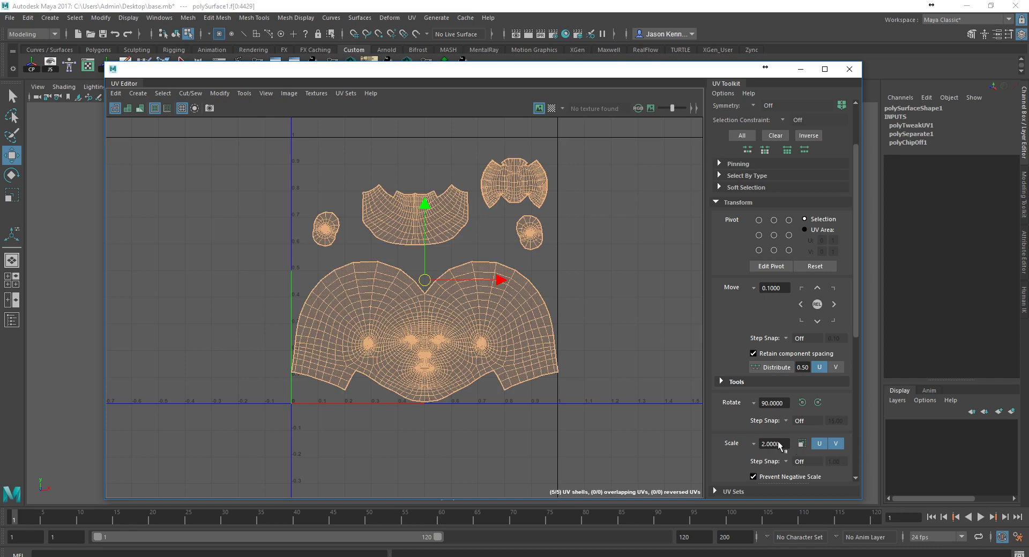
scroll(432, 301, up, 5)
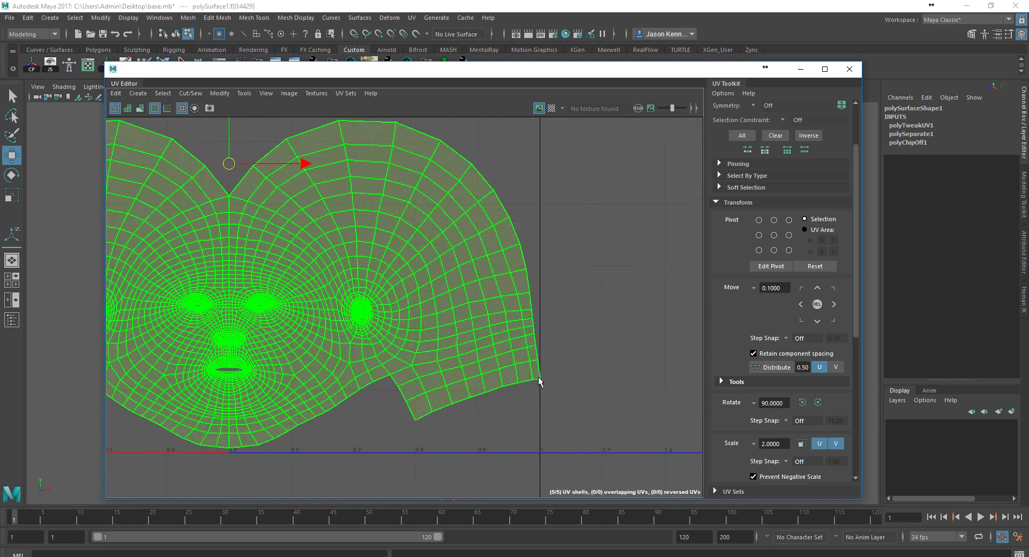
key(f)
key(r)
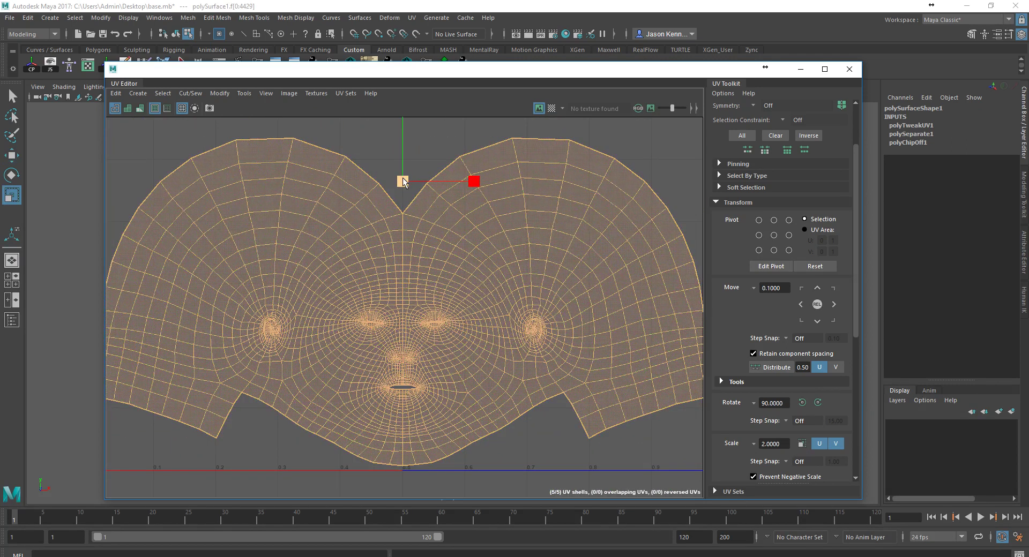
click(404, 182)
scroll(404, 184, down, 2)
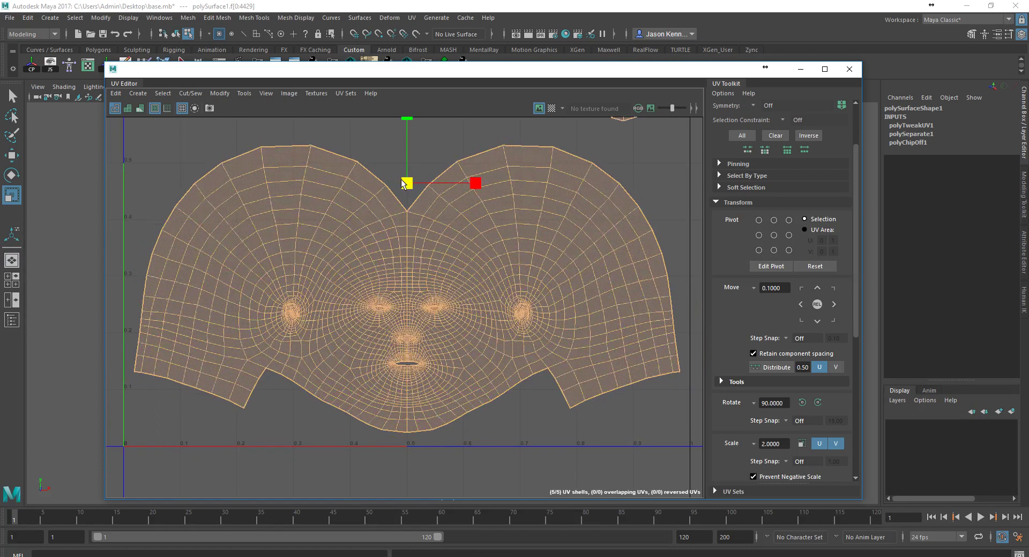
drag(404, 183, 406, 185)
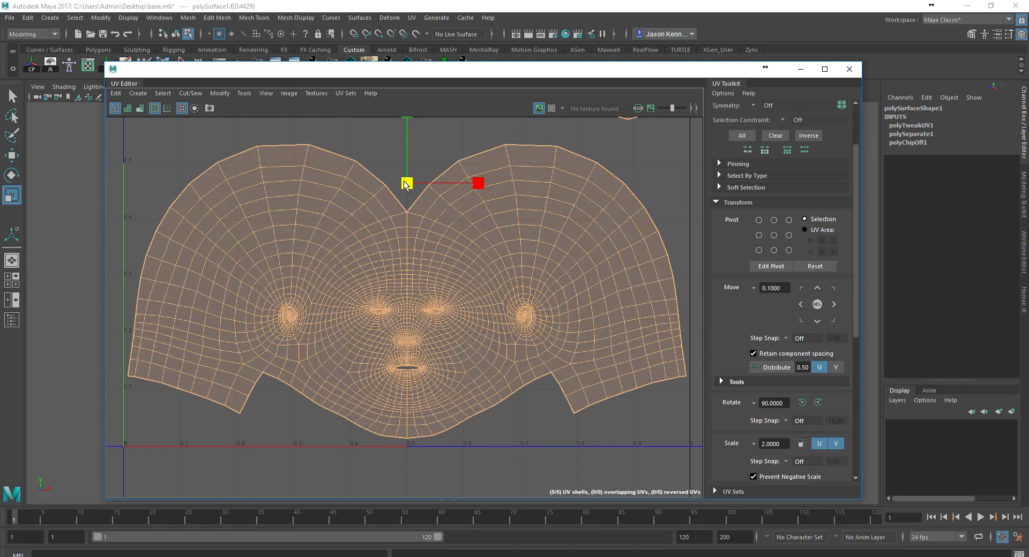
alt+middle_drag(427, 231, 470, 321)
scroll(470, 321, down, 2)
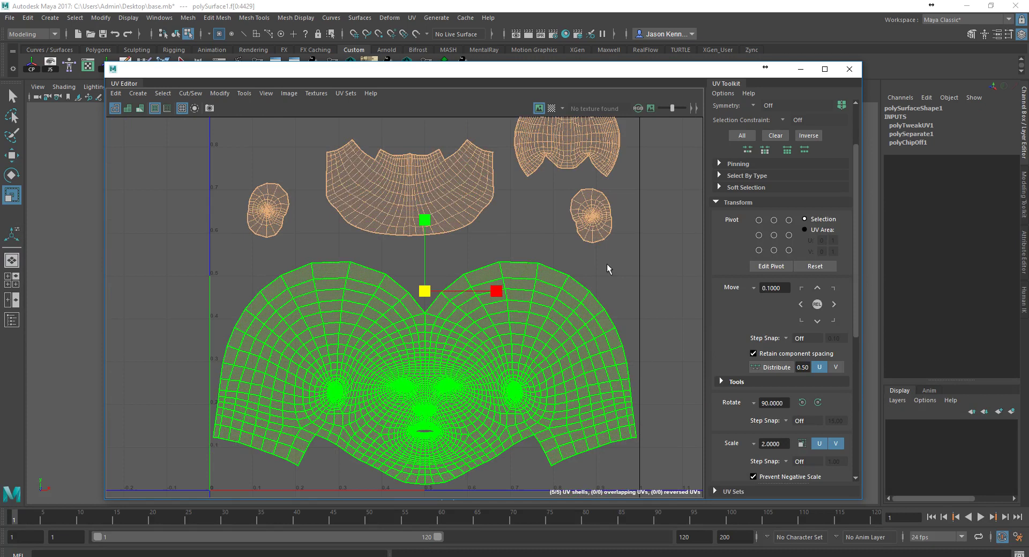
scroll(520, 243, up, 4)
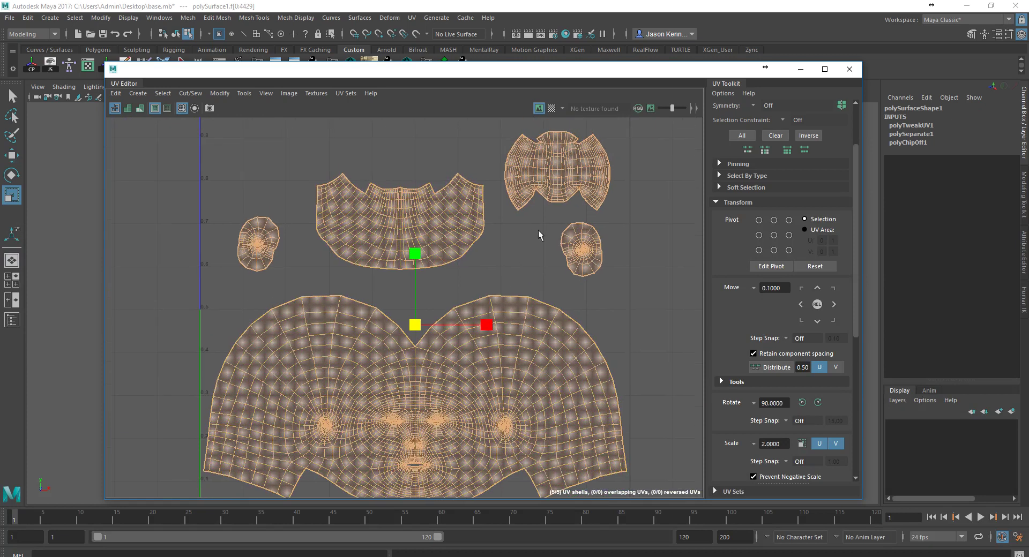
Select only the face shell, convert it to UVs and nudge it slightly left along X
scroll(480, 324, up, 5)
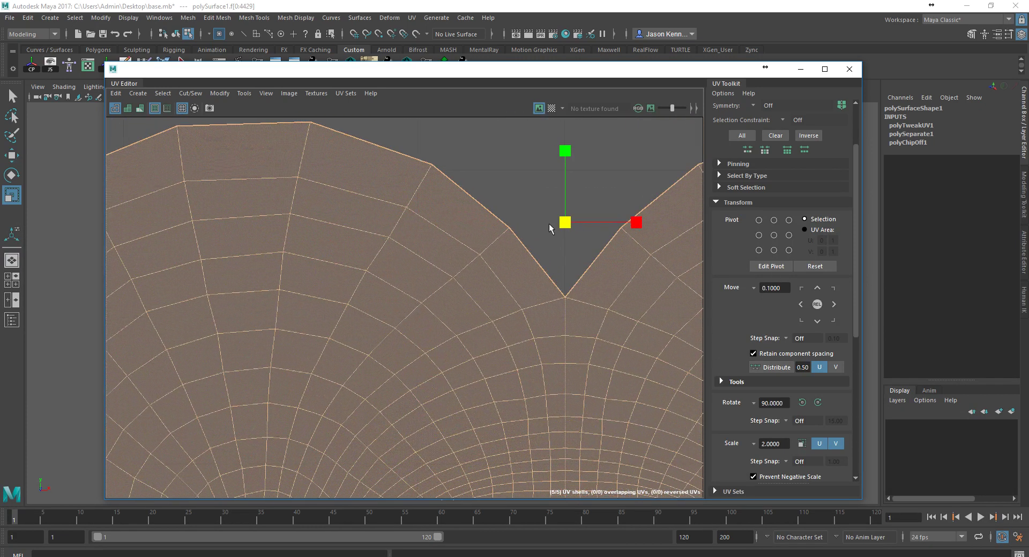
click(470, 250)
click(481, 288)
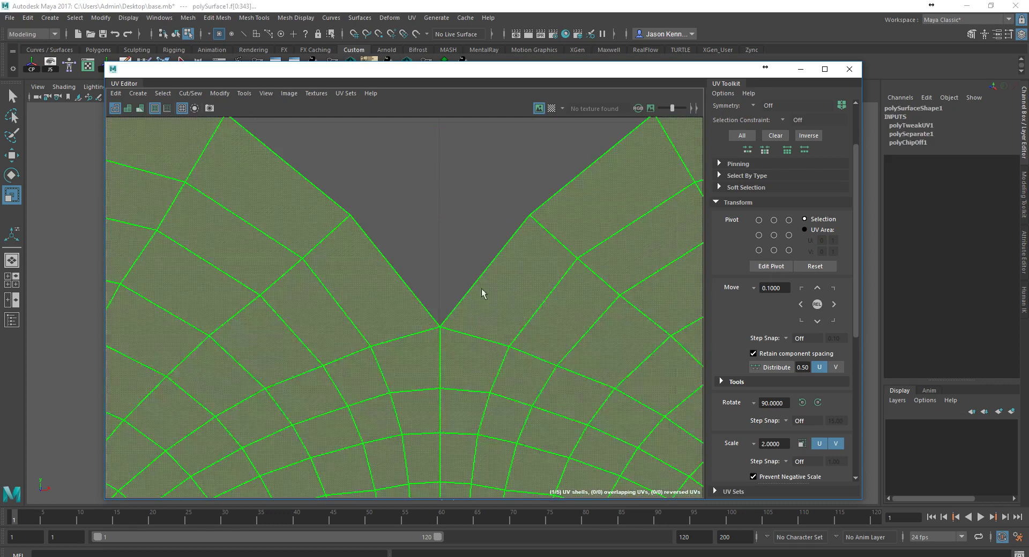
alt+middle_drag(435, 248, 421, 200)
scroll(531, 239, up, 2)
key(w)
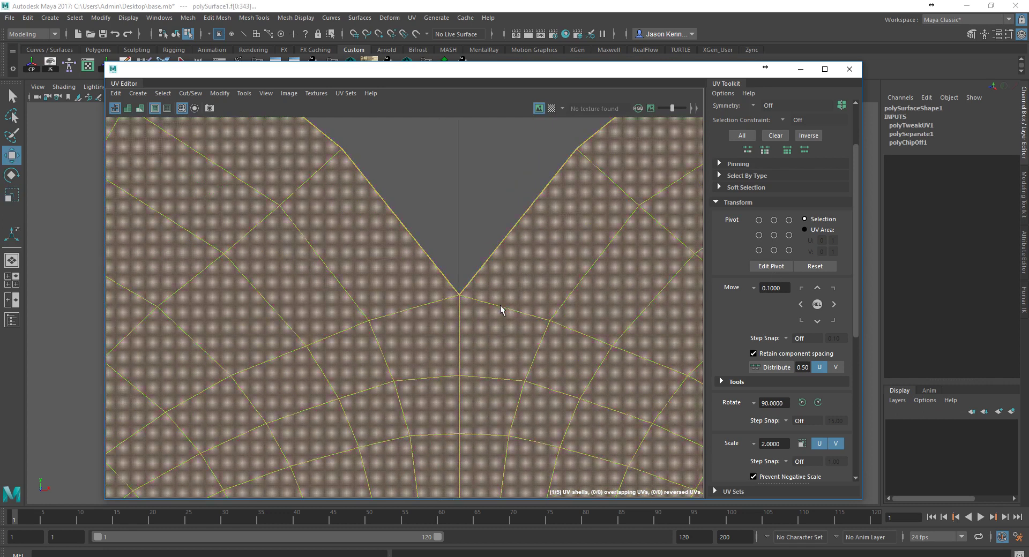
key(ctrl+F12)
scroll(532, 311, up, 3)
scroll(532, 310, down, 5)
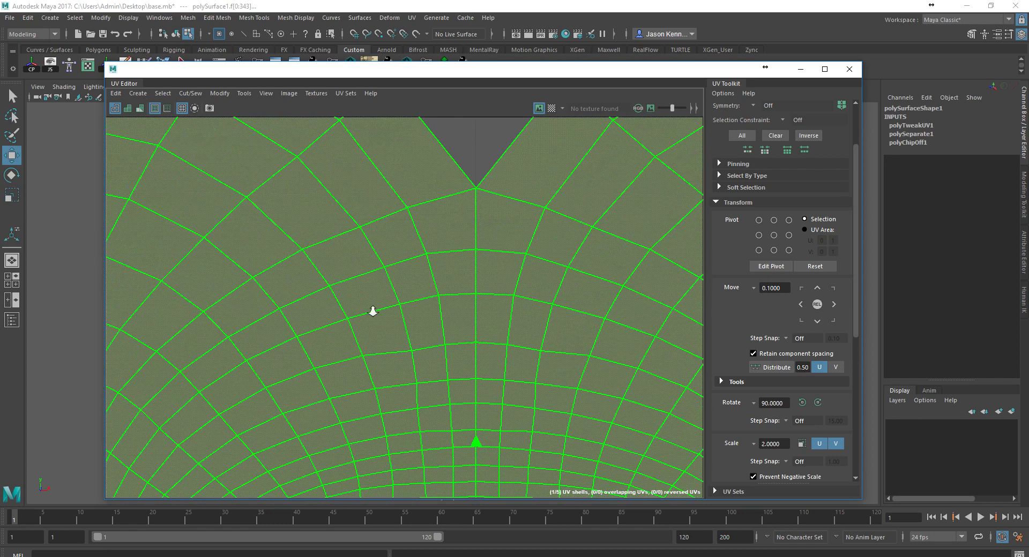
scroll(464, 394, down, 1)
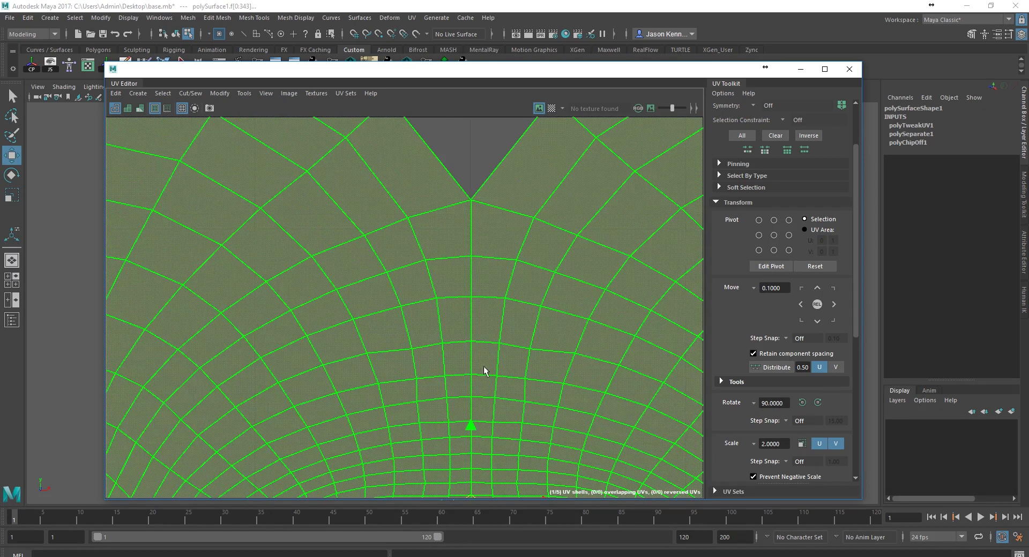
alt+middle_drag(484, 370, 480, 326)
alt+middle_drag(502, 373, 501, 383)
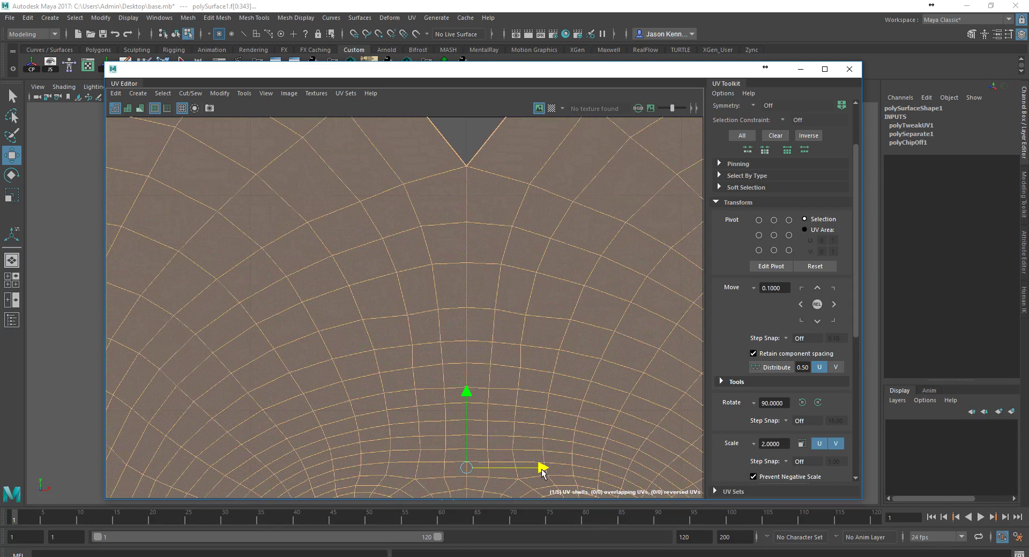
drag(543, 471, 541, 470)
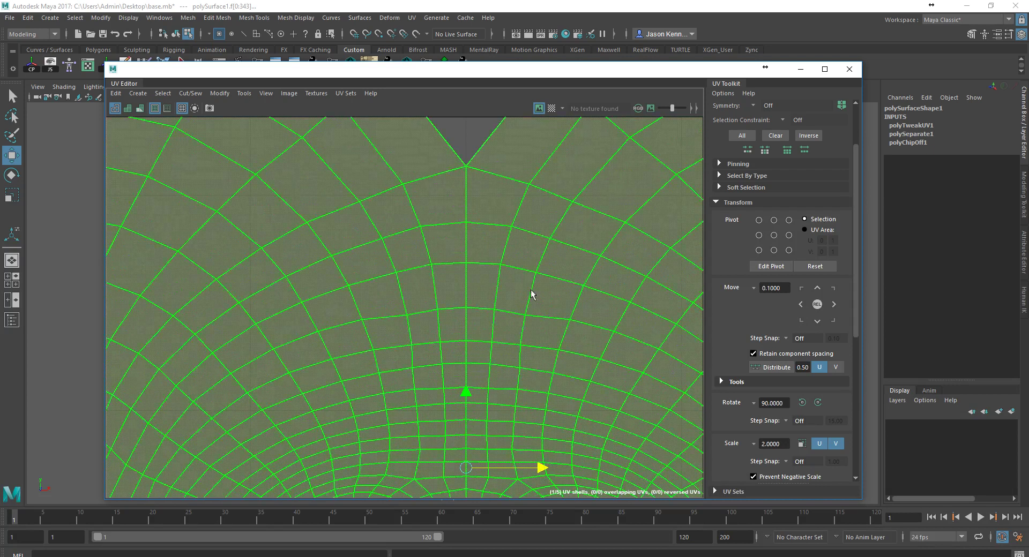
Centre the V-notch, clear the UV selection, and pan up to the mouth shell above the face
scroll(595, 261, up, 6)
alt+middle_drag(595, 260, 498, 292)
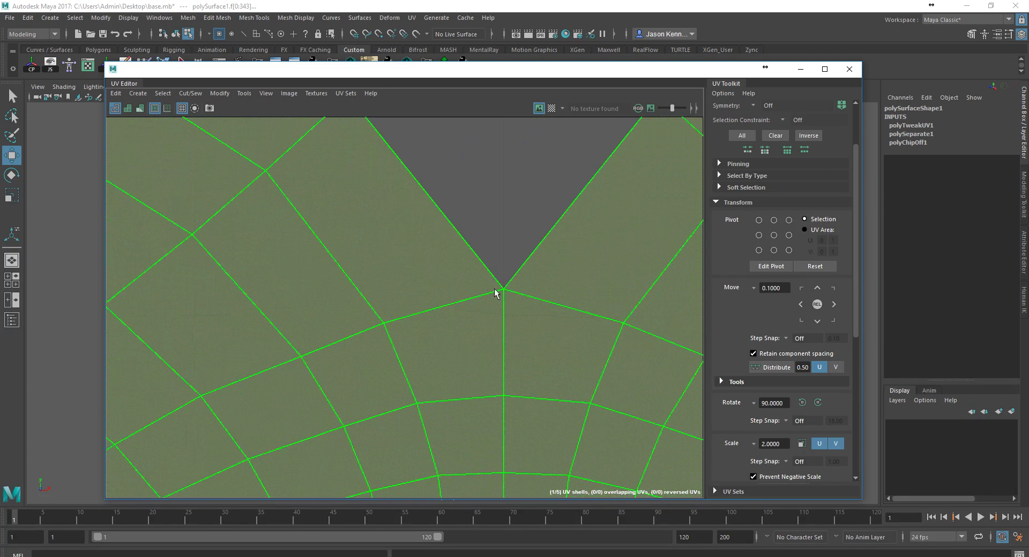
click(503, 250)
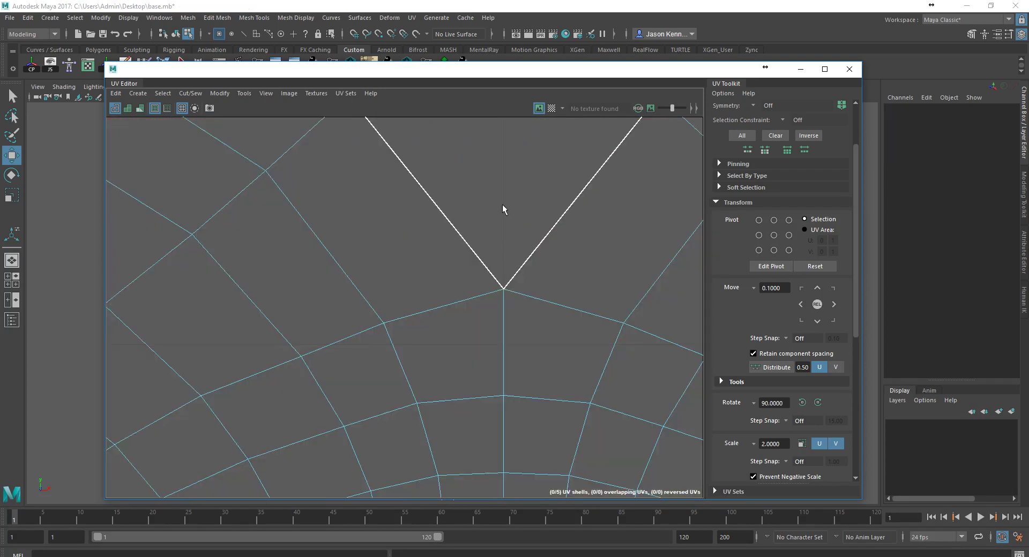
scroll(483, 230, down, 2)
scroll(312, 220, down, 2)
scroll(273, 175, down, 2)
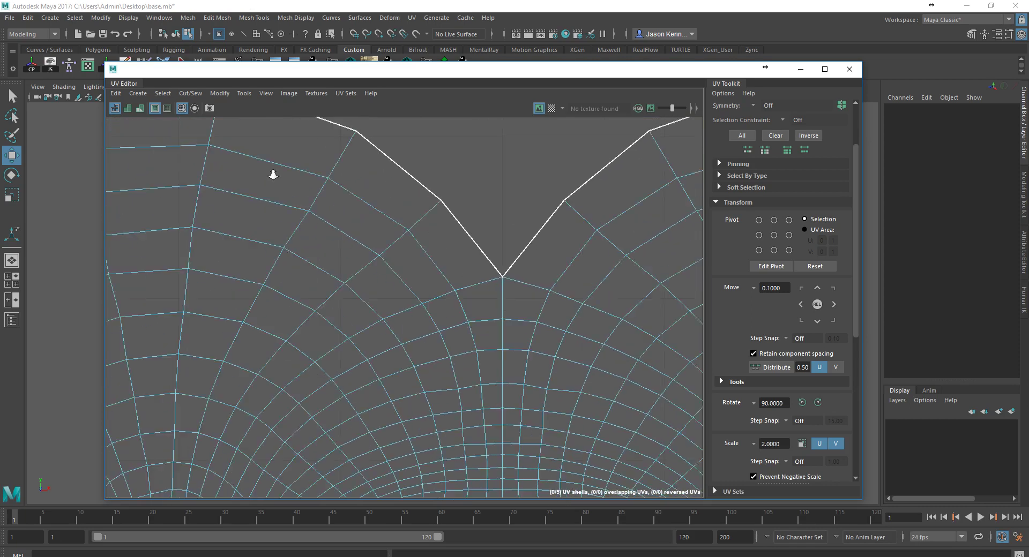
scroll(273, 174, down, 4)
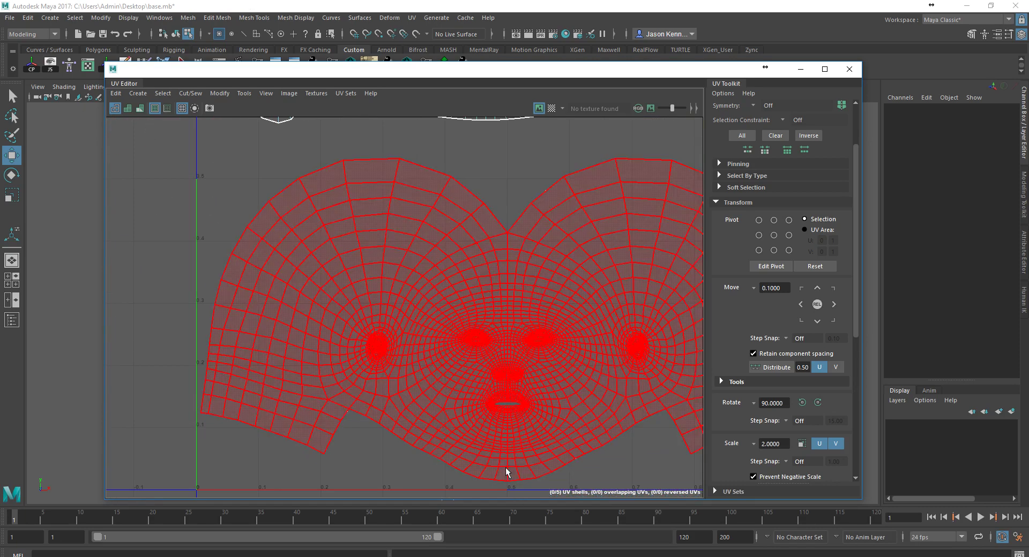
alt+middle_drag(515, 190, 419, 409)
scroll(384, 292, up, 3)
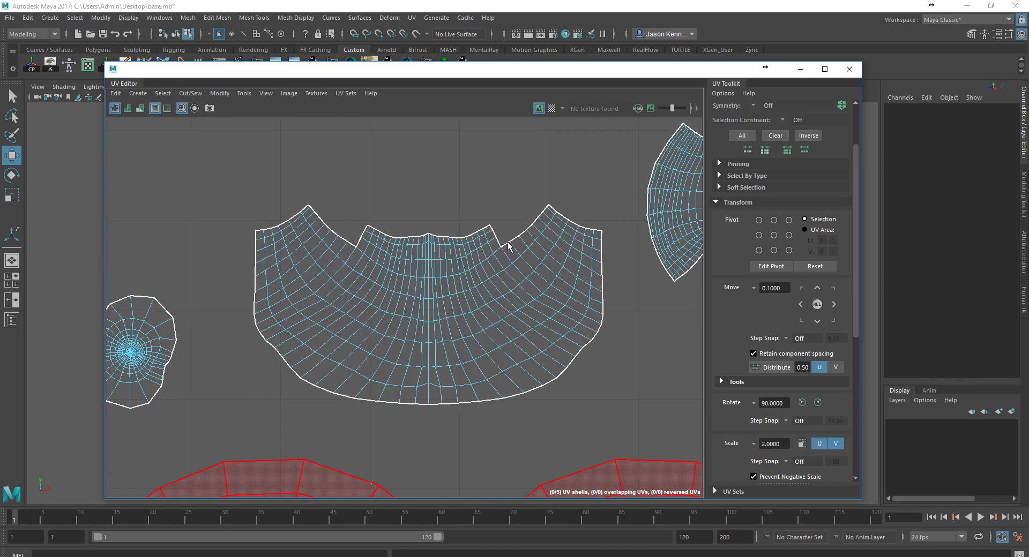
Select the mouth UV shell and nudge it right, then back left, checking its lower edge
click(339, 349)
drag(352, 274, 385, 279)
alt+middle_drag(304, 309, 327, 218)
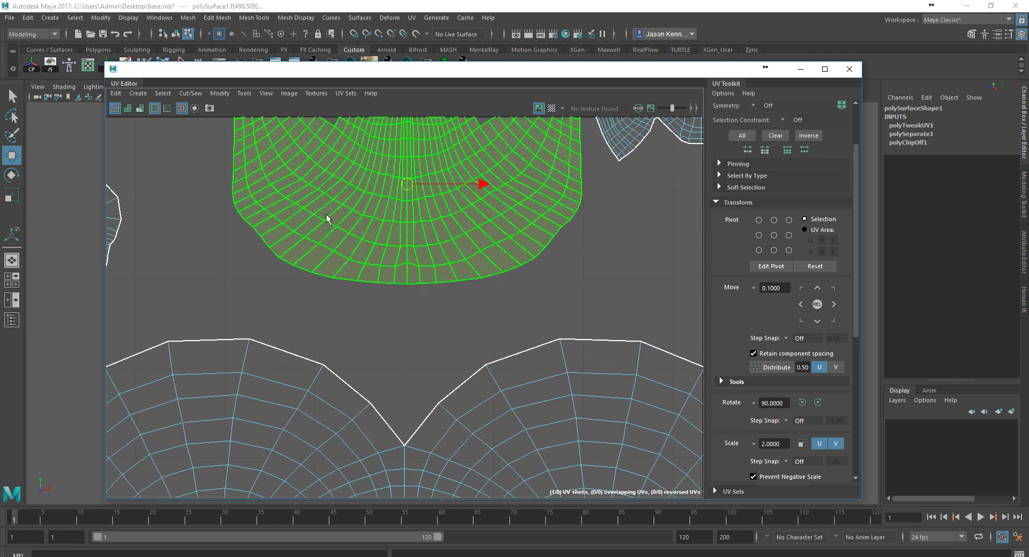
scroll(326, 218, up, 3)
alt+middle_drag(599, 257, 559, 235)
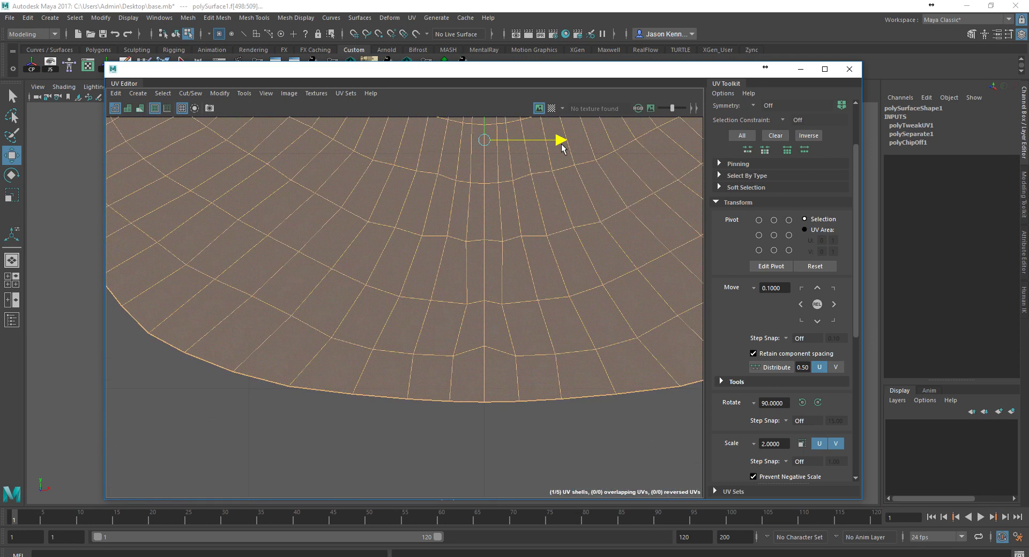
Clear the face selection, select the whole mouth UV shell and zoom out to all shells
click(556, 461)
click(613, 321)
scroll(219, 298, down, 8)
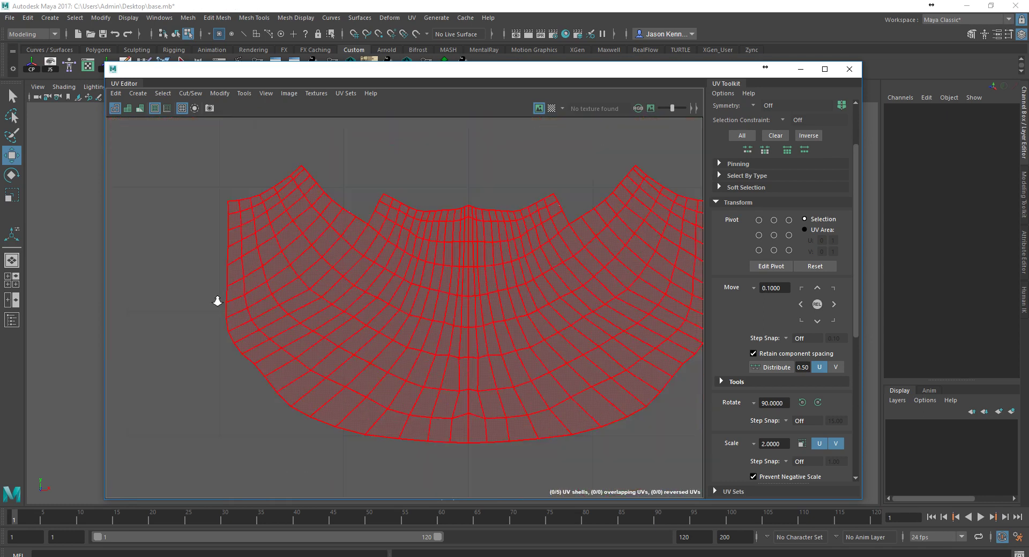
Move the winged upper-right UV shell left along U and up along V, centred above the mouth shell
click(521, 300)
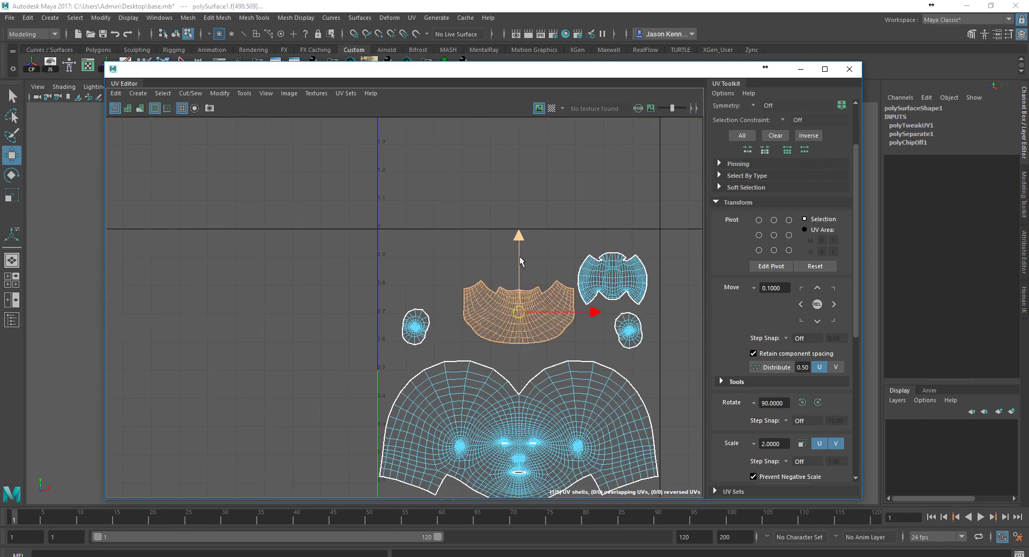
click(612, 276)
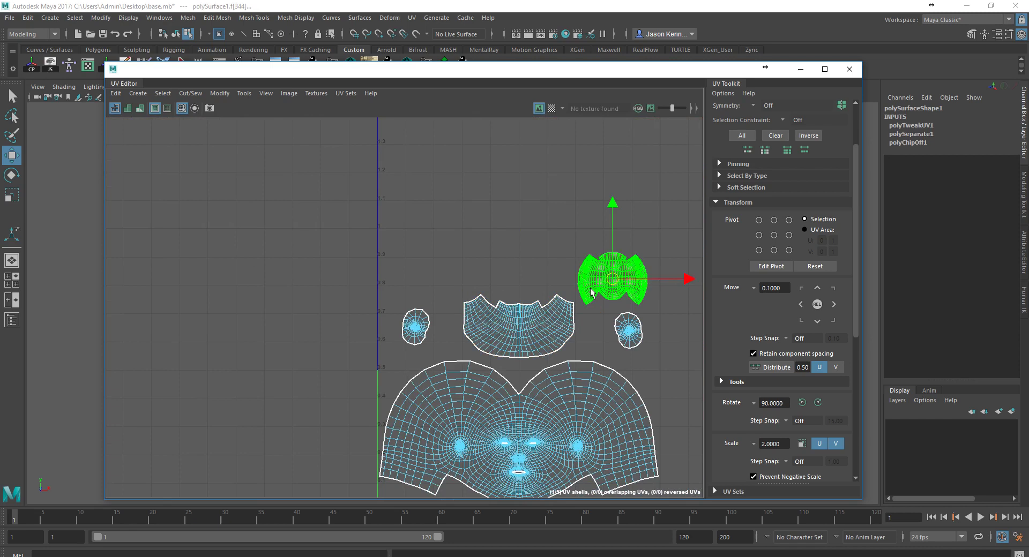
alt+middle_drag(499, 290, 394, 274)
scroll(395, 274, up, 5)
alt+middle_drag(520, 299, 333, 322)
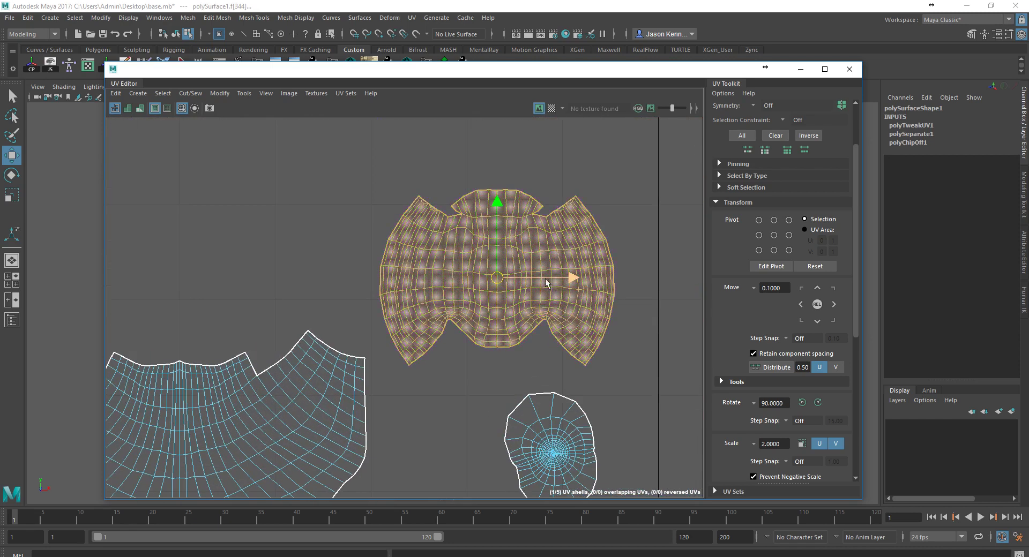
drag(581, 281, 263, 286)
key(f)
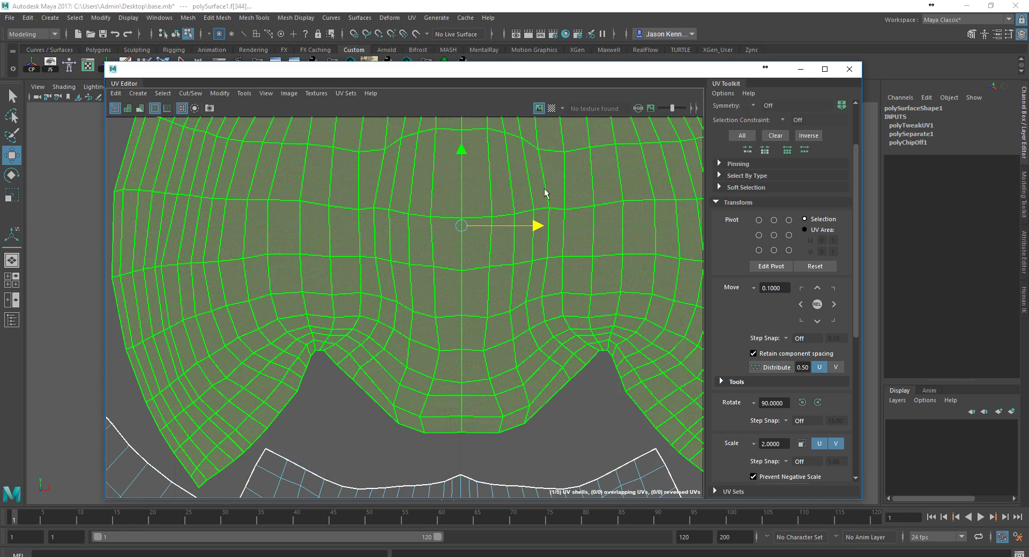
drag(458, 185, 512, 173)
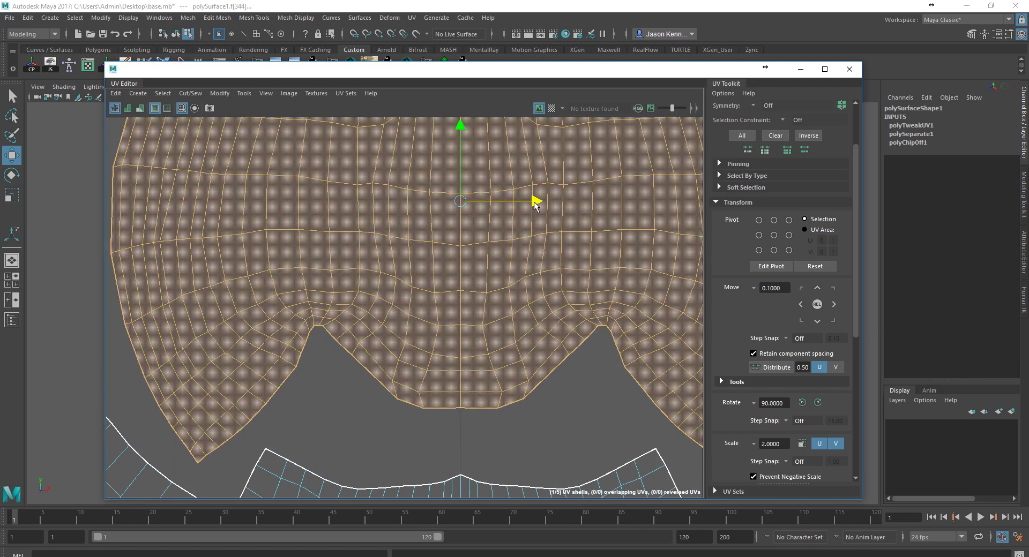
scroll(569, 280, down, 5)
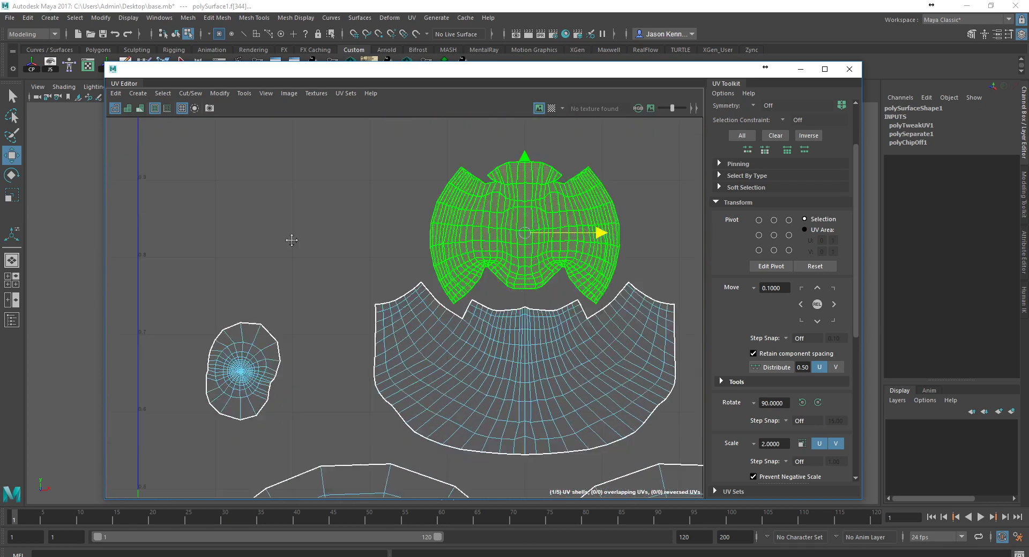
Raise the small right UV shell slightly along V to line up with the small left one
scroll(415, 217, down, 5)
click(642, 308)
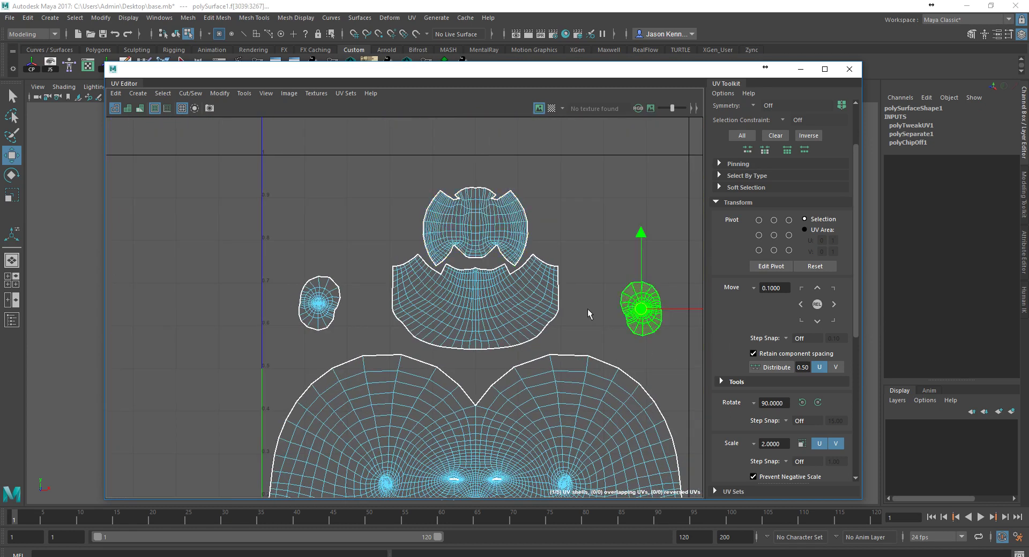
click(317, 310)
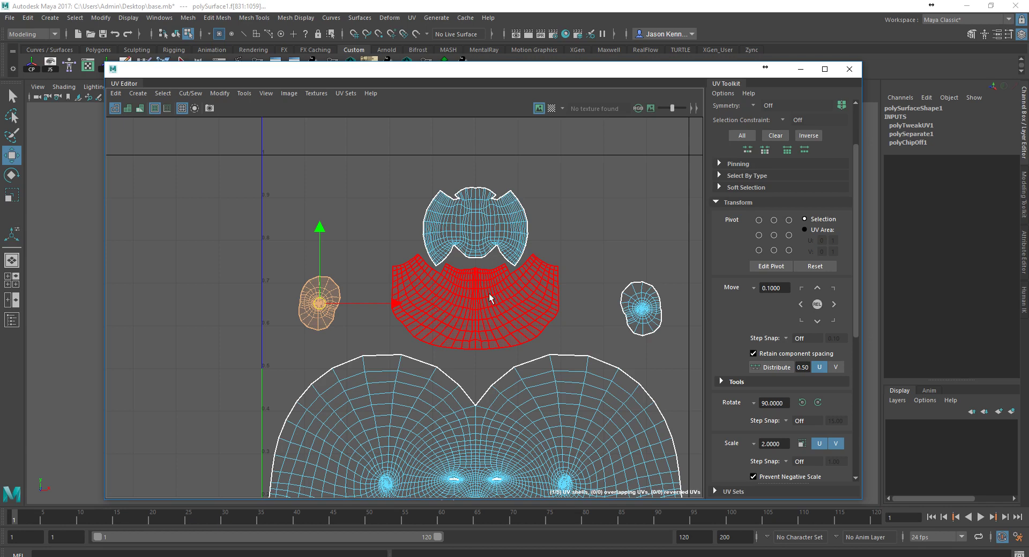
click(642, 309)
drag(642, 309, 641, 304)
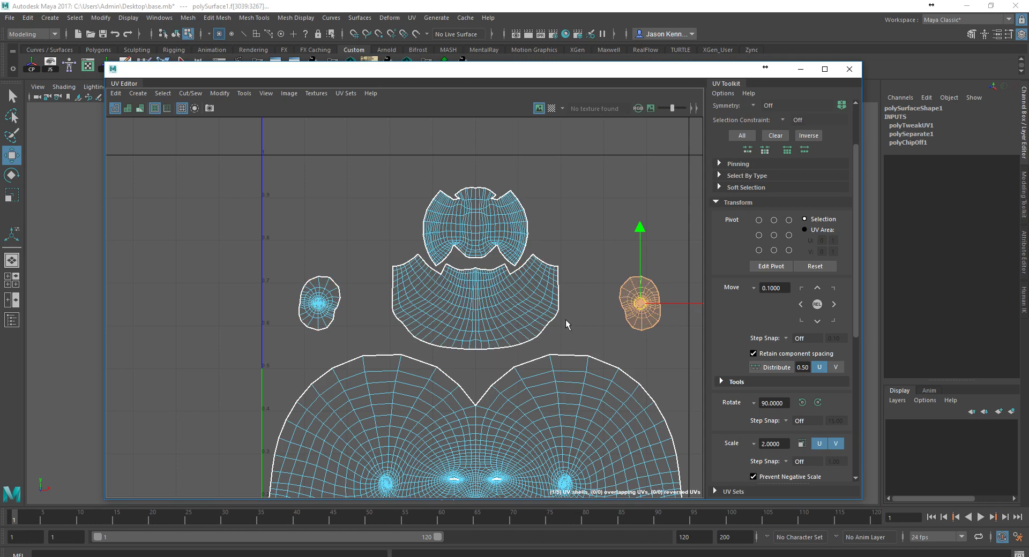
Switch the selection to UV Shell mode from the right-click marking menu
scroll(456, 311, down, 4)
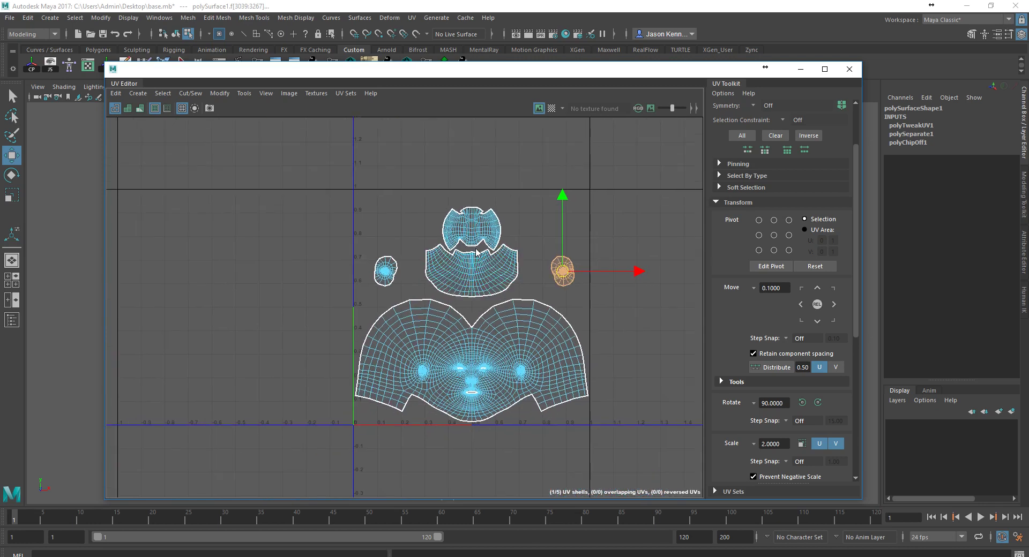
right_click(477, 252)
right_drag(476, 252, 429, 233)
Close the UV Editor and export the selected head as base.mb to the Desktop
click(849, 69)
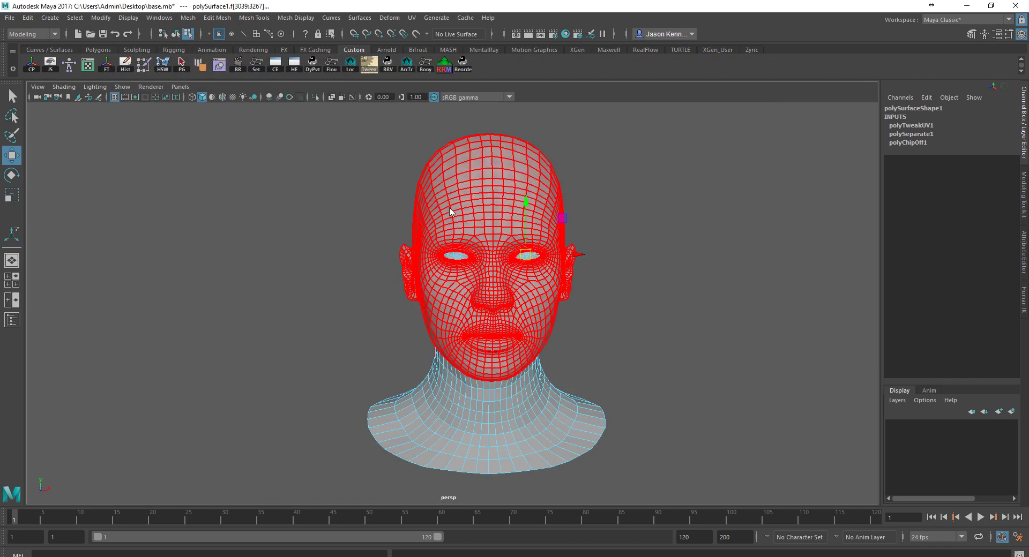
right_drag(450, 211, 498, 193)
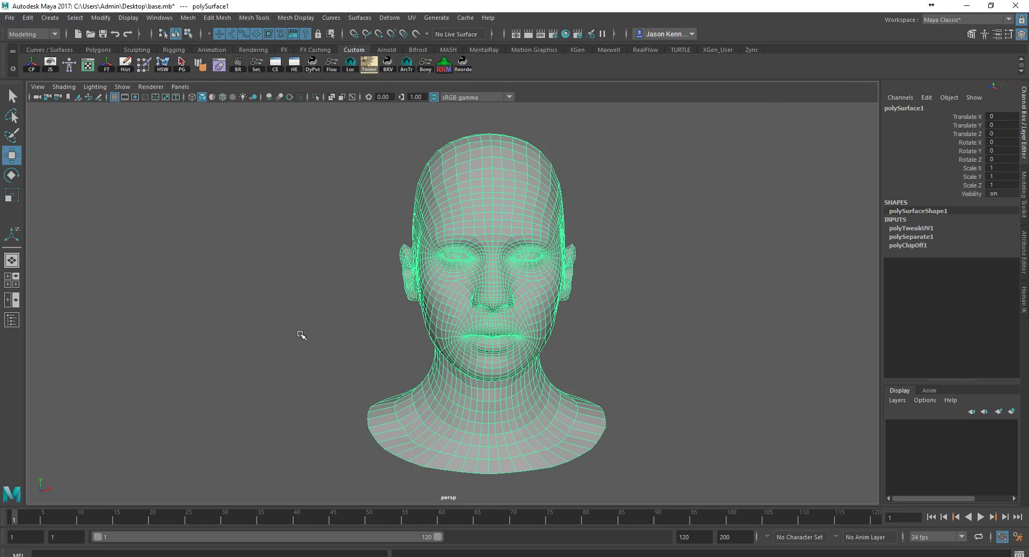
click(9, 19)
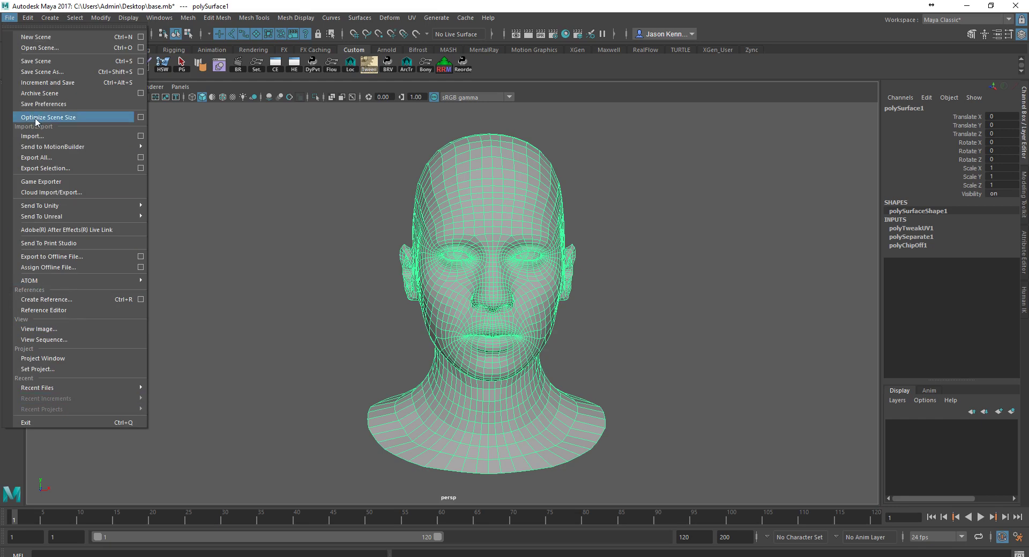
click(43, 168)
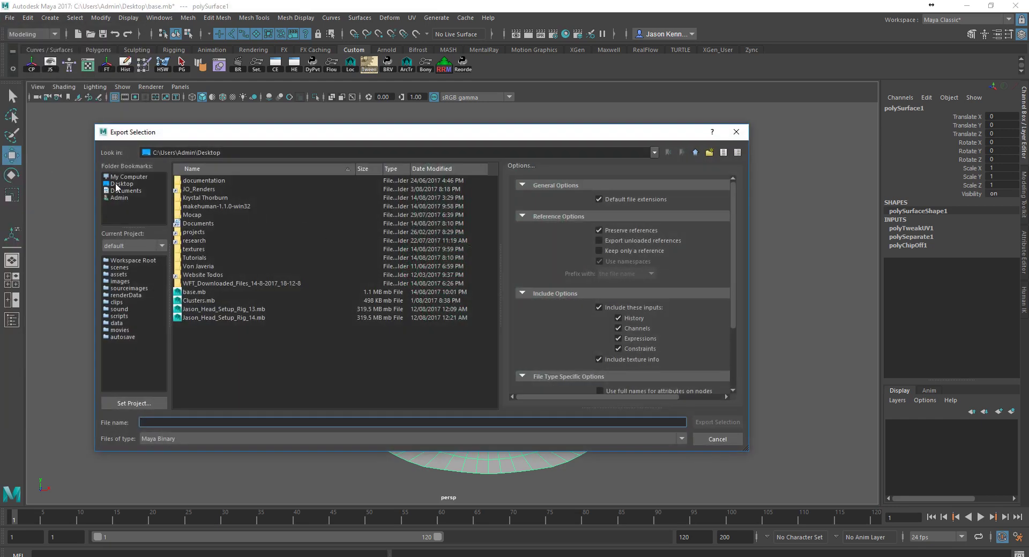
click(116, 184)
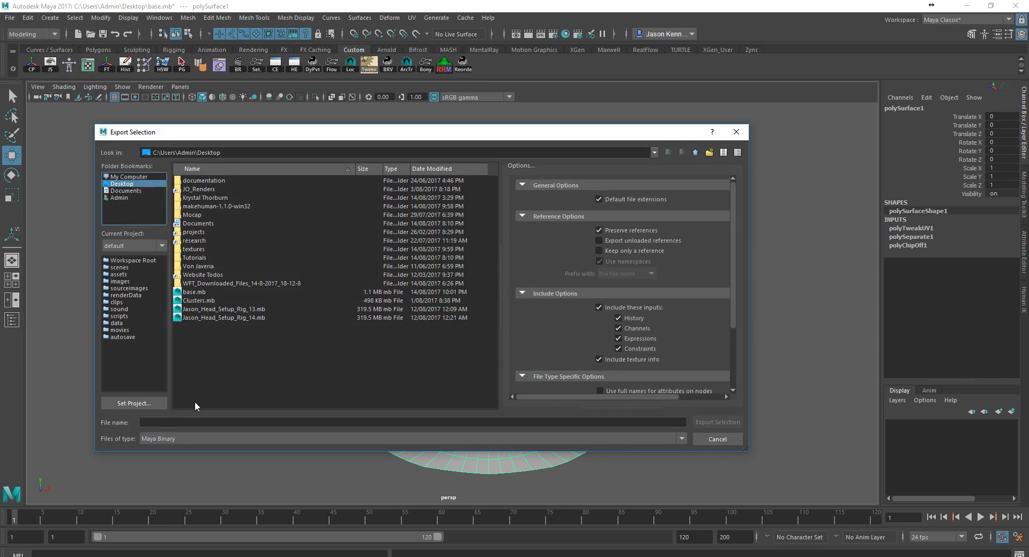
click(193, 292)
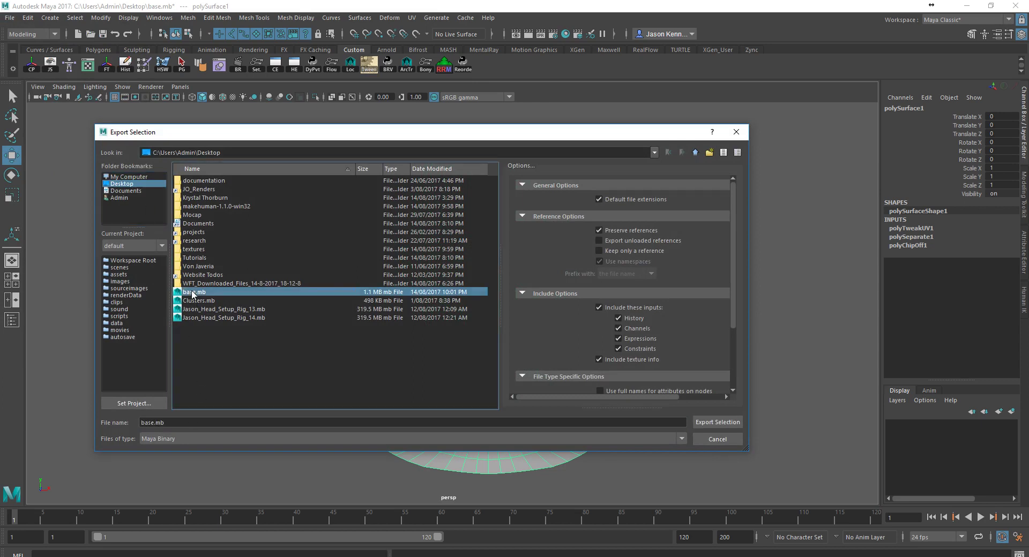
click(725, 422)
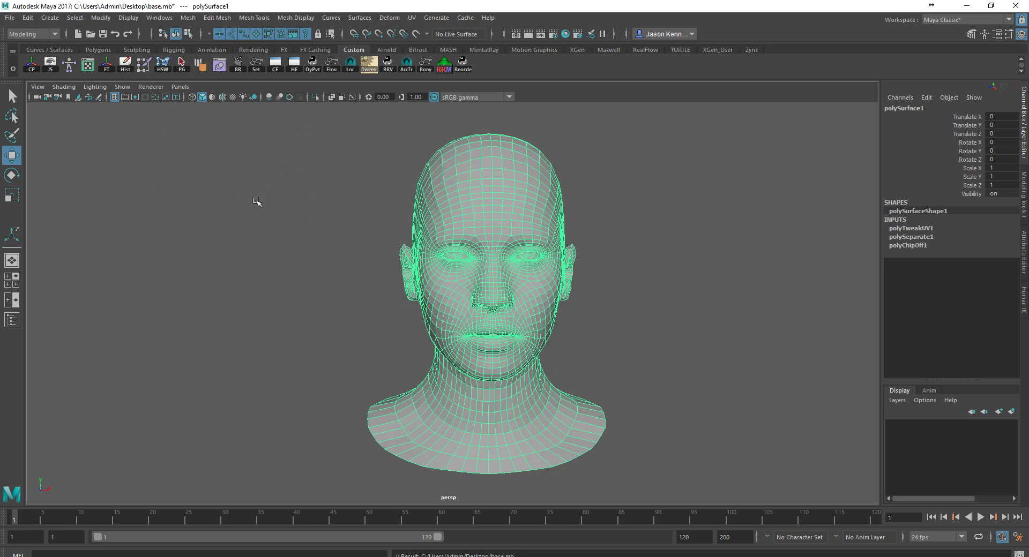
Reopen the UV Editor, move its window up and marquee-select all the UV shells
click(87, 65)
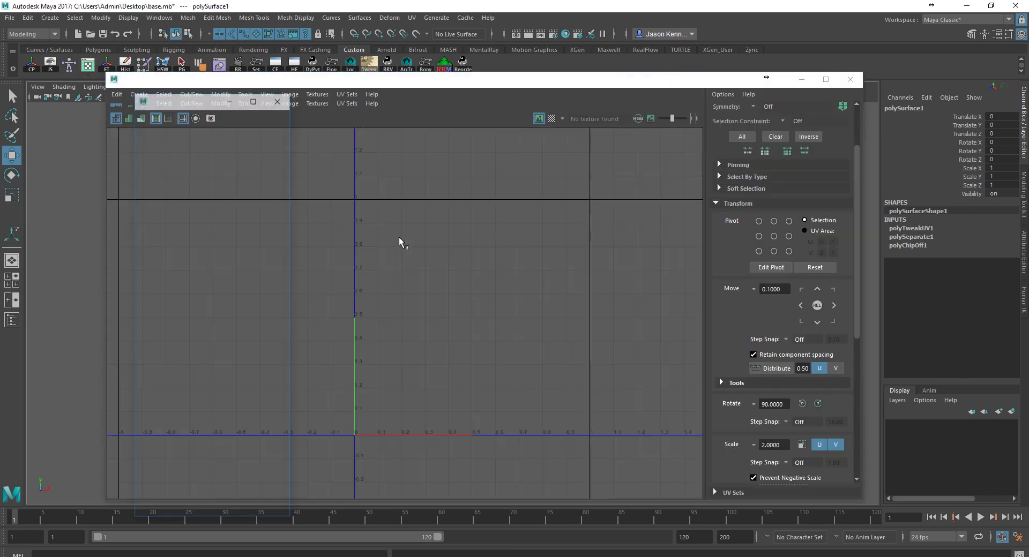
drag(389, 79, 382, 48)
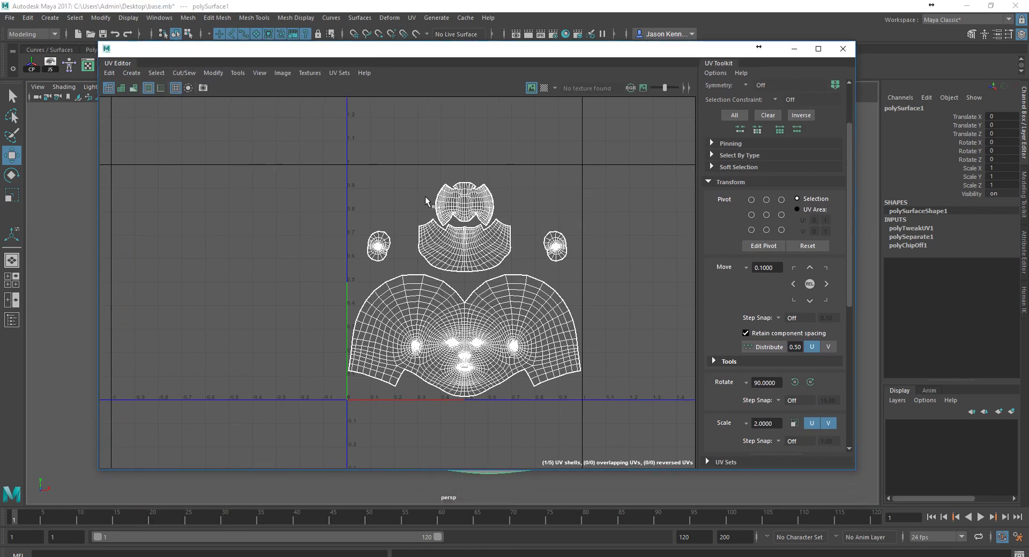
drag(268, 150, 626, 427)
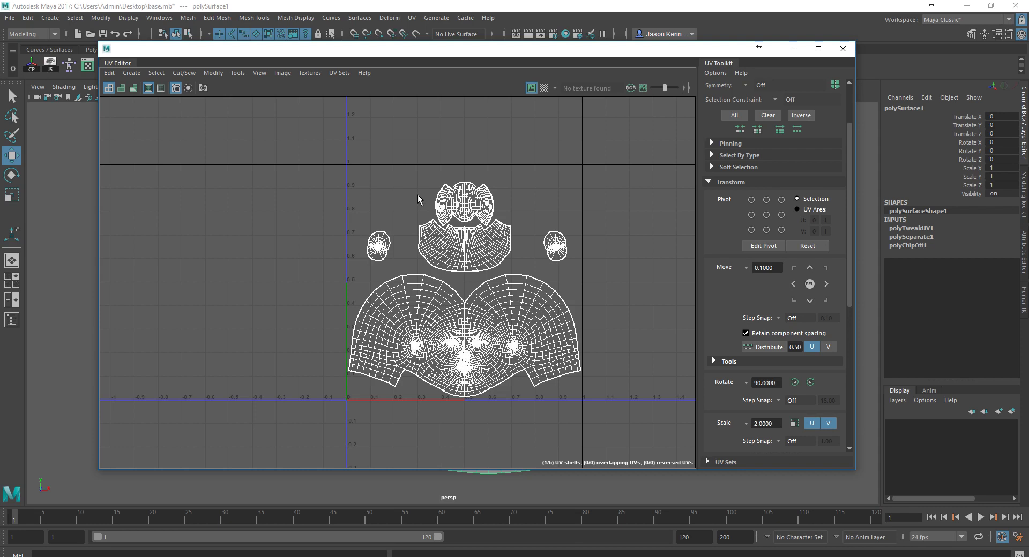
Browse the UV Editor's Edit and Image menus for the UV Snapshot command
click(110, 72)
click(109, 73)
click(281, 73)
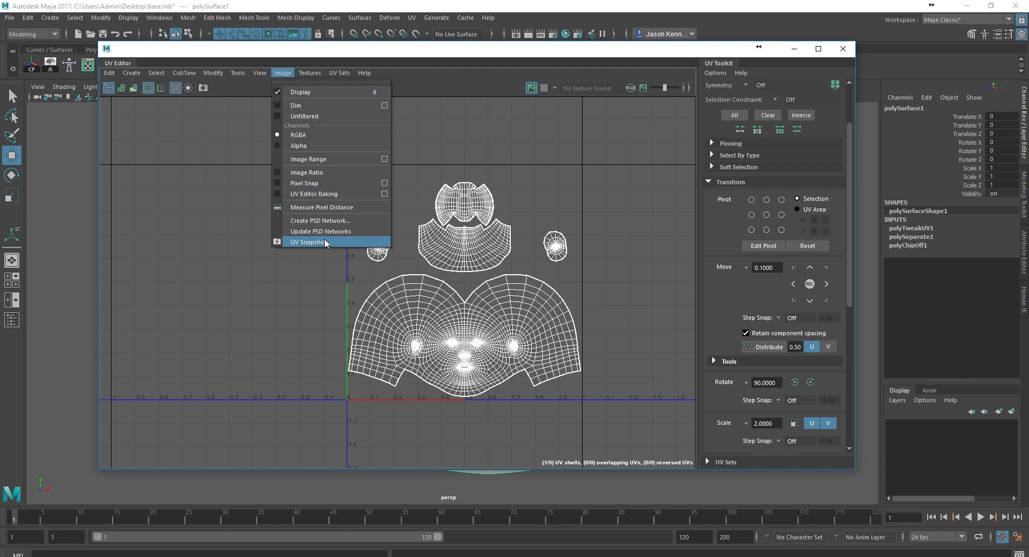
click(110, 73)
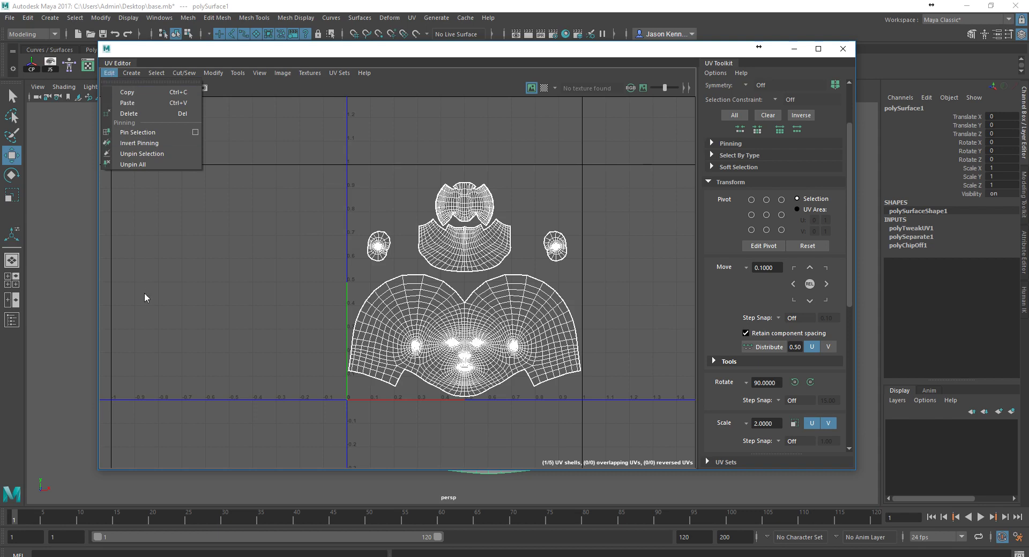
Open UV Snapshot options and set the output file to base_UV on the Desktop
mouse_move(284, 76)
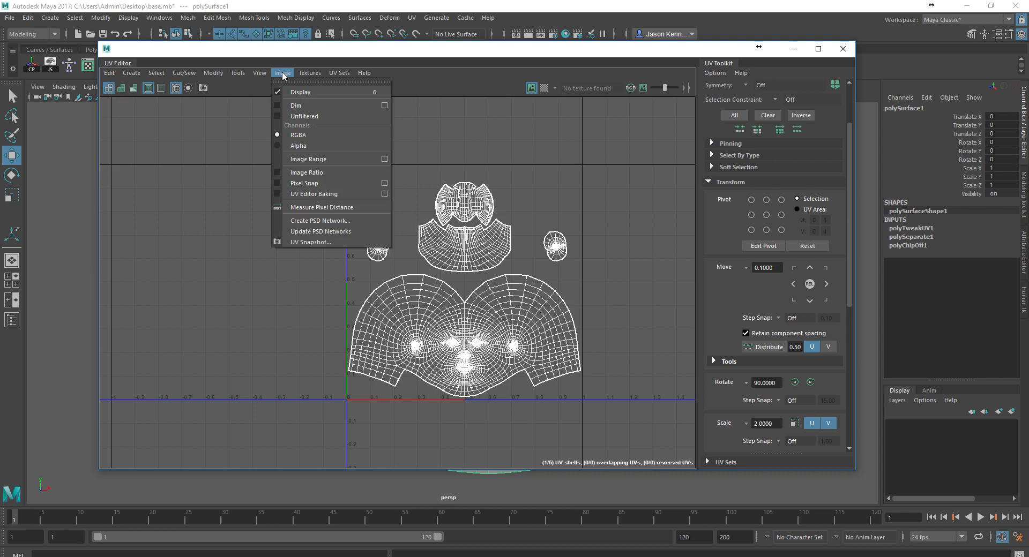
click(306, 242)
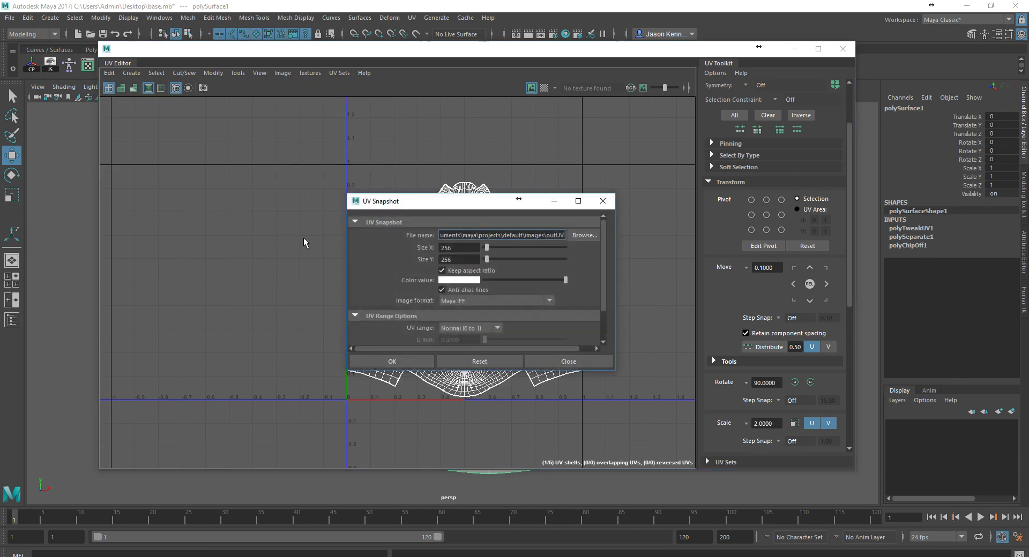
click(577, 233)
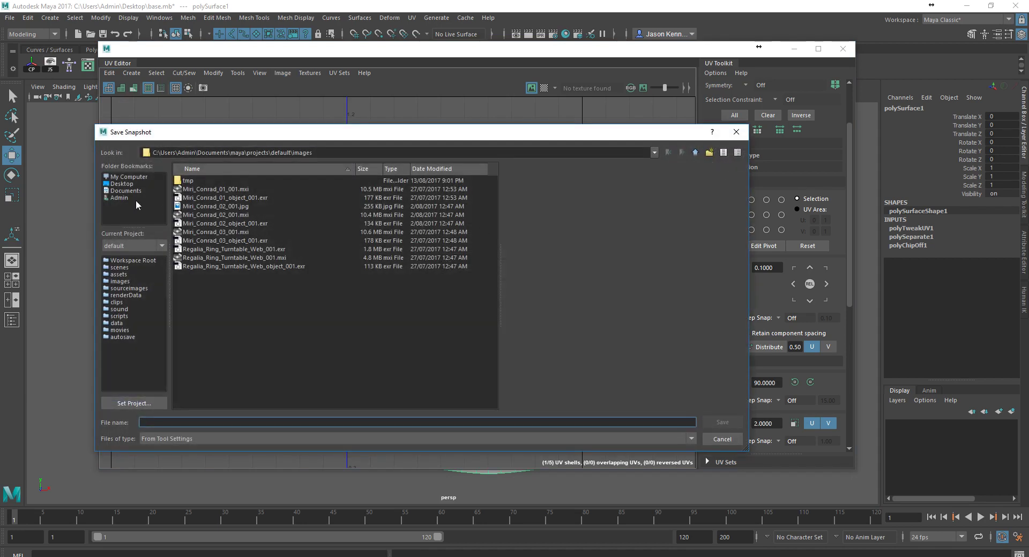
click(121, 184)
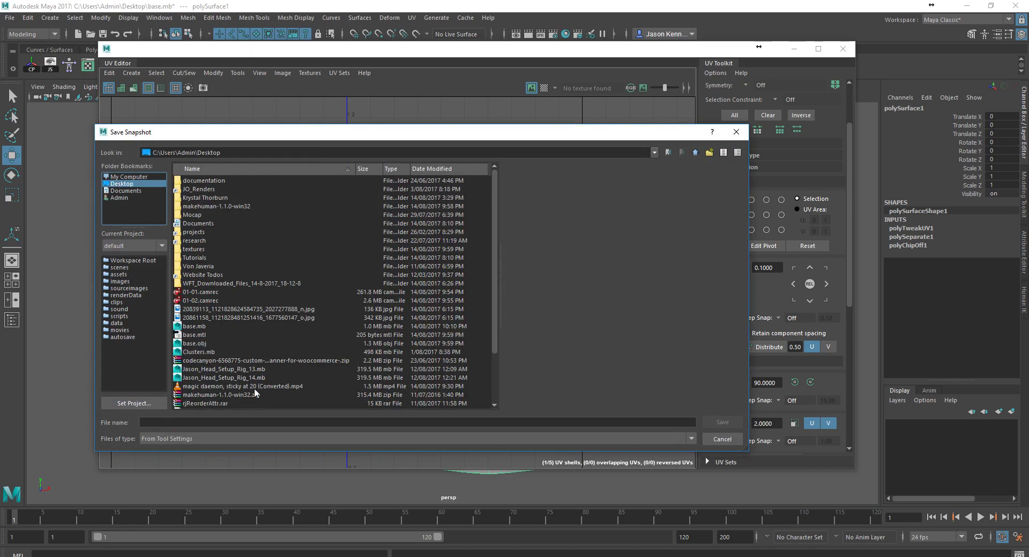
click(241, 423)
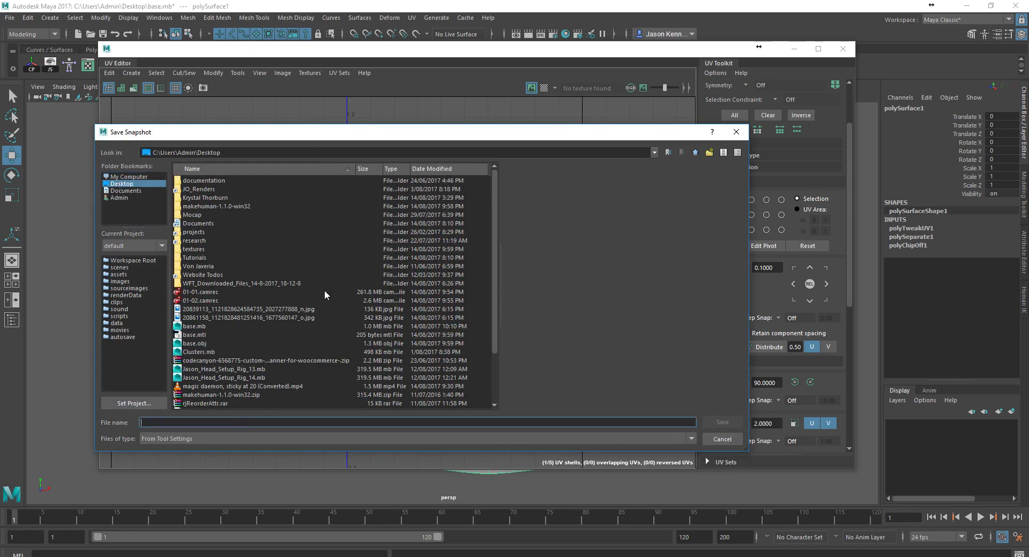
text(base_)
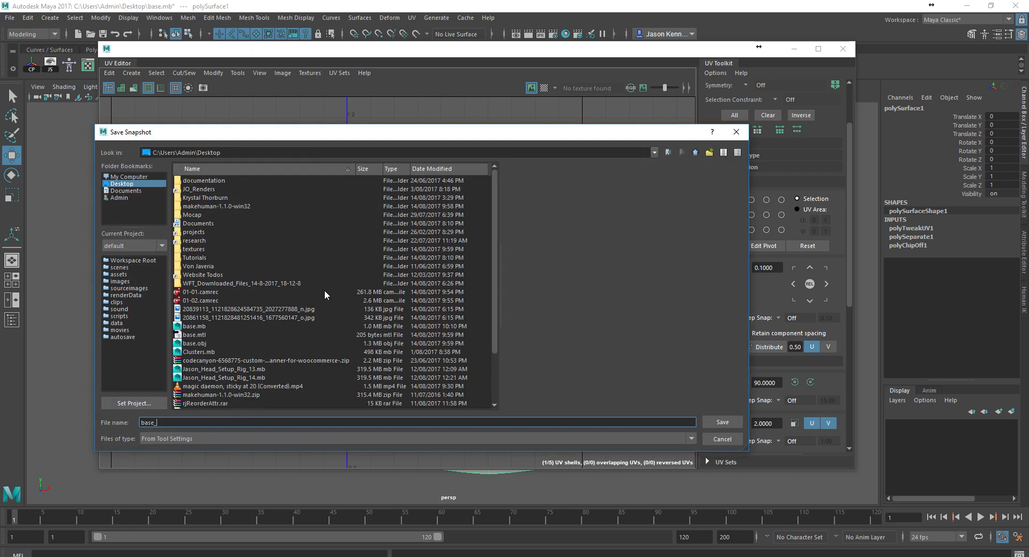
text(UV)
key(Return)
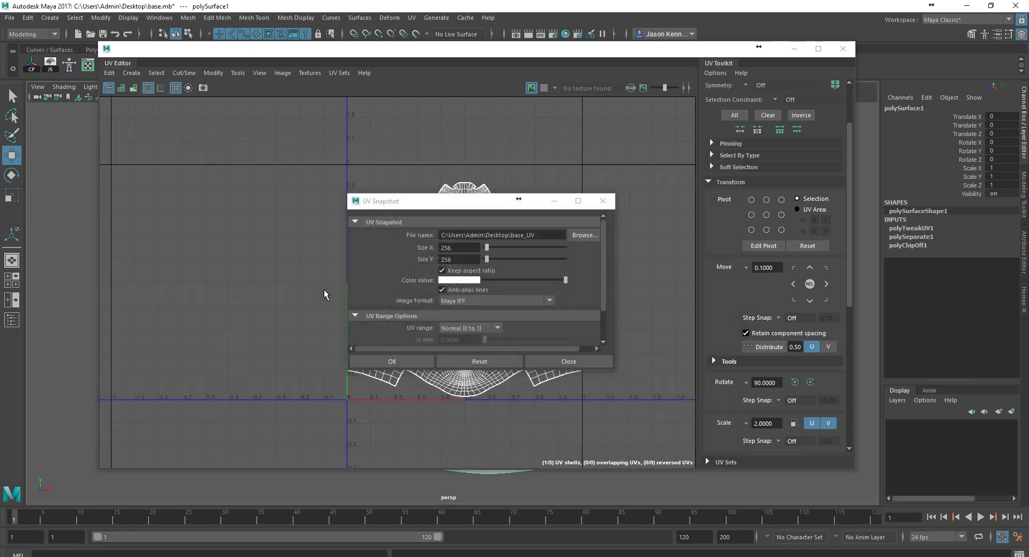
Set the snapshot size to 1024 by 1024 and format to TIFF, then export it
click(458, 247)
double_click(444, 245)
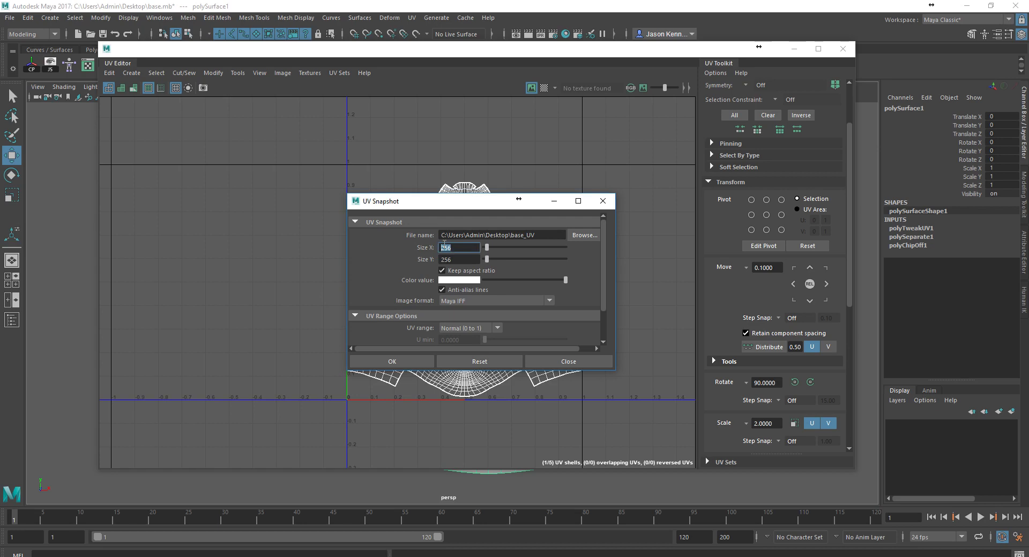
text(1024)
key(Tab)
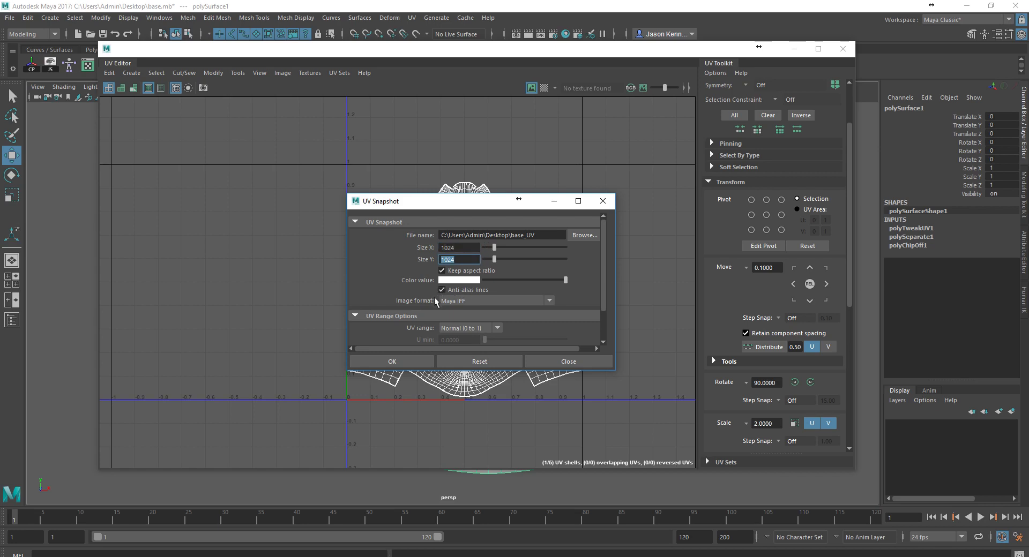
click(451, 301)
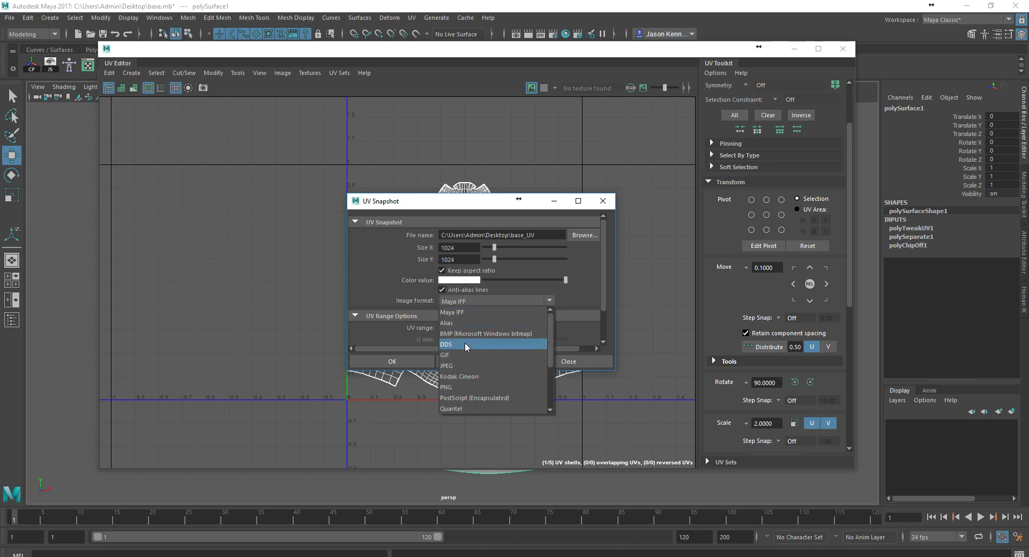
scroll(468, 356, down, 3)
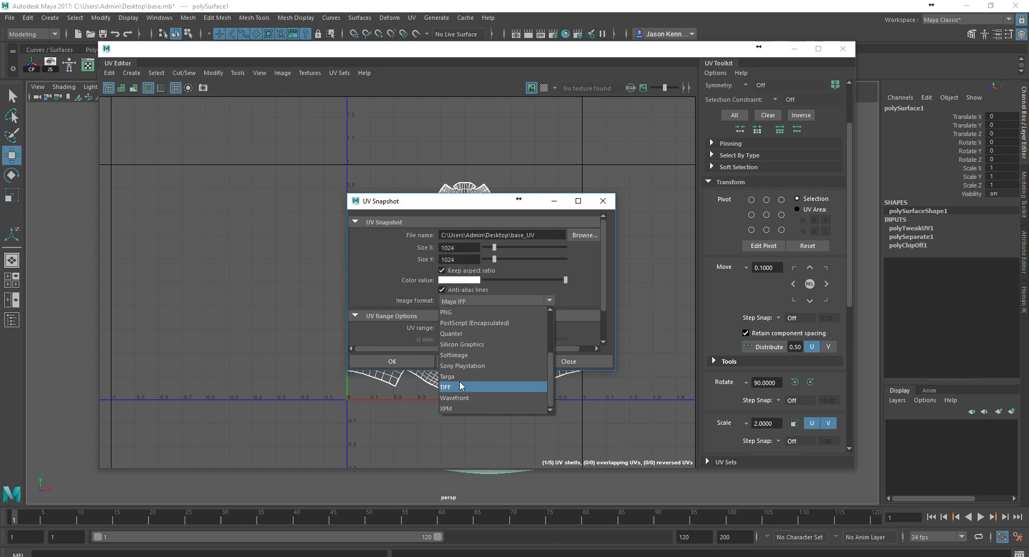
scroll(459, 377, up, 3)
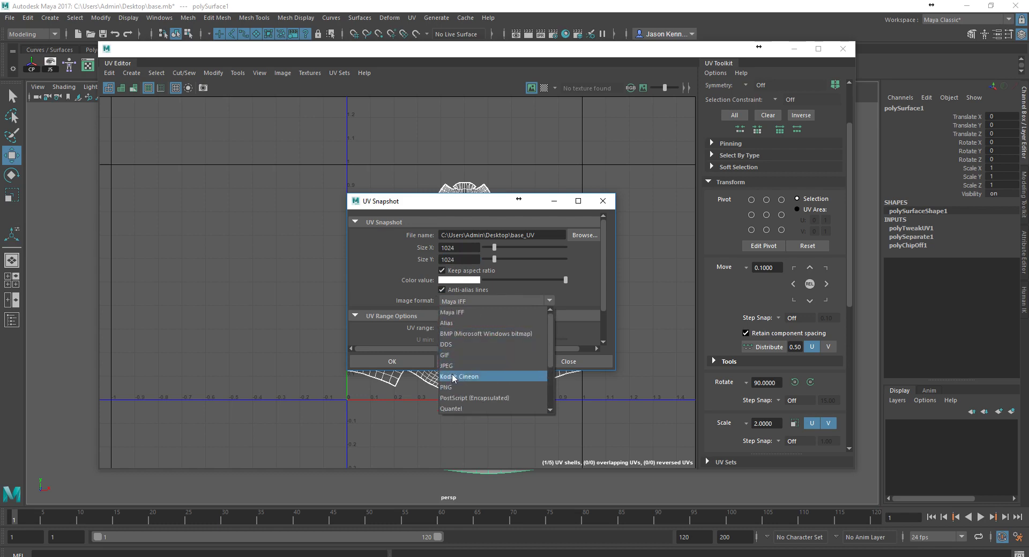
scroll(452, 377, down, 2)
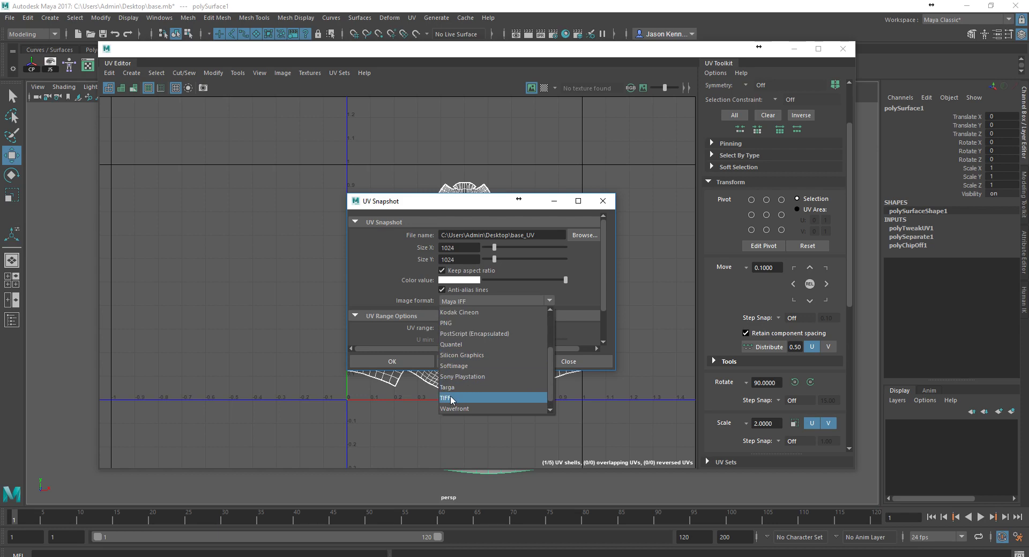
click(452, 399)
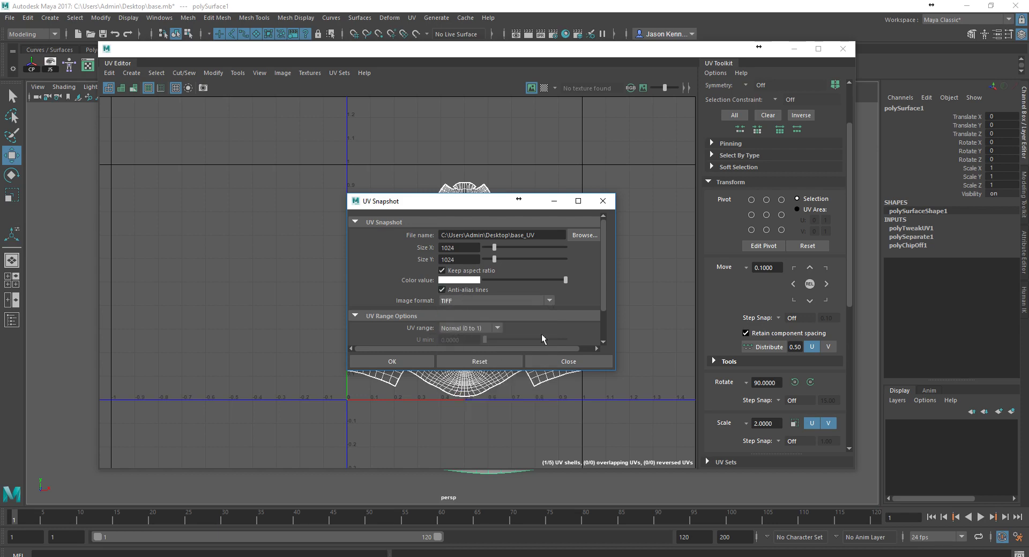
drag(604, 281, 600, 307)
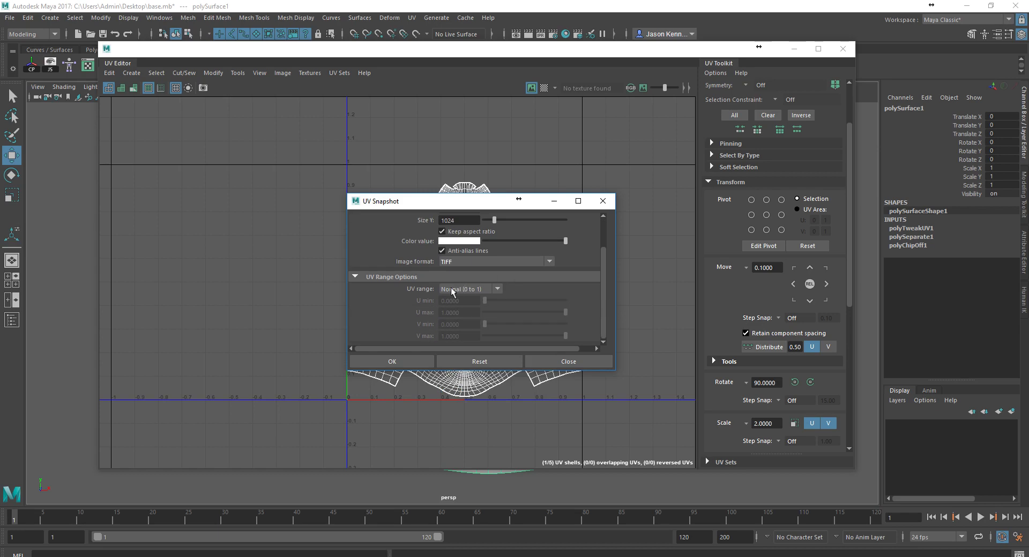
click(393, 358)
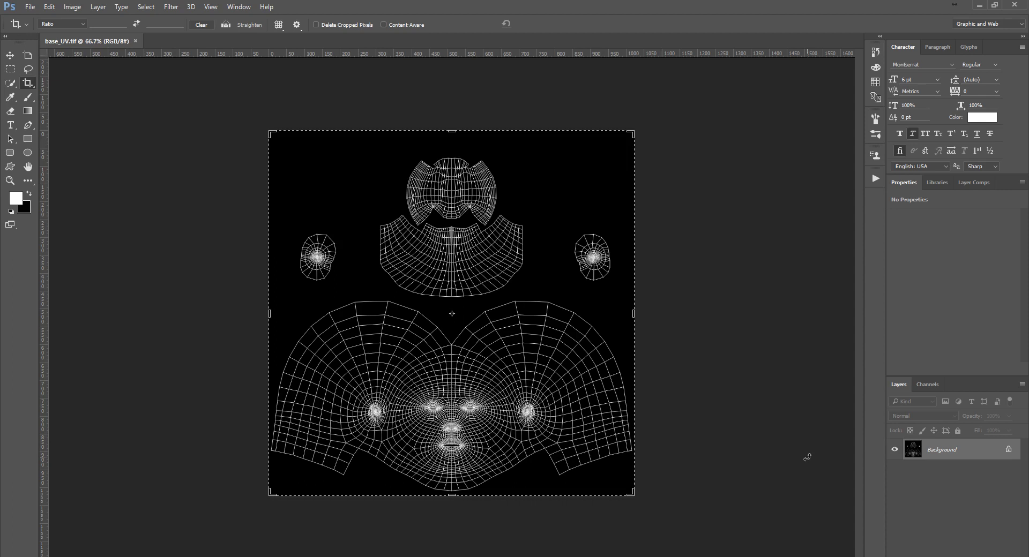
Invert base_UV to black wireframe on white and zoom in on the mouth area
key(ctrl+i)
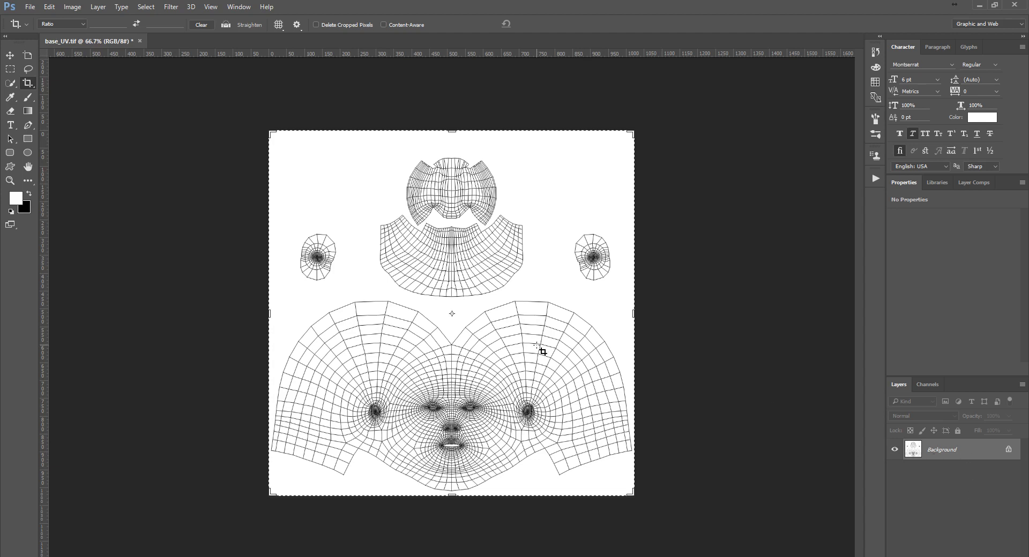
key(ctrl+plus)
key(ctrl+plus)
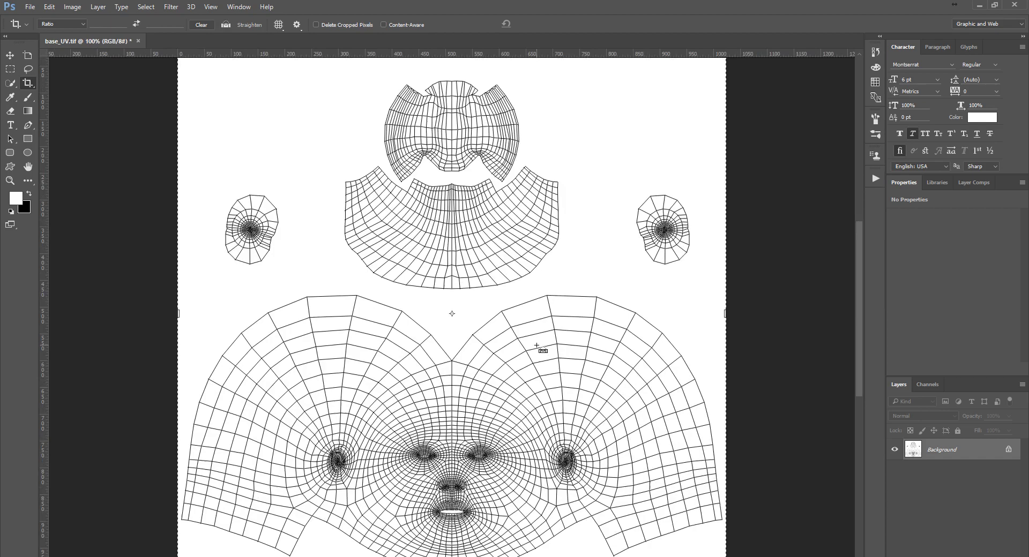
scroll(487, 427, down, 10)
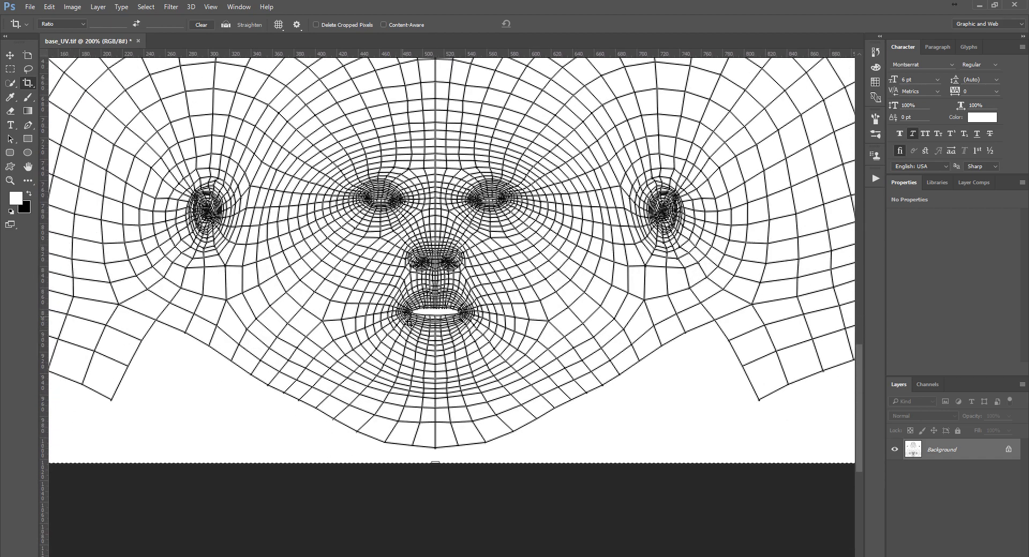
alt+scroll(408, 322, up, 3)
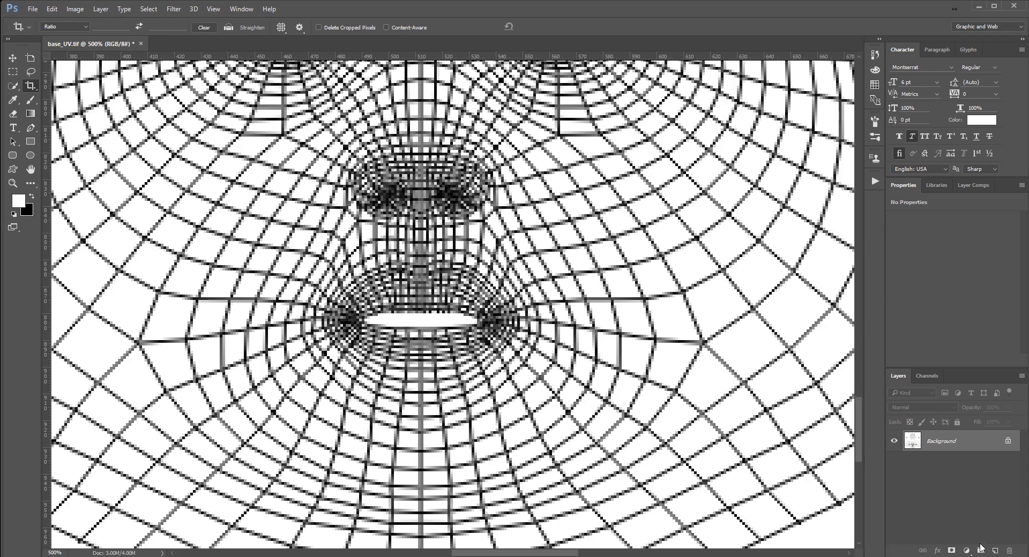
Add Layer 1 and fill it with a horizontal white-to-black gradient across the mouth
click(995, 550)
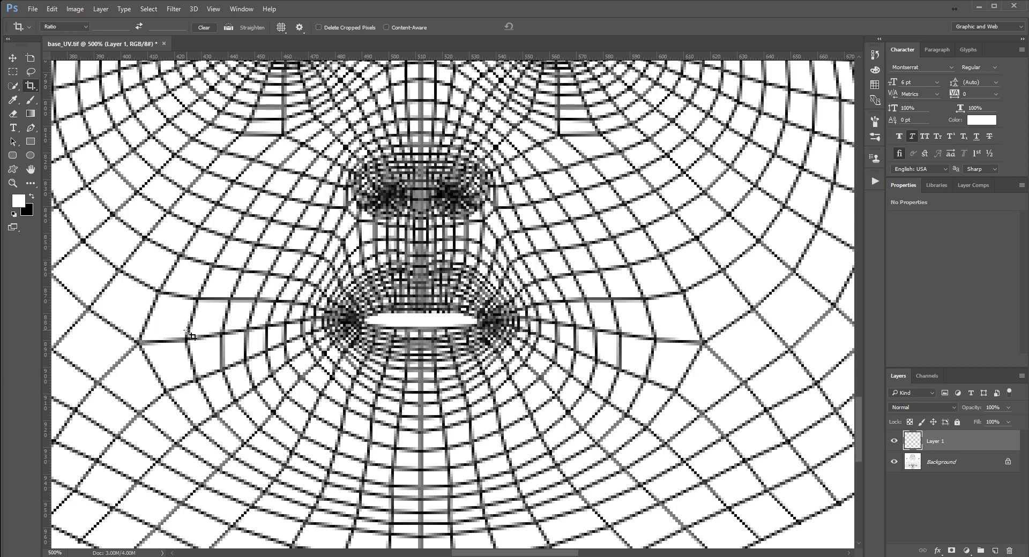
key(g)
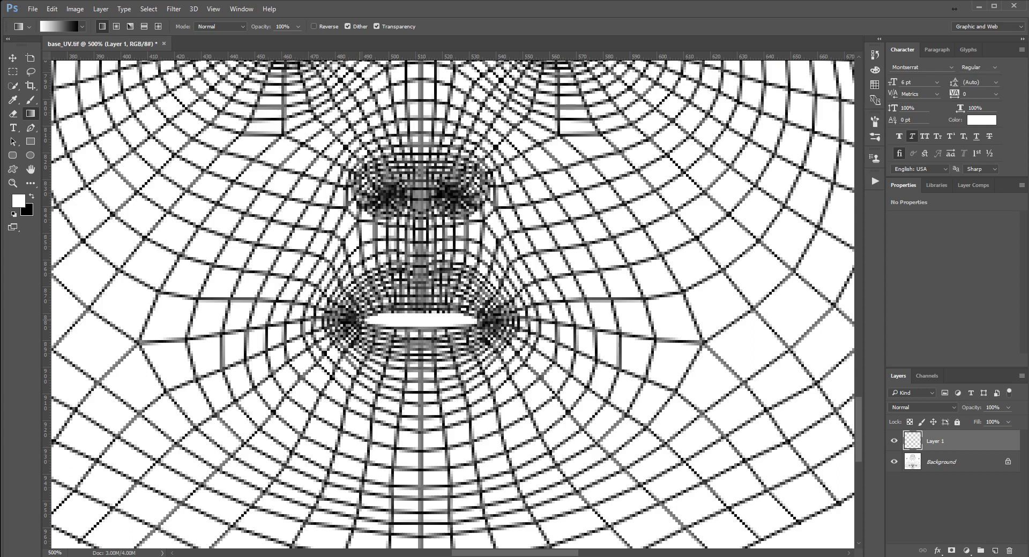
drag(359, 320, 480, 320)
drag(480, 320, 481, 320)
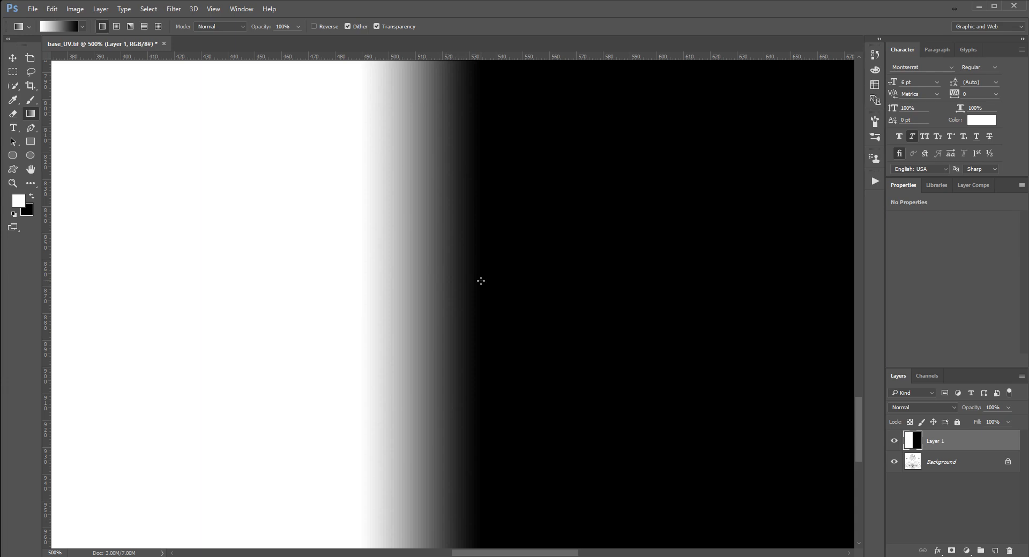
Lower Layer 1's opacity to about 42% and zoom in on the eyes and nose
alt+scroll(482, 283, down, 3)
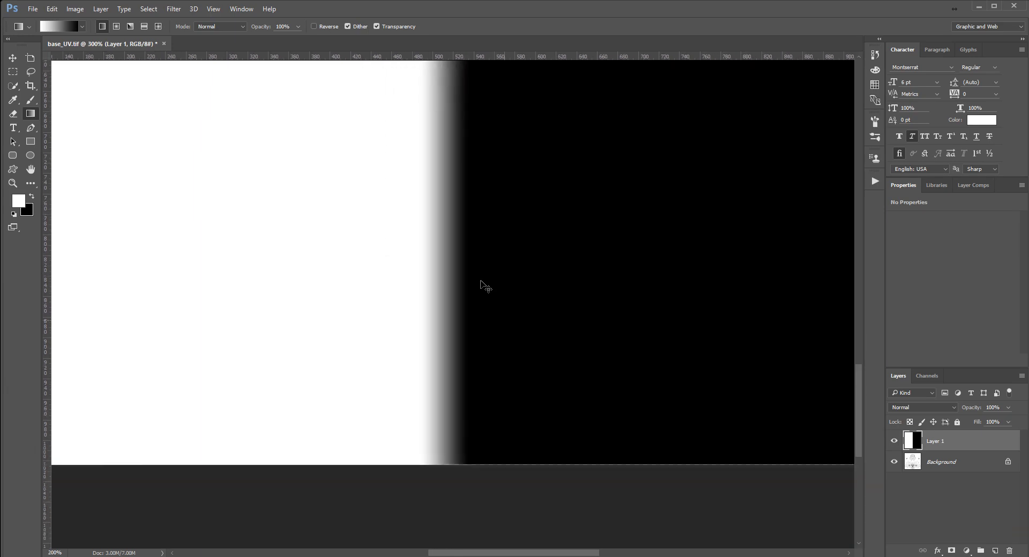
alt+scroll(480, 280, down, 4)
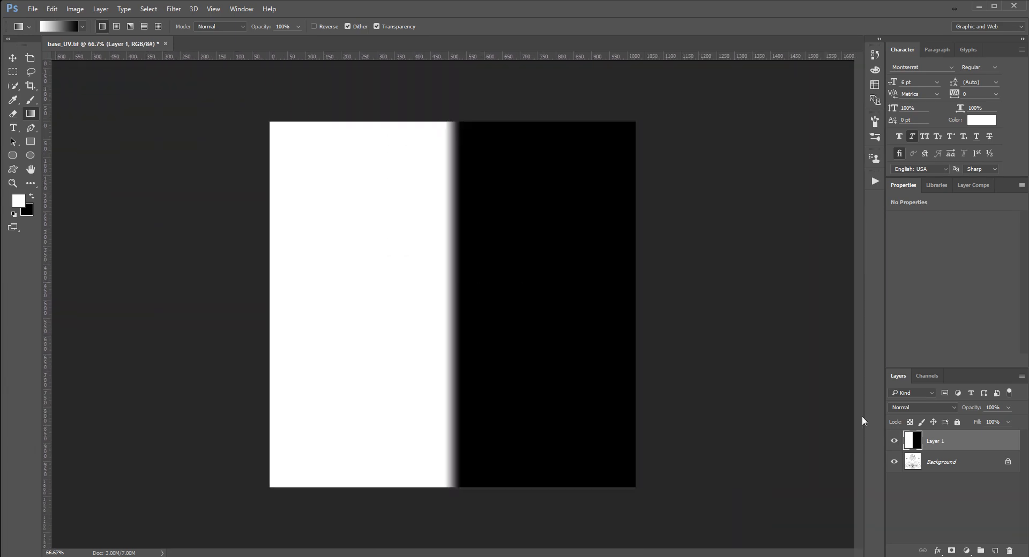
click(1008, 408)
drag(1002, 422, 981, 424)
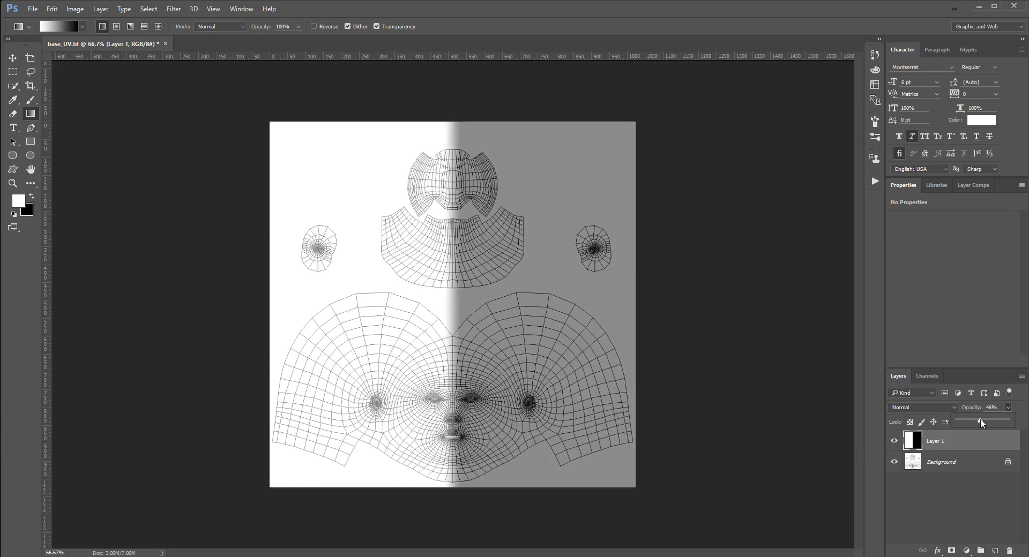
key(ctrl+1)
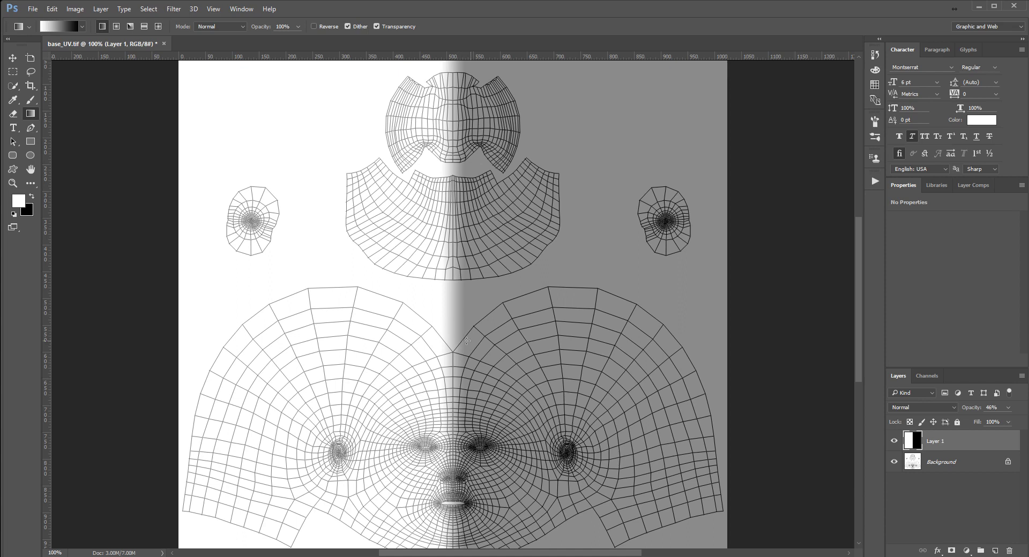
key(ctrl+plus)
key(ctrl+plus)
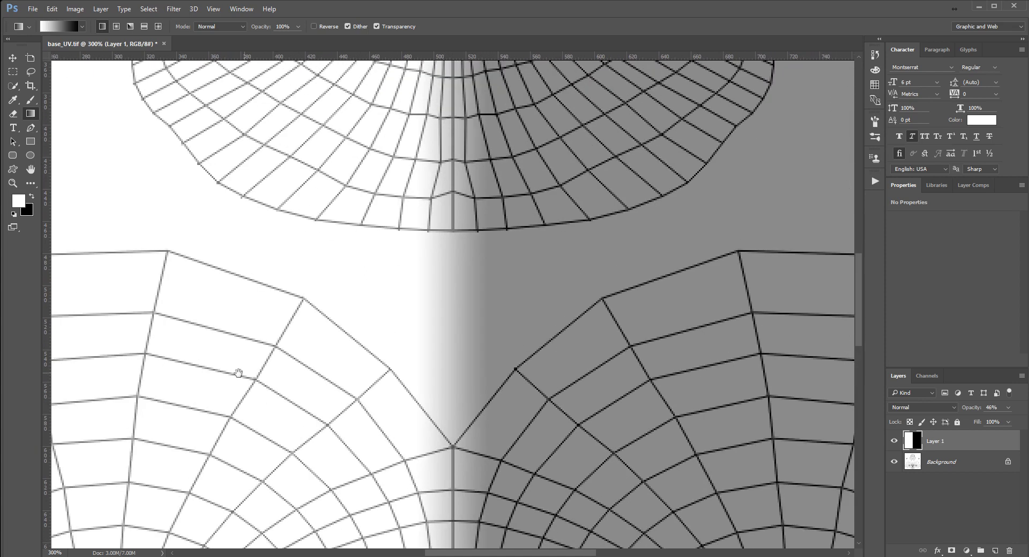
drag(485, 262, 505, 218)
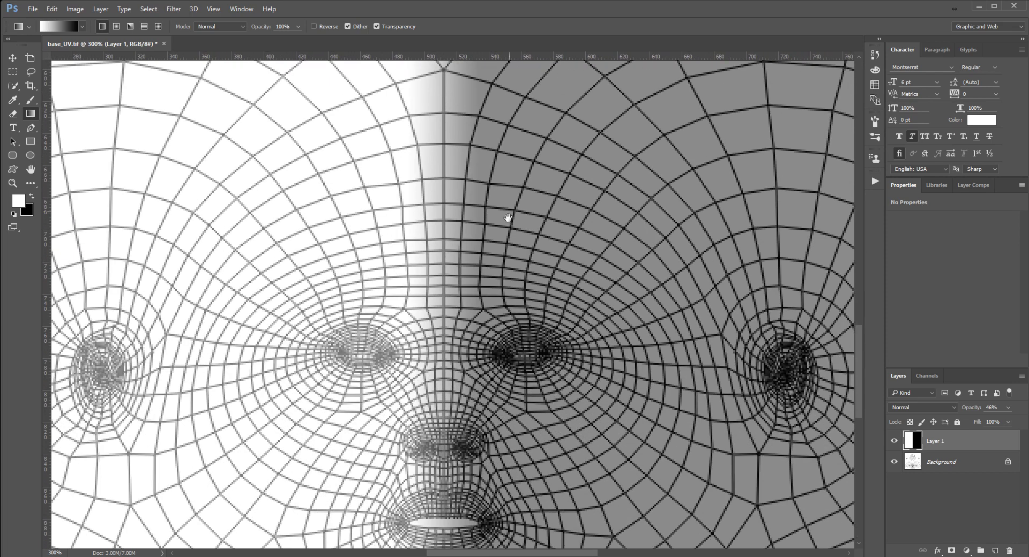
Raise Layer 1's opacity to 88% and zoom in to 500%
click(1007, 407)
drag(993, 421, 1014, 421)
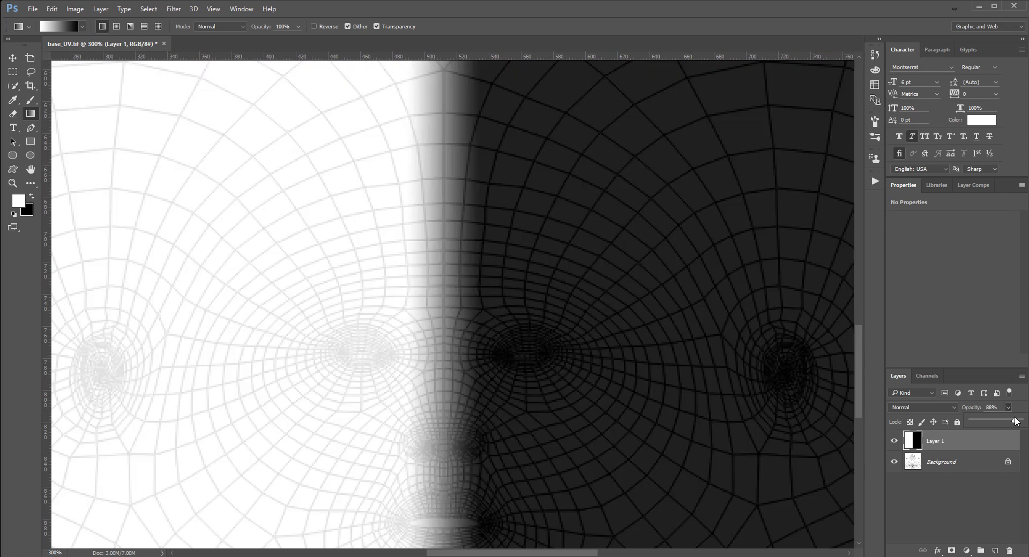
key(ctrl+plus)
key(ctrl+plus)
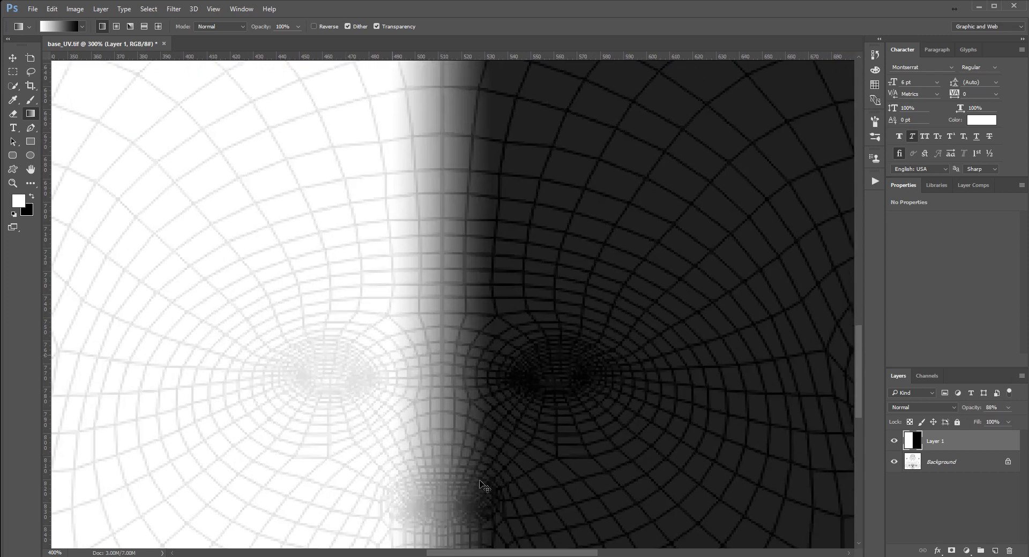
scroll(477, 452, down, 5)
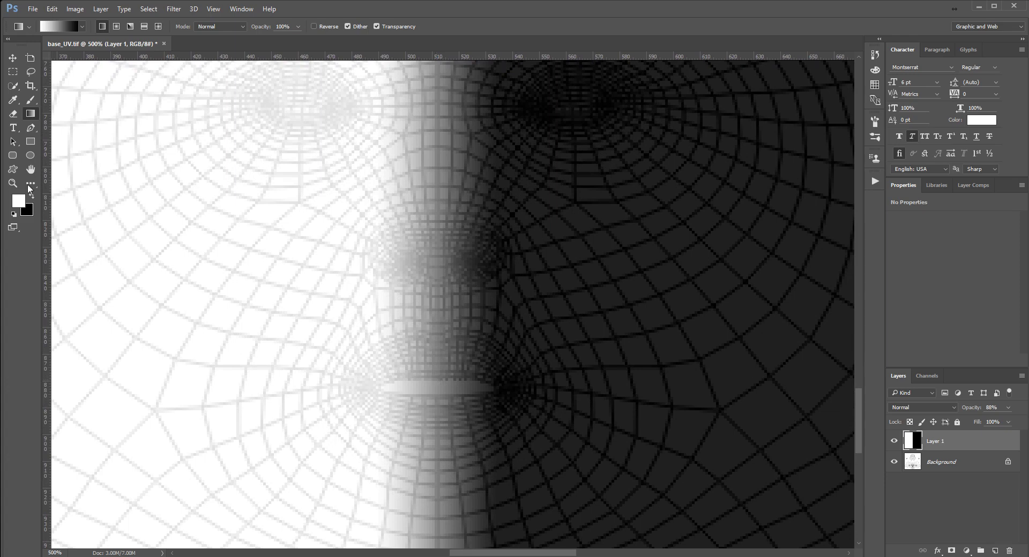
Add a vertical guide at the canvas centre and return Layer 1 to 100% opacity
click(208, 10)
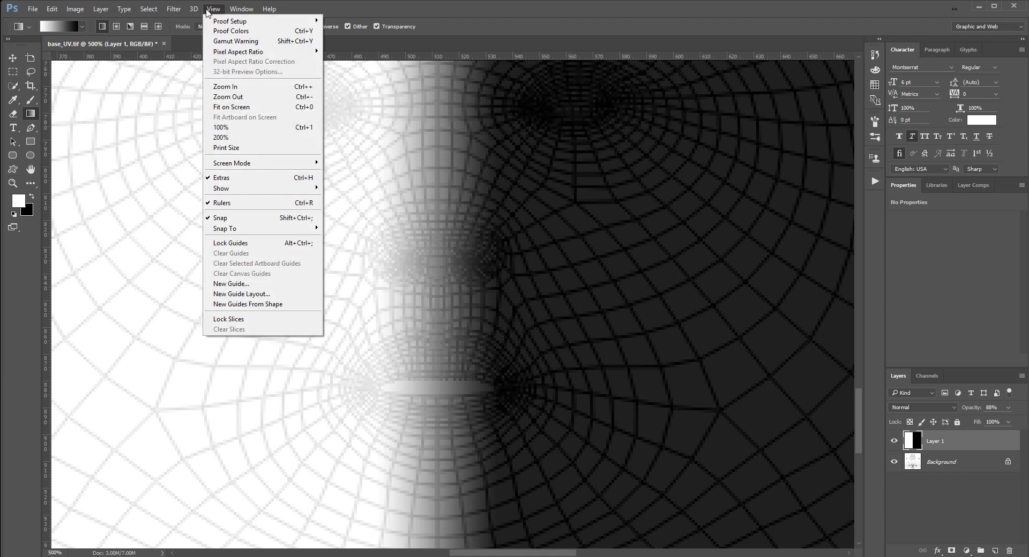
click(195, 9)
click(209, 10)
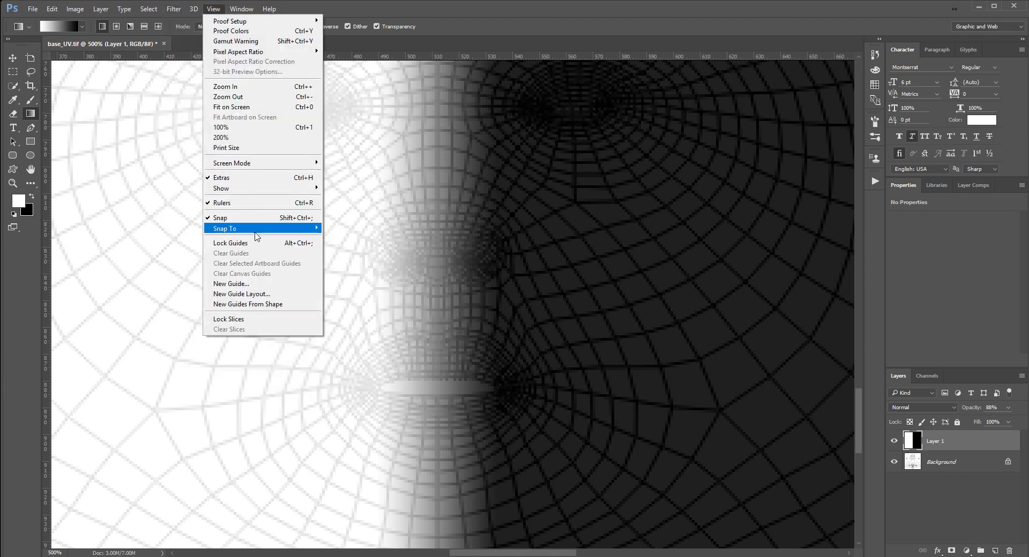
click(257, 284)
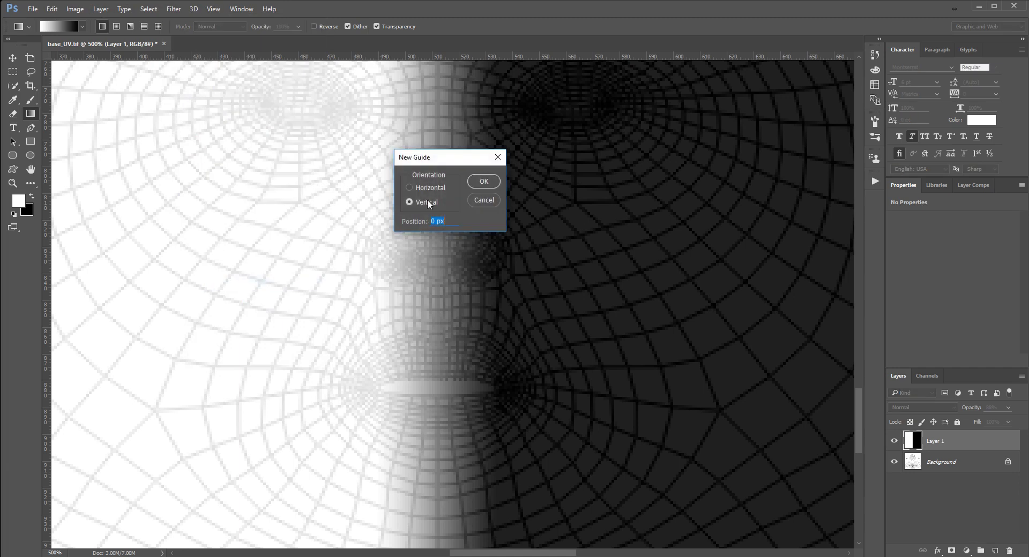
text(500)
text(%)
key(Return)
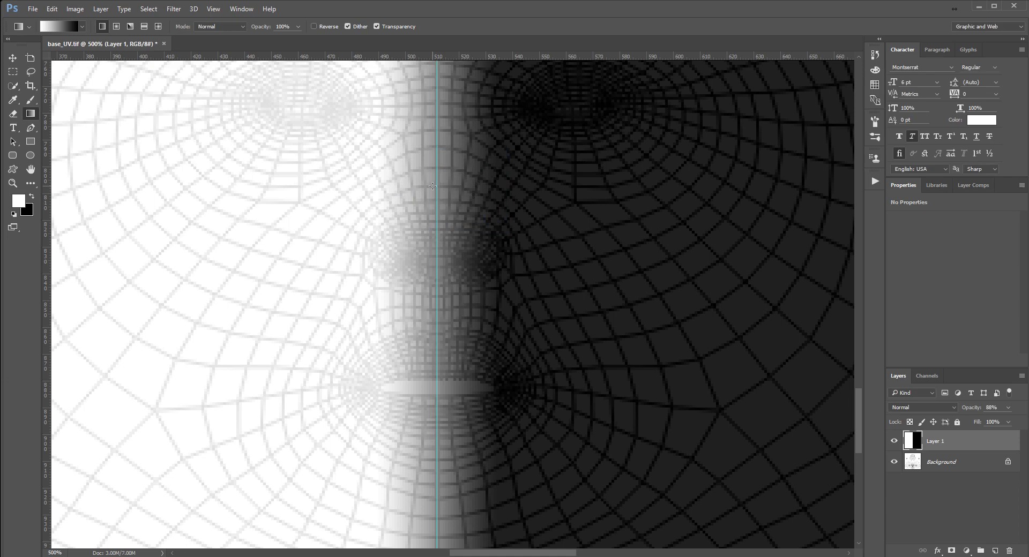
click(1008, 407)
drag(1007, 420, 1014, 420)
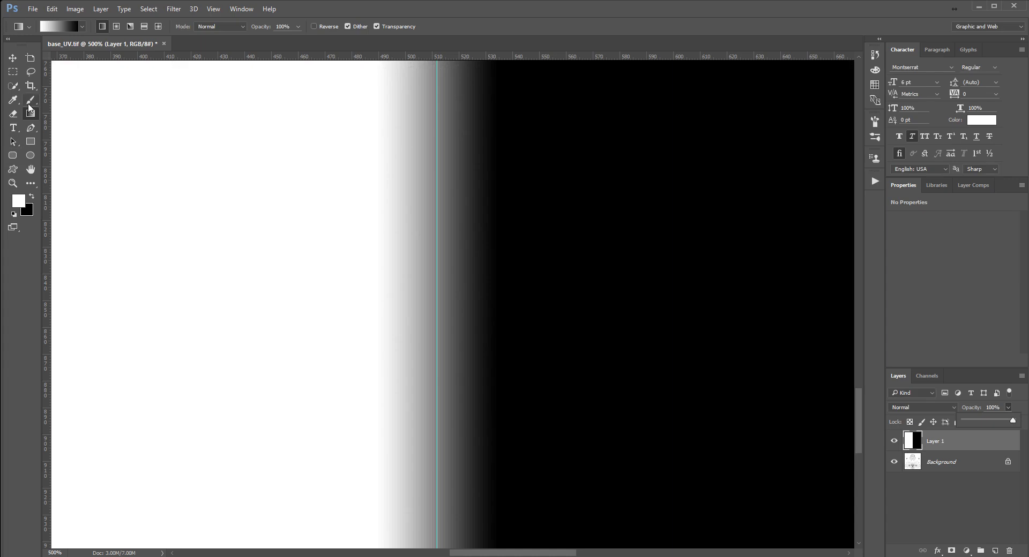
Sample the grey at the gradient's centre, then invert Layer 1's gradient with Ctrl+I
key(i)
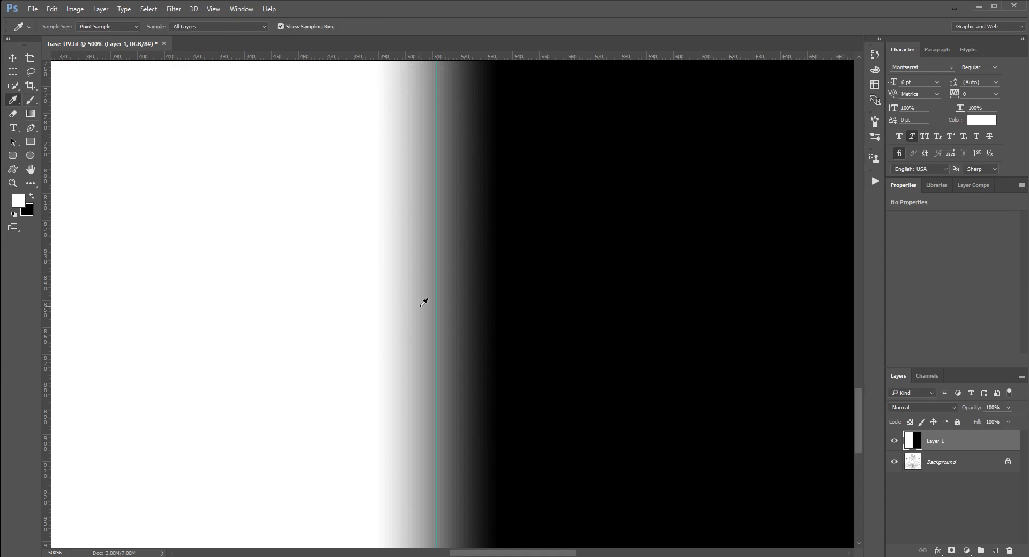
click(439, 306)
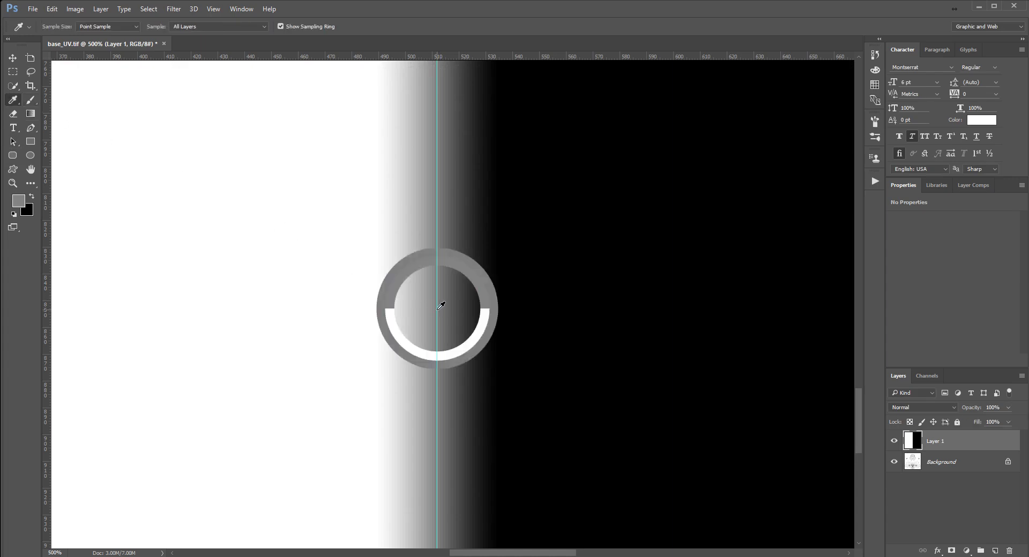
click(19, 202)
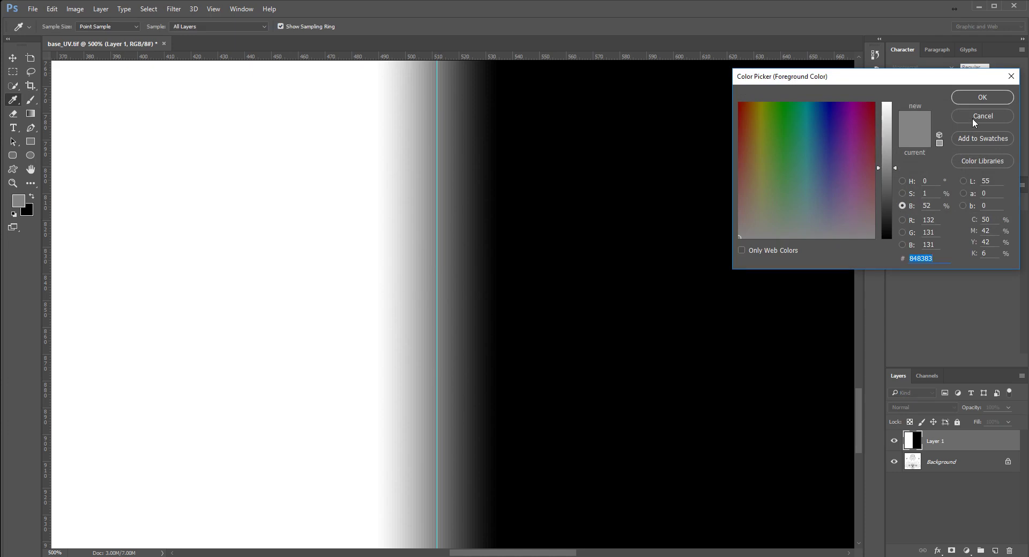
click(976, 97)
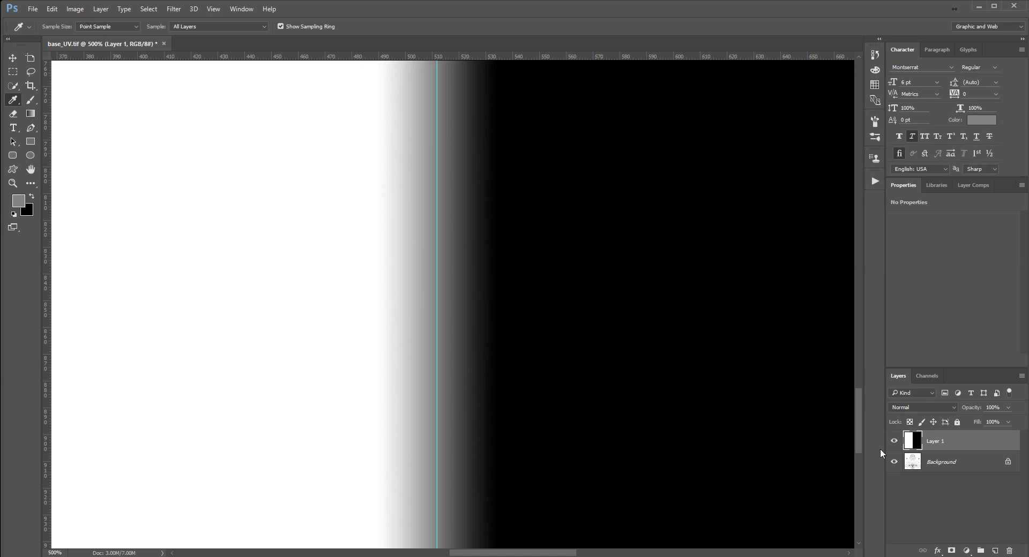
key(ctrl+i)
key(ctrl+i)
key(ctrl+i)
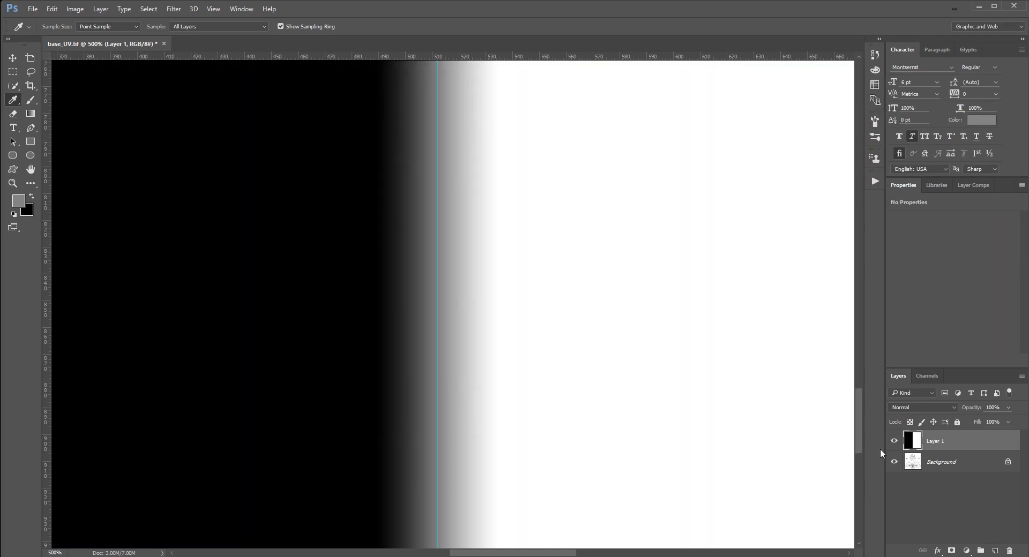
key(ctrl+i)
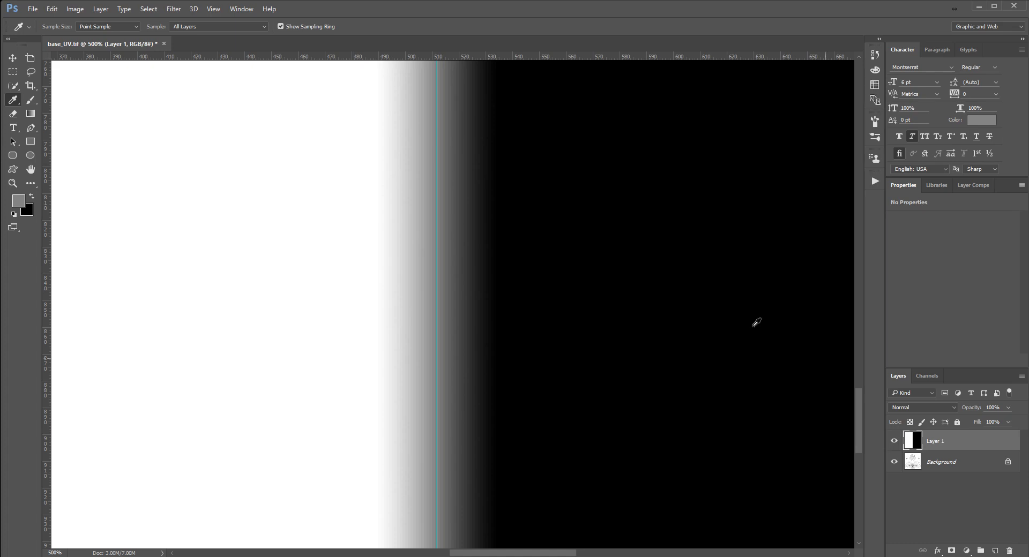
Save a JPEG copy of the inverted gradient named UV_gradient
click(39, 13)
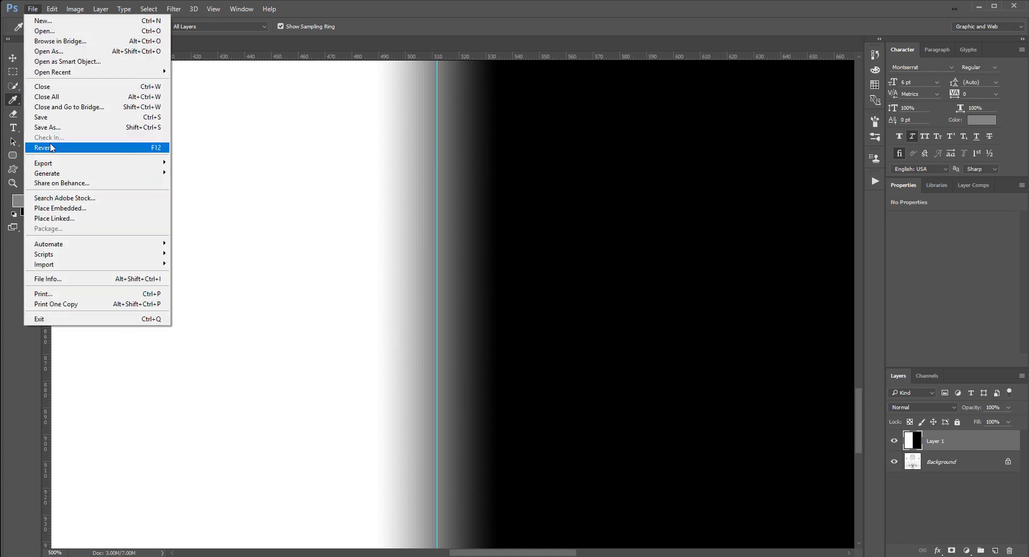
click(54, 128)
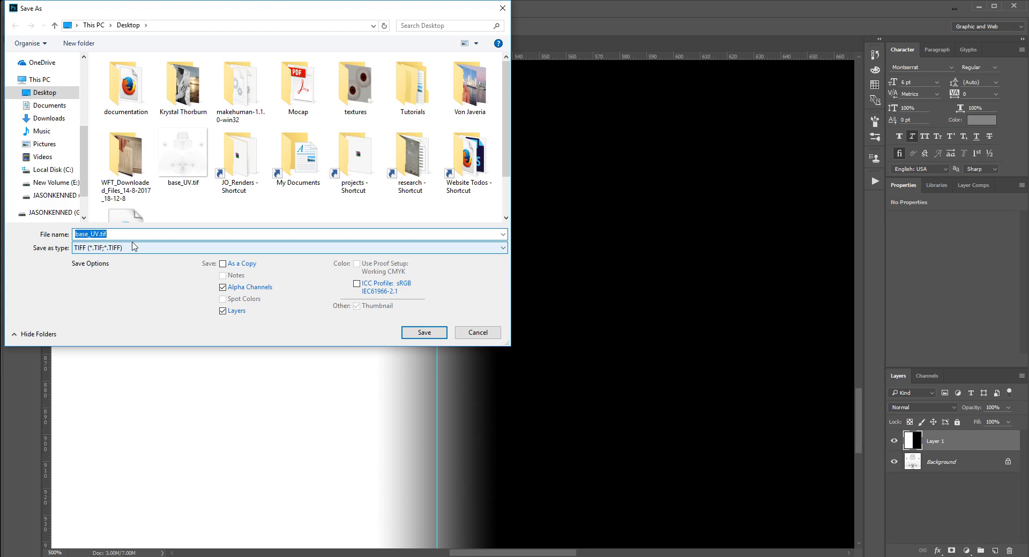
click(134, 248)
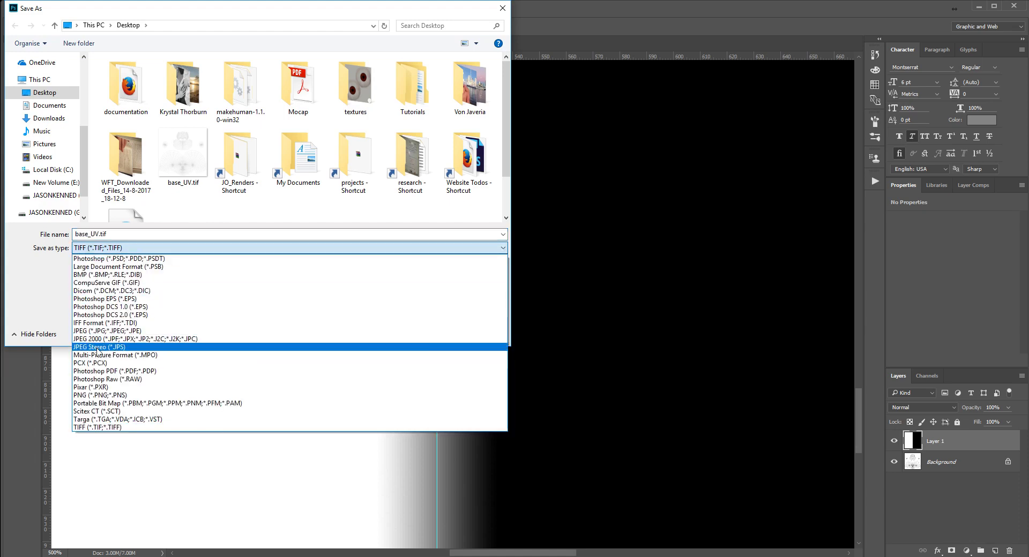
click(98, 330)
double_click(131, 238)
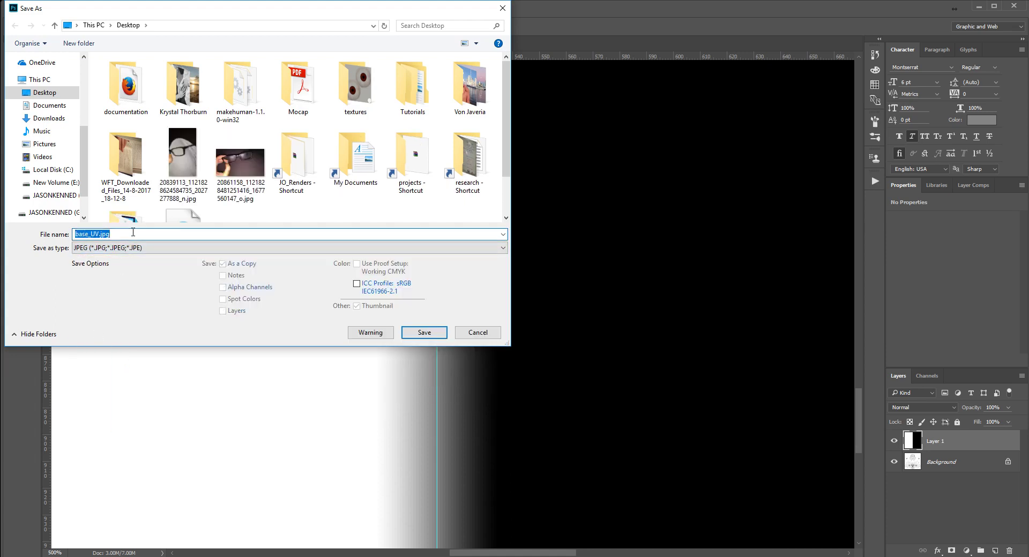
text(UV_gradient)
key(Return)
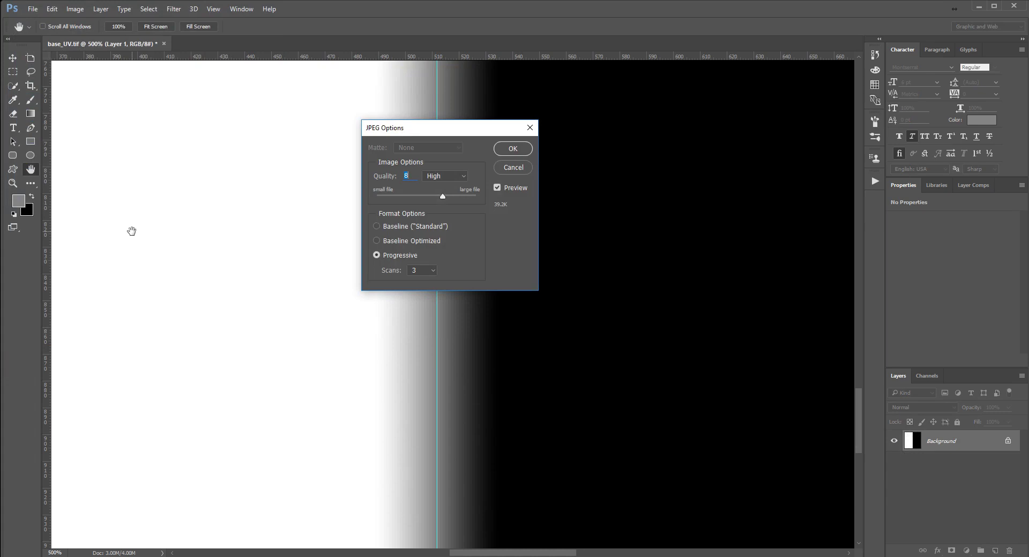
Accept the JPEG quality settings, hide Layer 1, and frame the face in the UV layout
key(Return)
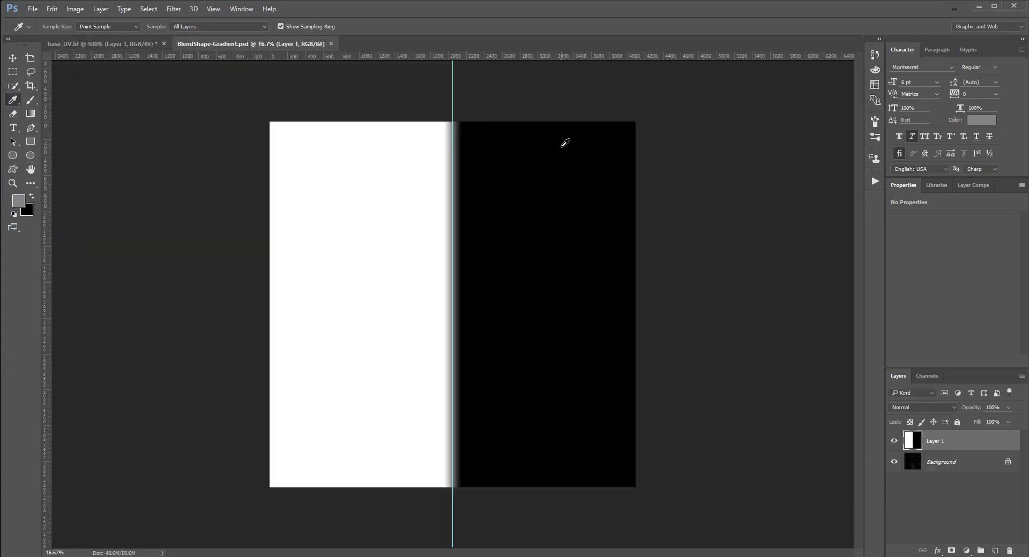
key(ctrl+plus)
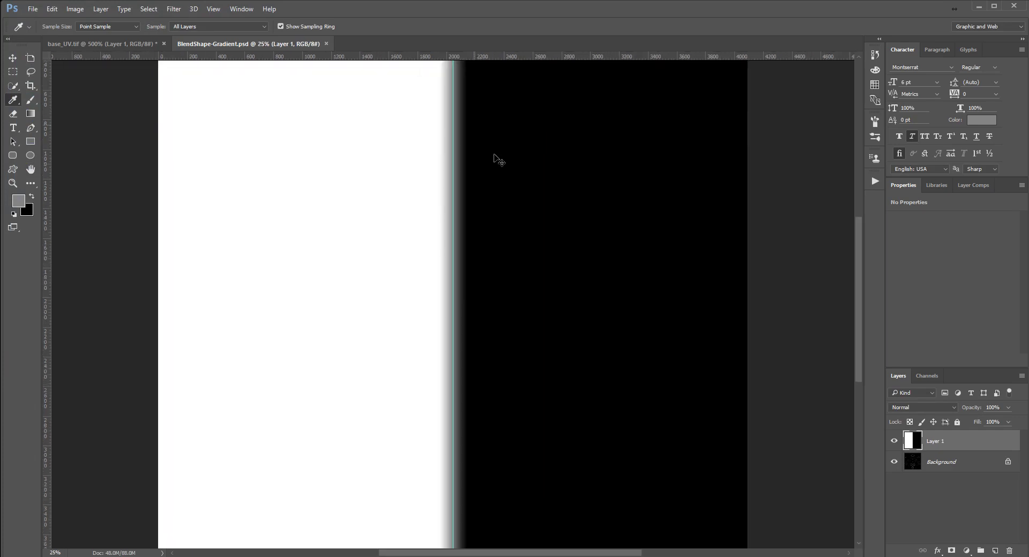
click(893, 441)
key(ctrl+minus)
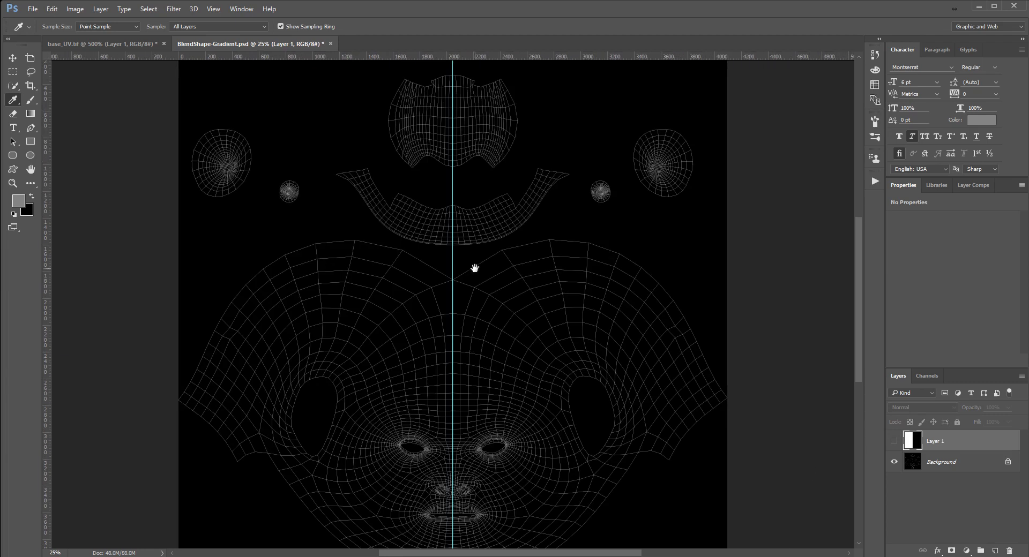
drag(474, 269, 474, 210)
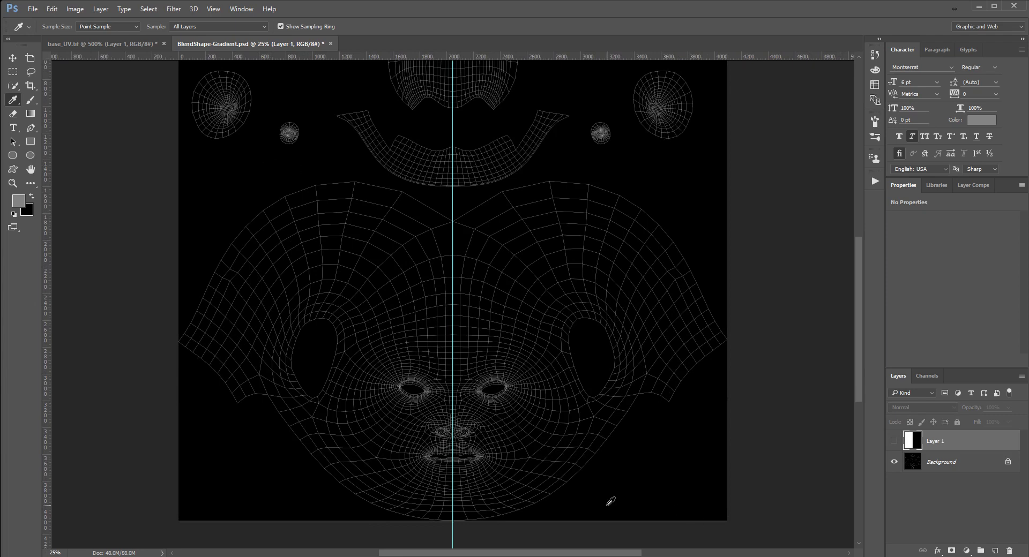
key(ctrl+plus)
key(ctrl+plus)
key(ctrl+plus)
drag(342, 313, 372, 223)
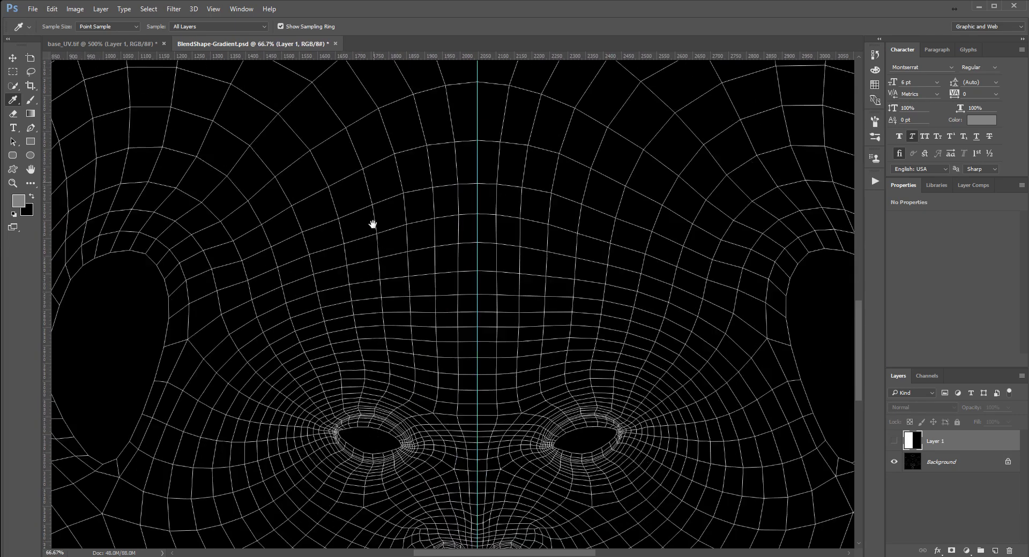
drag(384, 328, 327, 252)
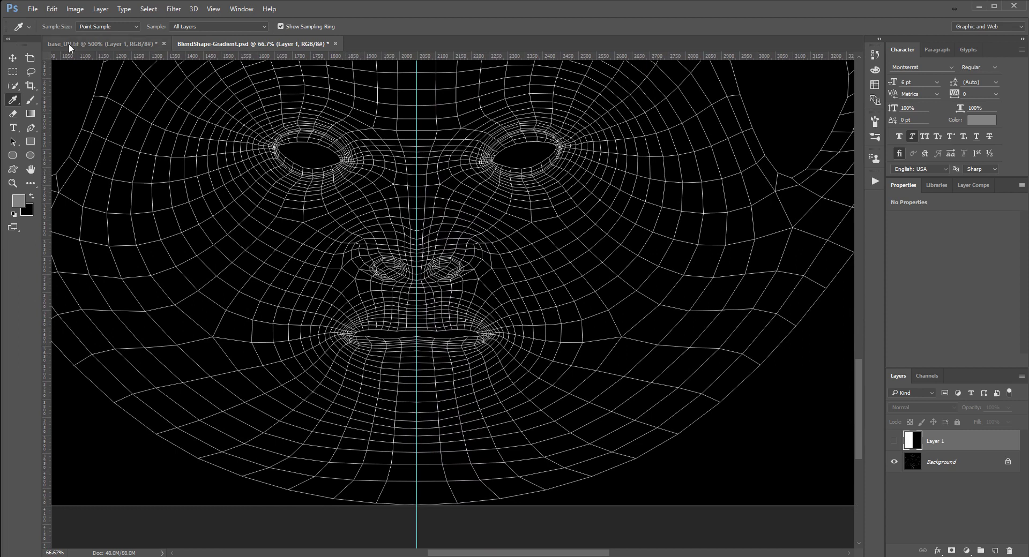
Check the image size in pixels (4096 × 4096) and close without resizing
click(75, 9)
click(89, 86)
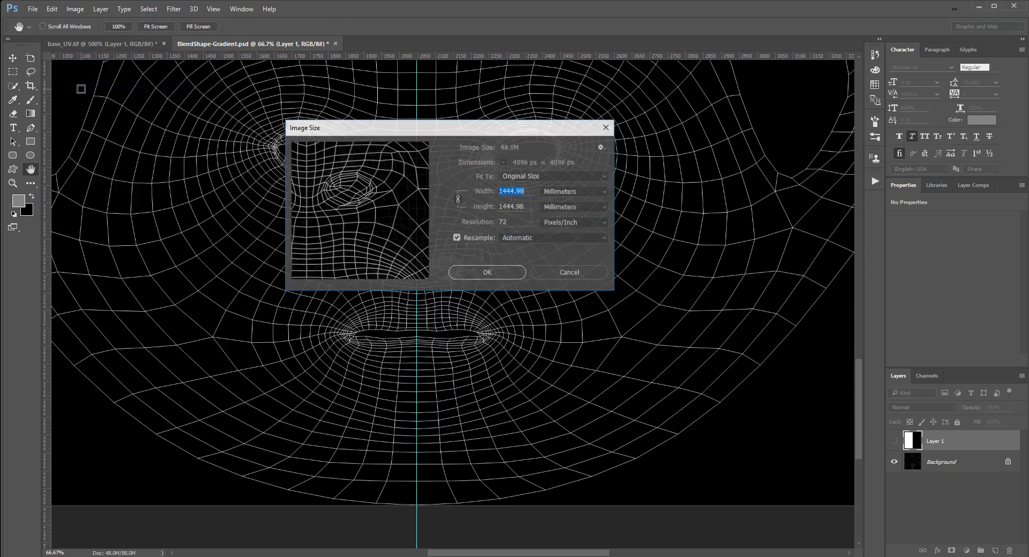
click(571, 191)
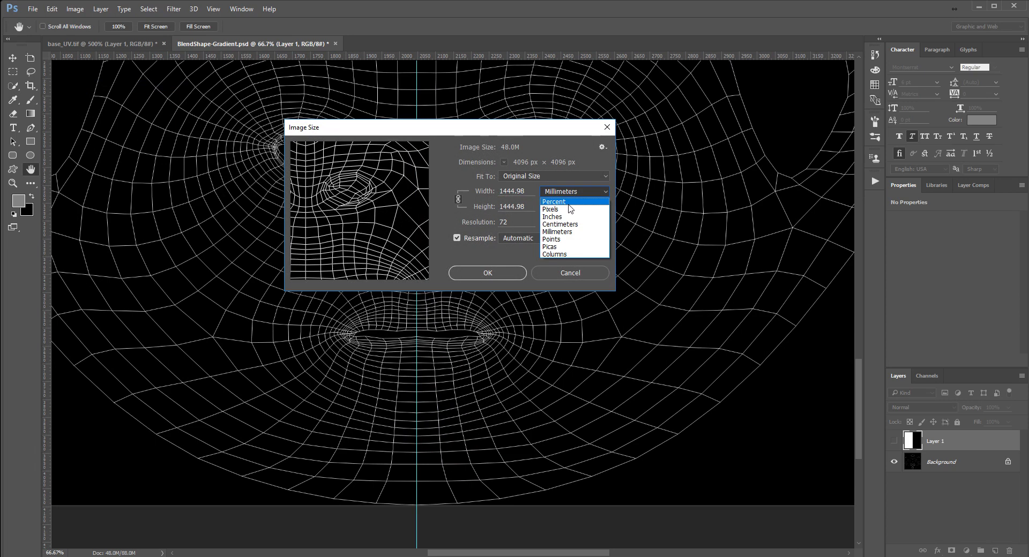
click(564, 207)
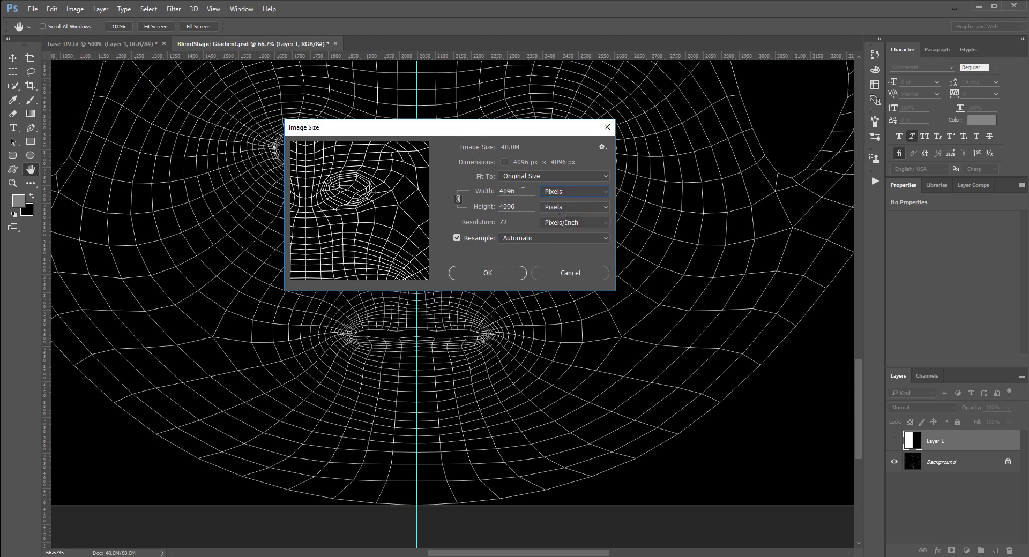
click(508, 275)
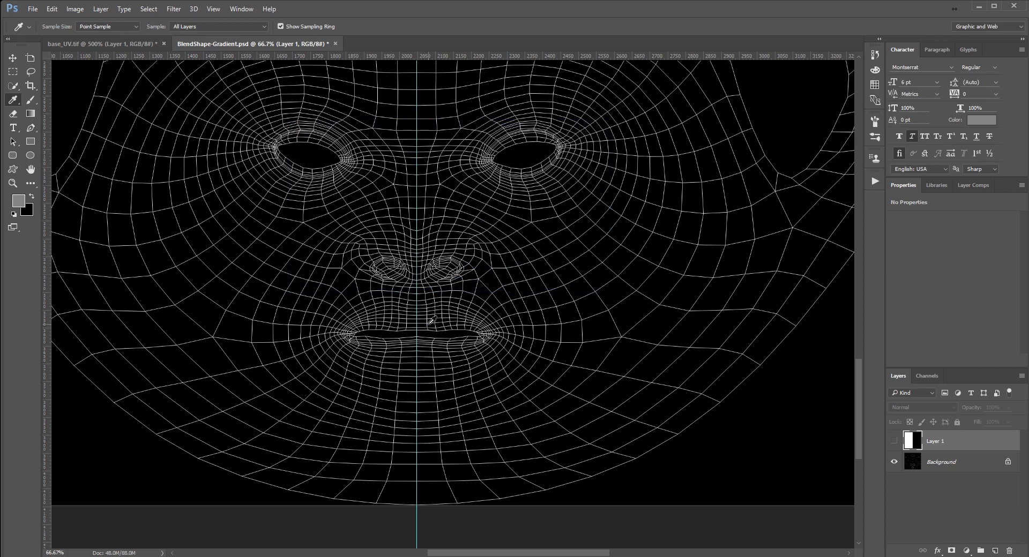
Show Layer 1 again, zoom in, and lower its opacity so the wireframe shows through
click(893, 441)
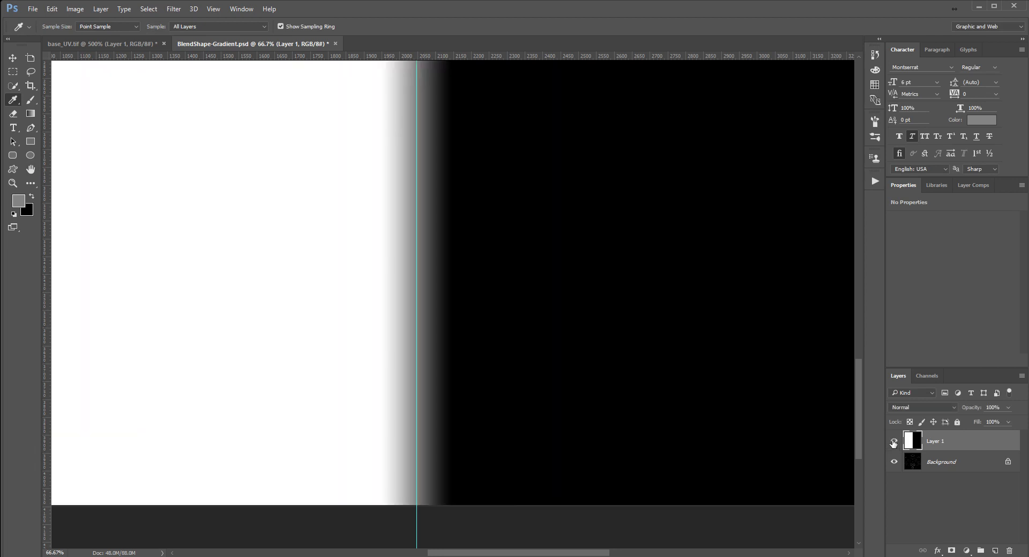
key(ctrl+plus)
key(ctrl+plus)
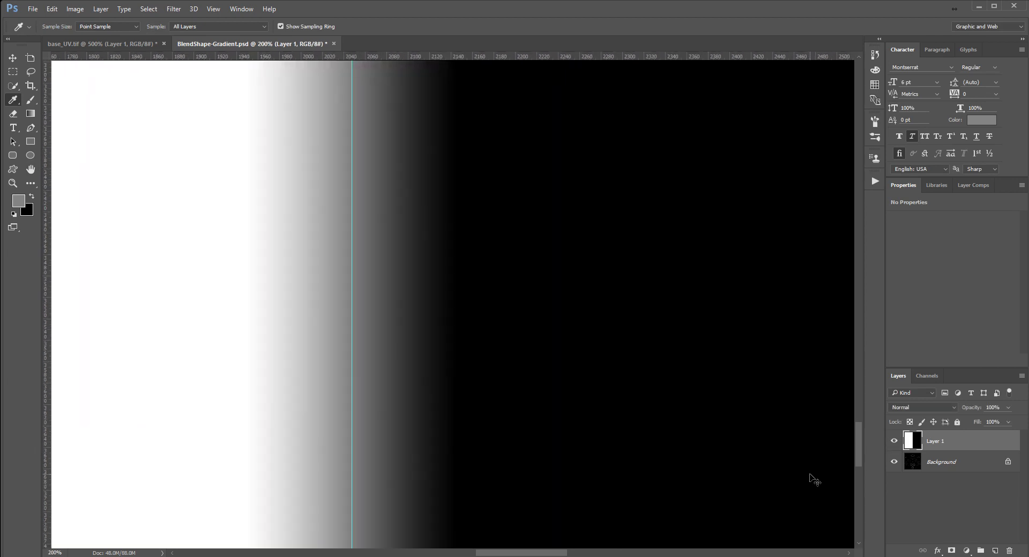
click(1011, 413)
mouse_move(1002, 423)
mouse_down()
mouse_move(987, 422)
mouse_move(1001, 418)
mouse_up()
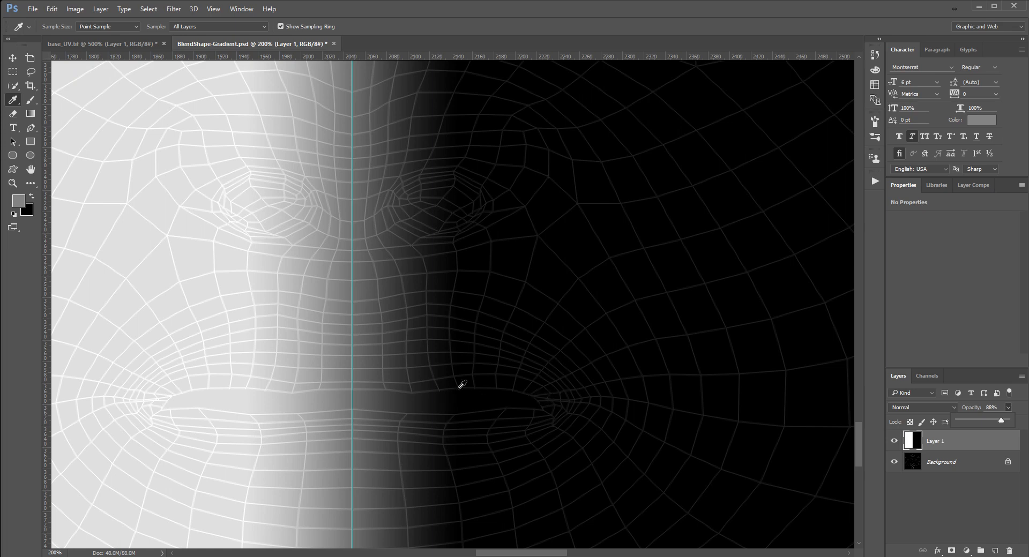
Sample and compare the grey values across the face's centre line, leaving the colour unchanged
click(356, 395)
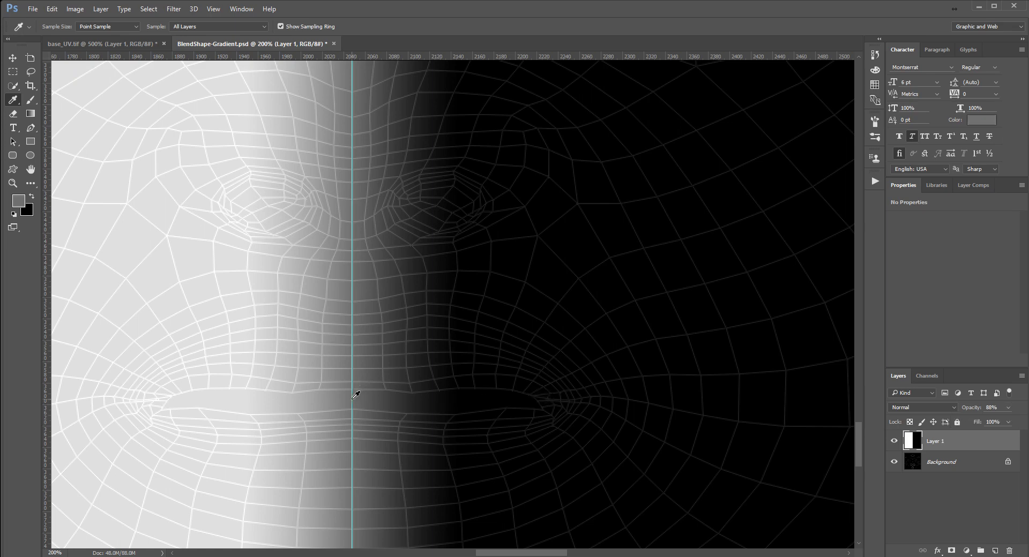
click(18, 200)
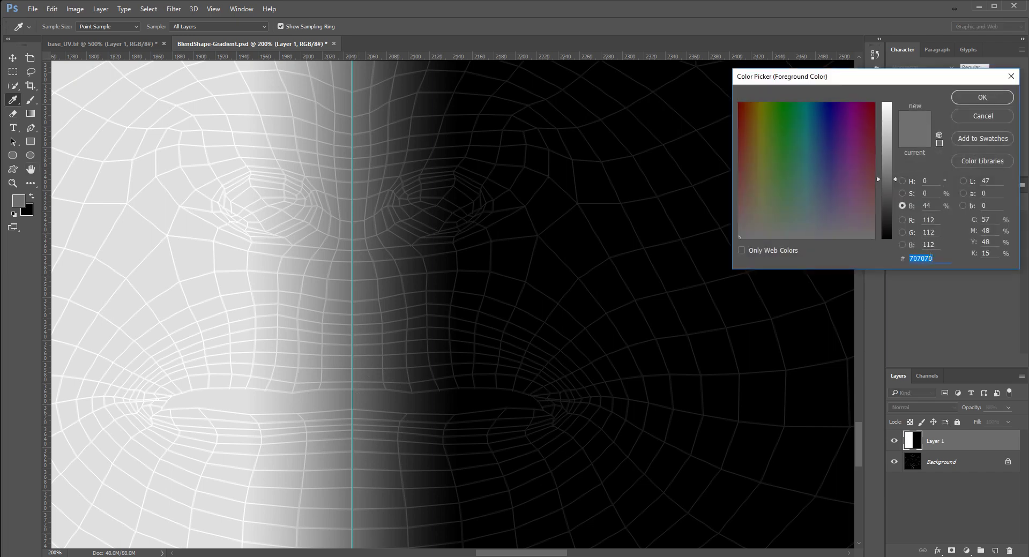
click(356, 395)
click(346, 392)
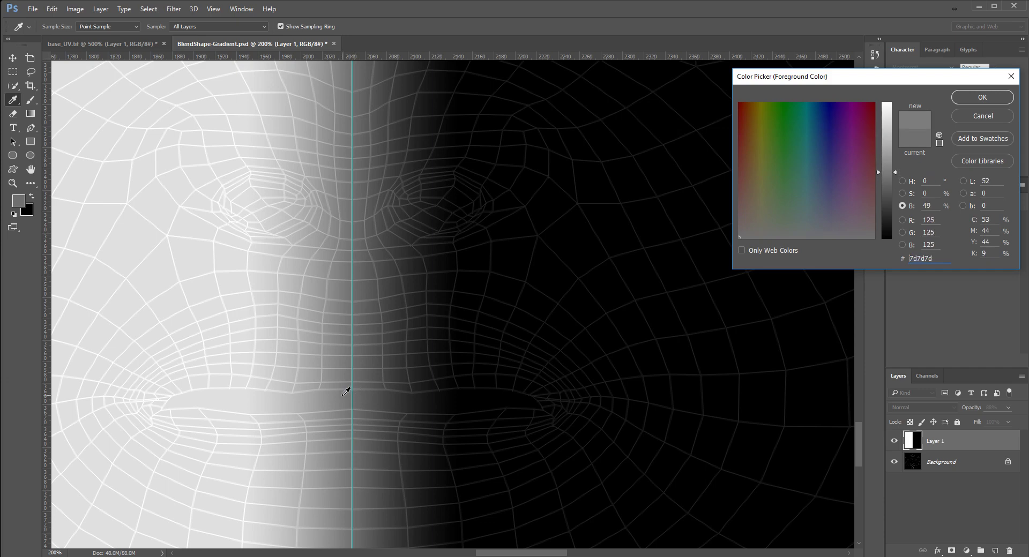
drag(346, 391, 718, 229)
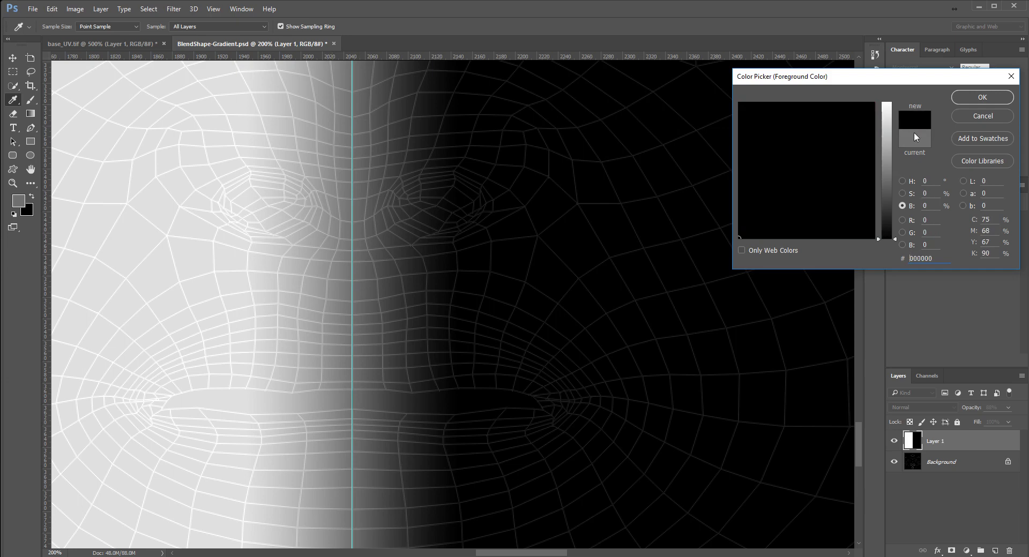
click(986, 115)
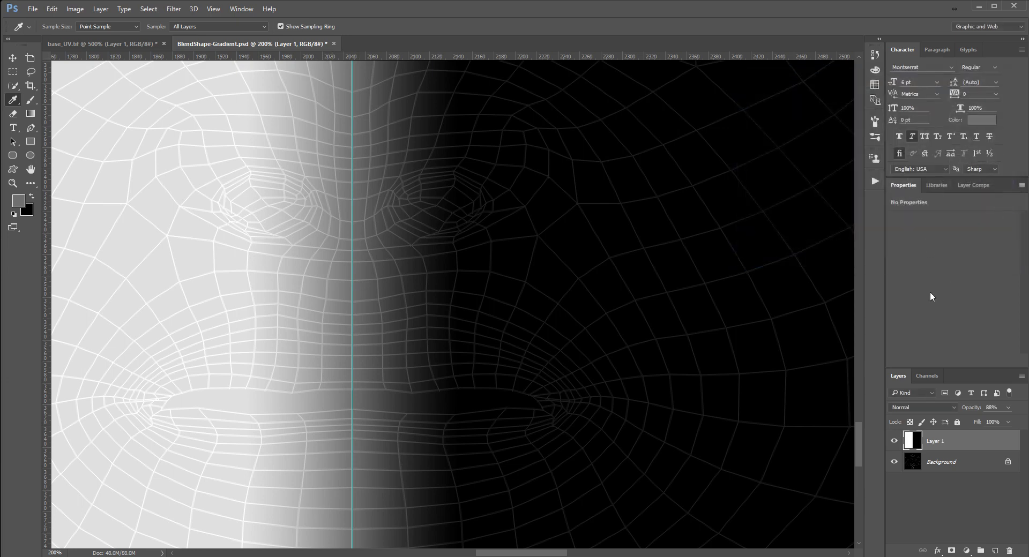
Zoom out to the whole document and restore Layer 1 to 100% opacity
key(ctrl+minus)
key(ctrl+minus)
key(ctrl+minus)
key(ctrl+minus)
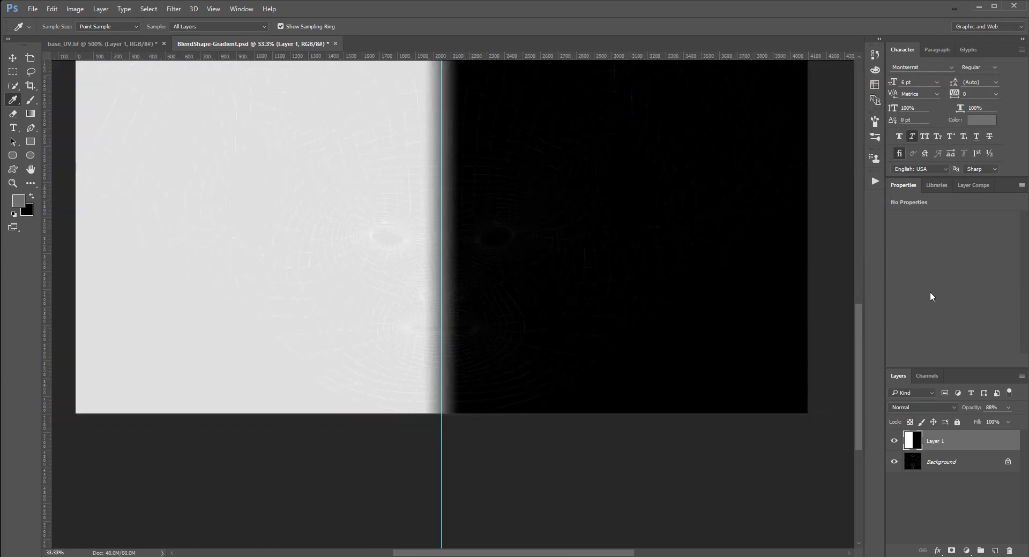
key(ctrl+minus)
key(ctrl+minus)
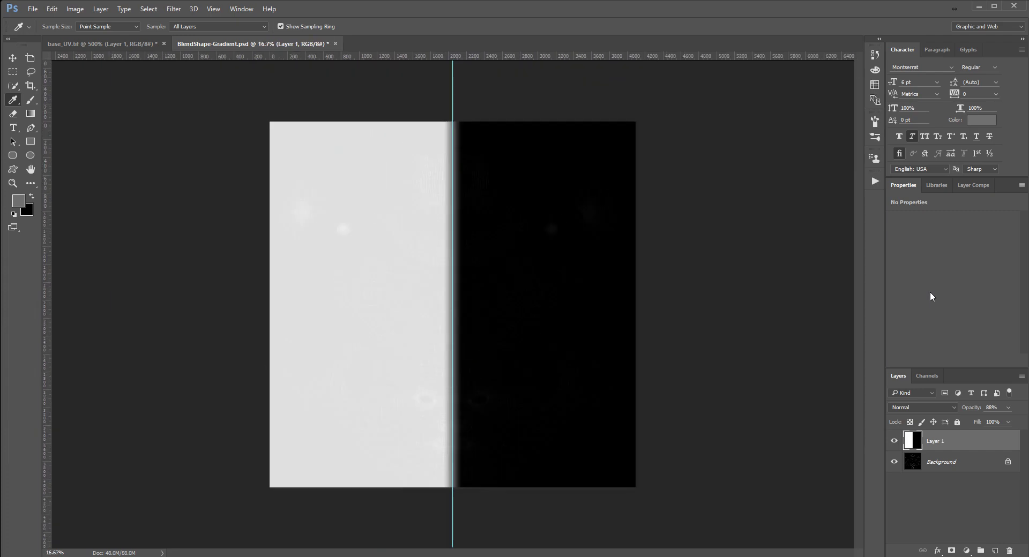
click(1006, 408)
drag(1009, 421, 1027, 422)
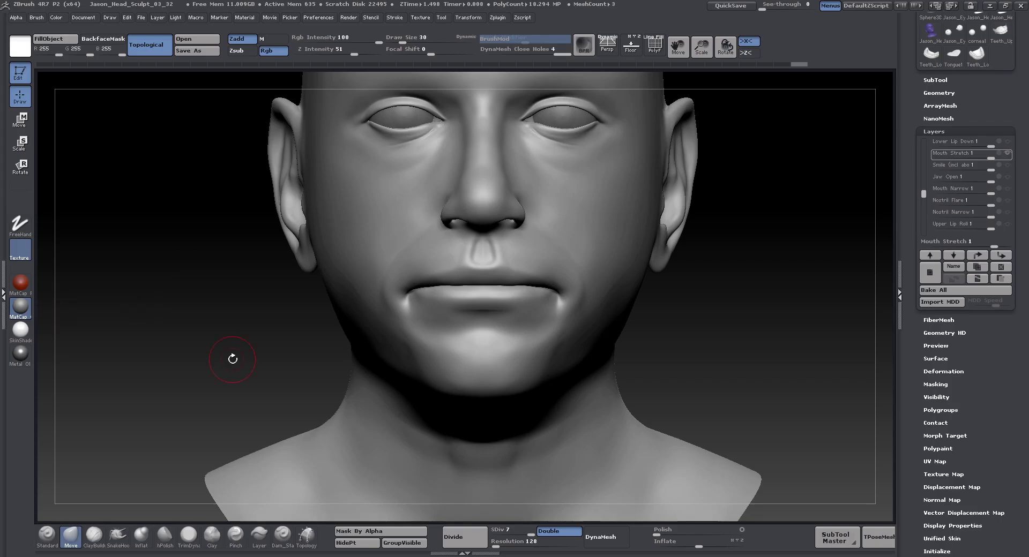
Zoom out and re-centre the head sculpt, then scroll the Layers list down to the Base layer
drag(709, 314, 717, 304)
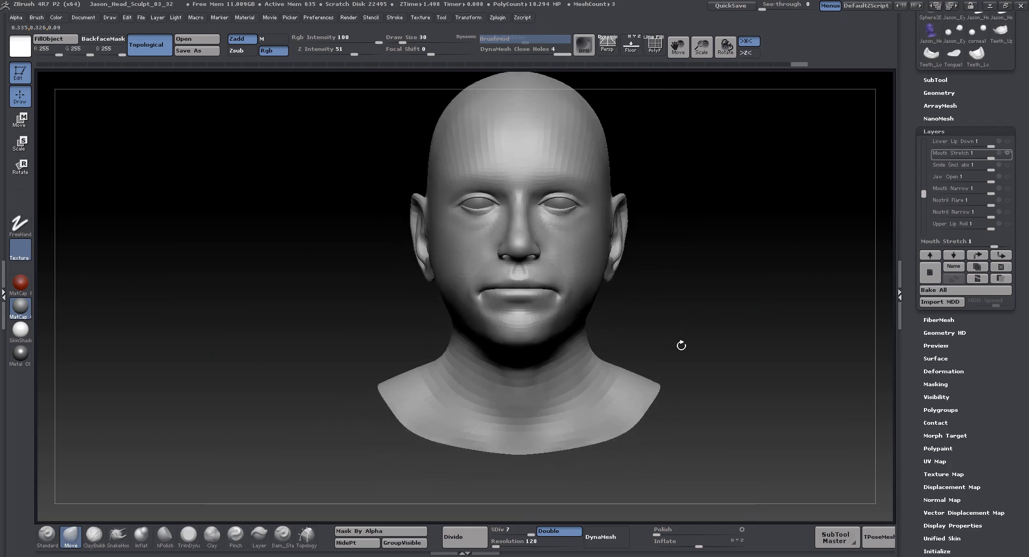
alt+drag(681, 345, 659, 340)
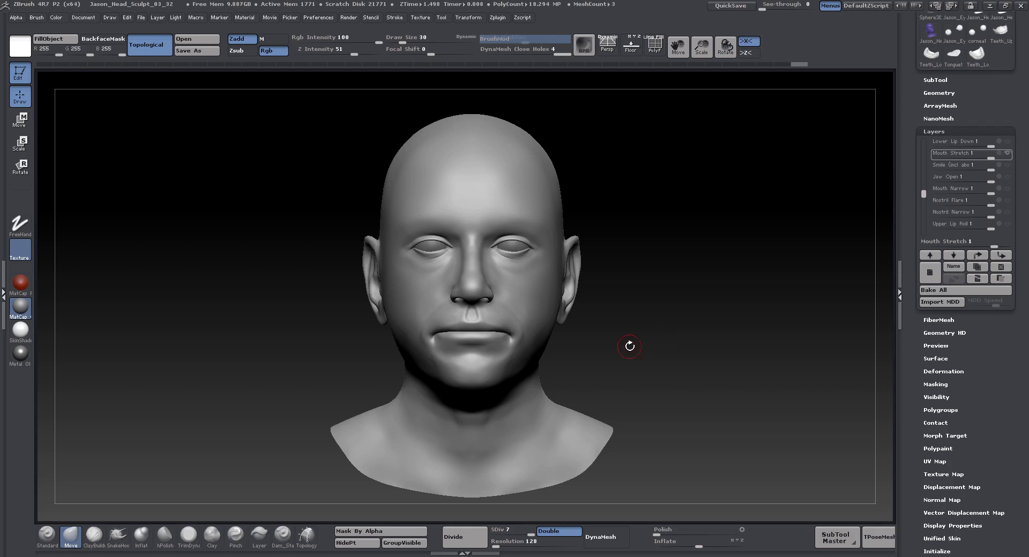
drag(956, 153, 923, 142)
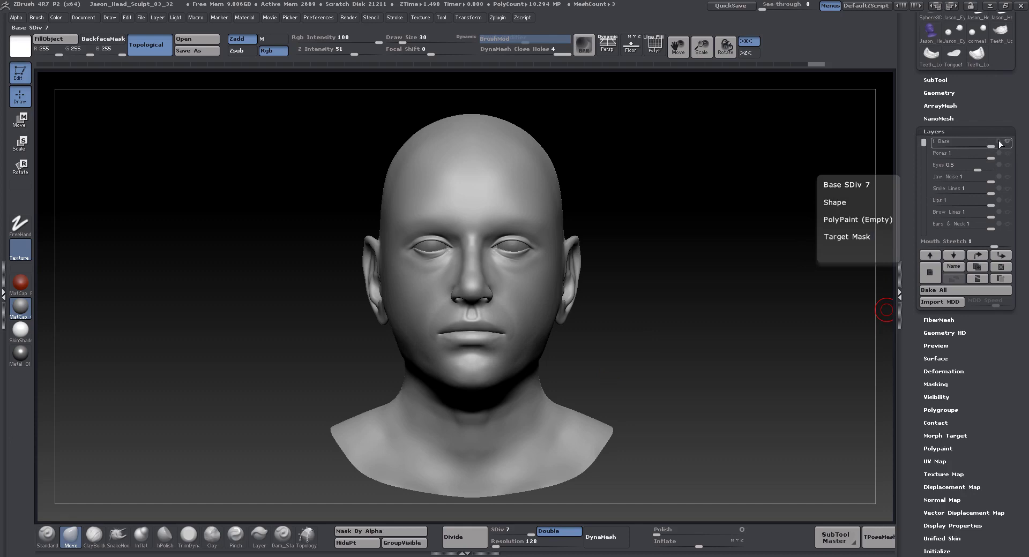
Select the Base layer, drop the head to subdivision level 3, and scroll the tray up
click(1000, 144)
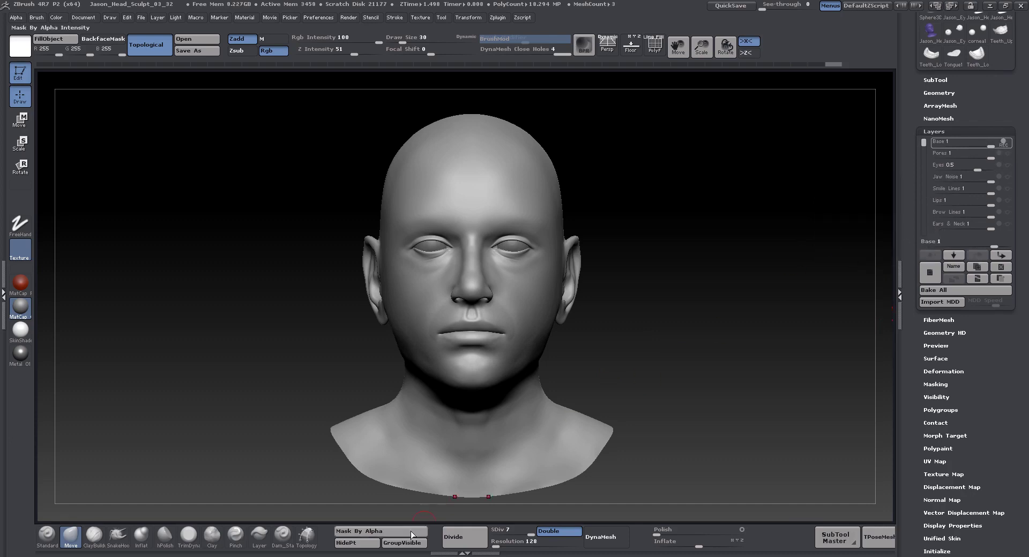
mouse_move(512, 531)
mouse_down()
mouse_move(504, 539)
mouse_move(506, 522)
mouse_up()
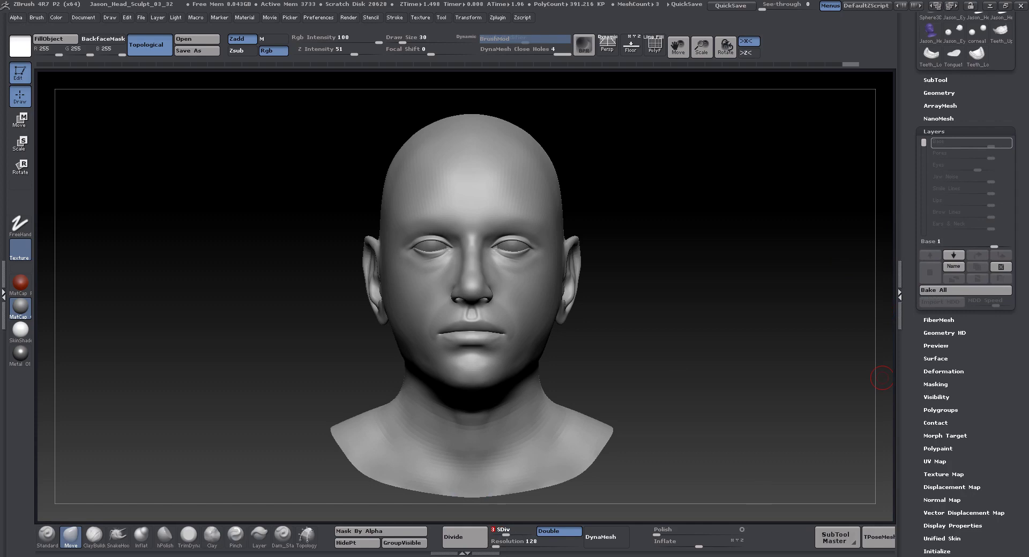
scroll(964, 214, up, 3)
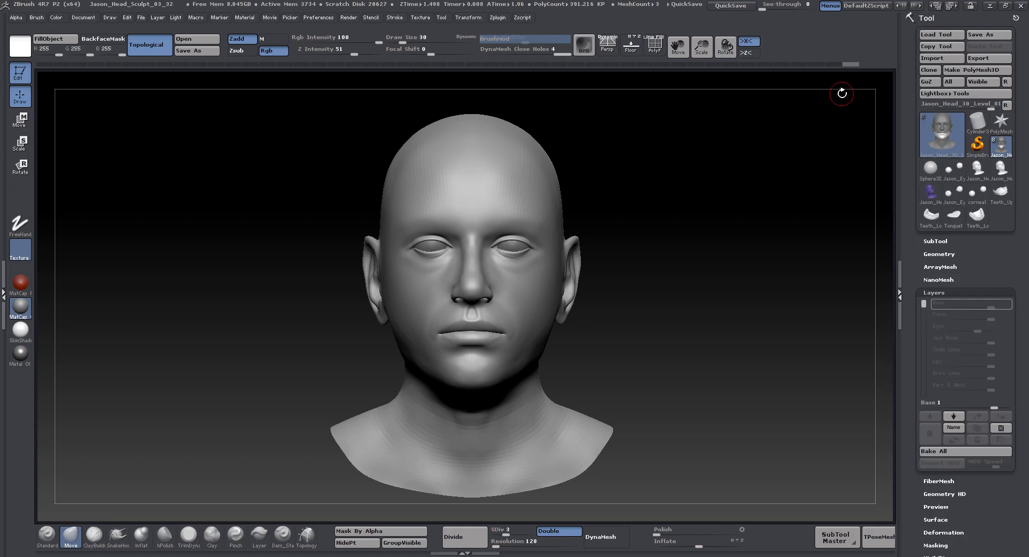
click(932, 60)
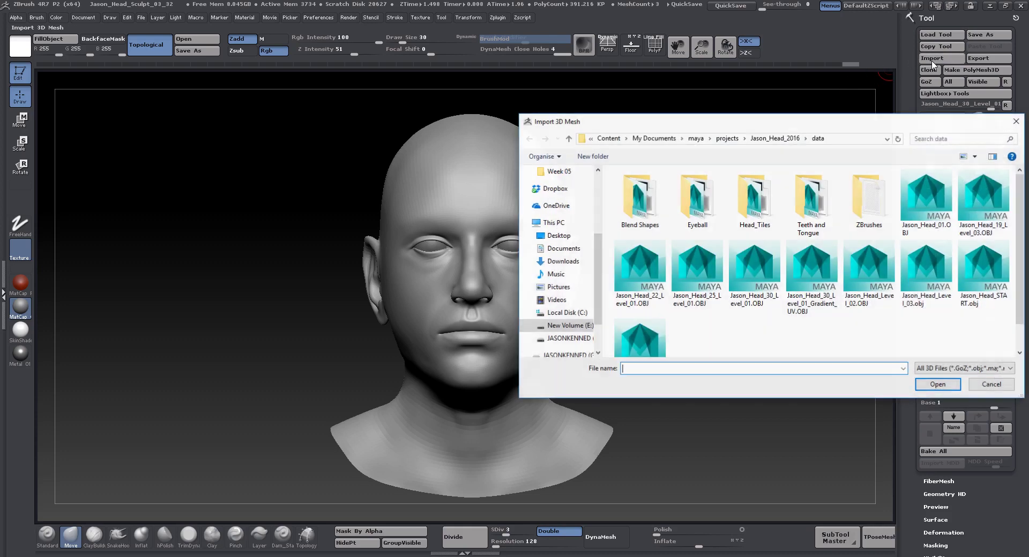
click(1016, 121)
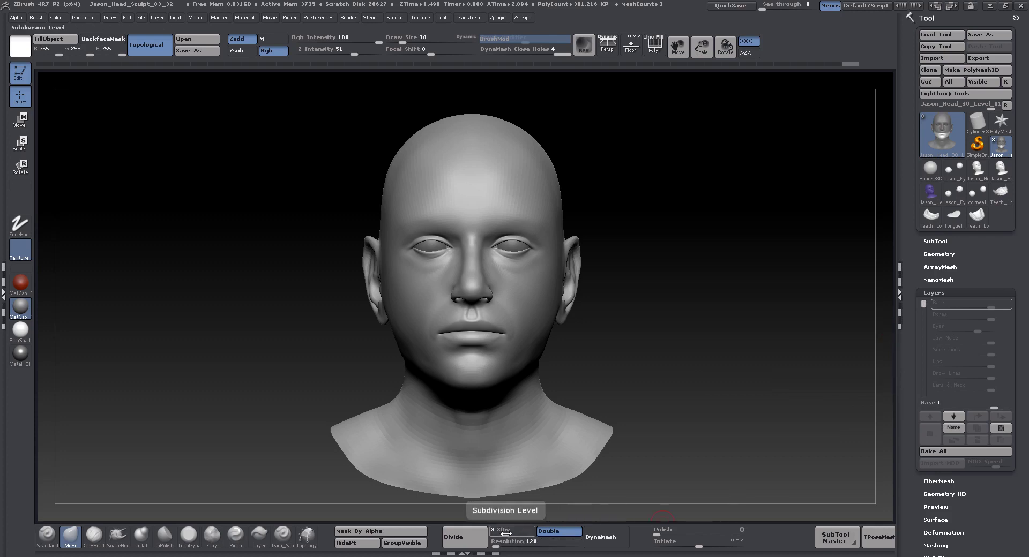
Raise the head to subdivision level 7 and start importing an alpha image
drag(505, 531, 542, 531)
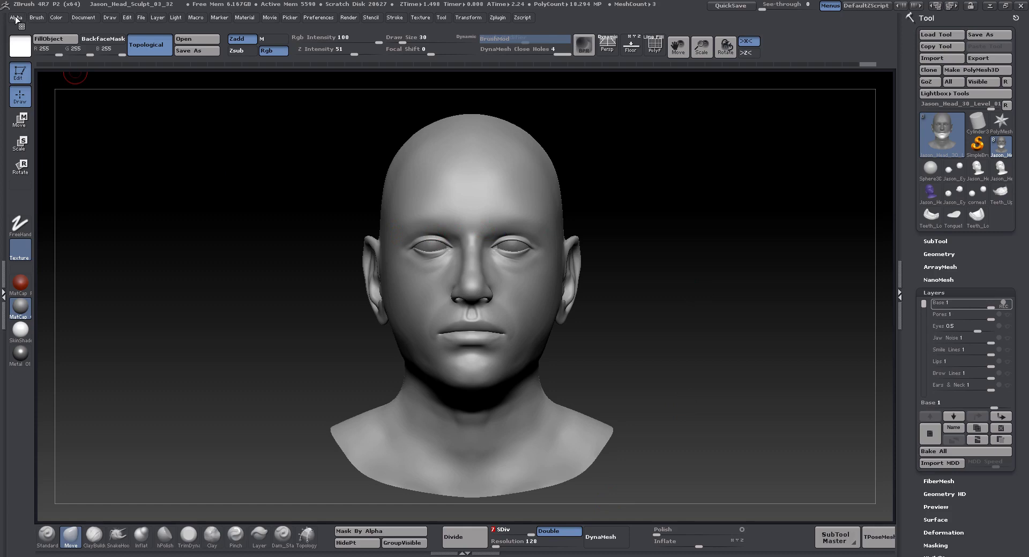
click(15, 19)
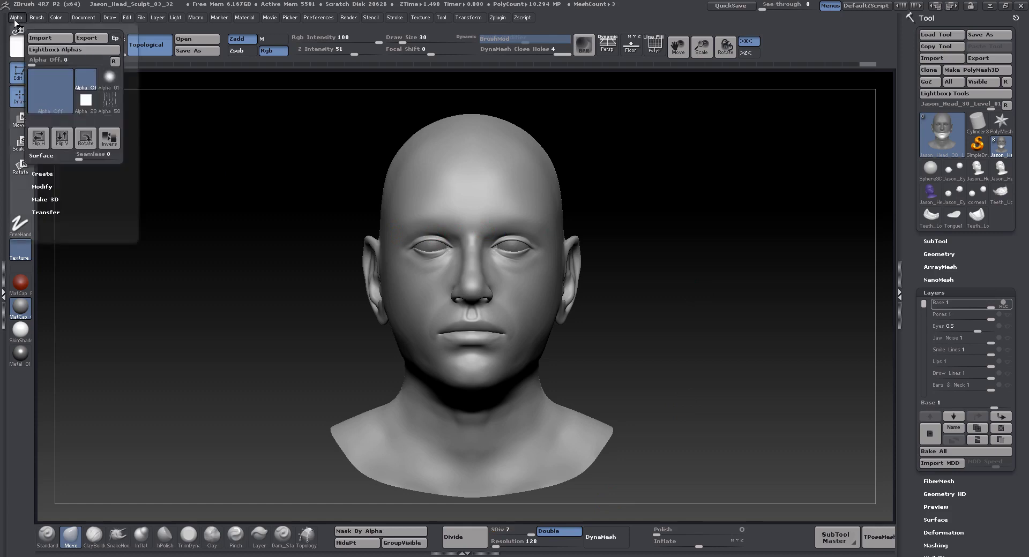
click(60, 37)
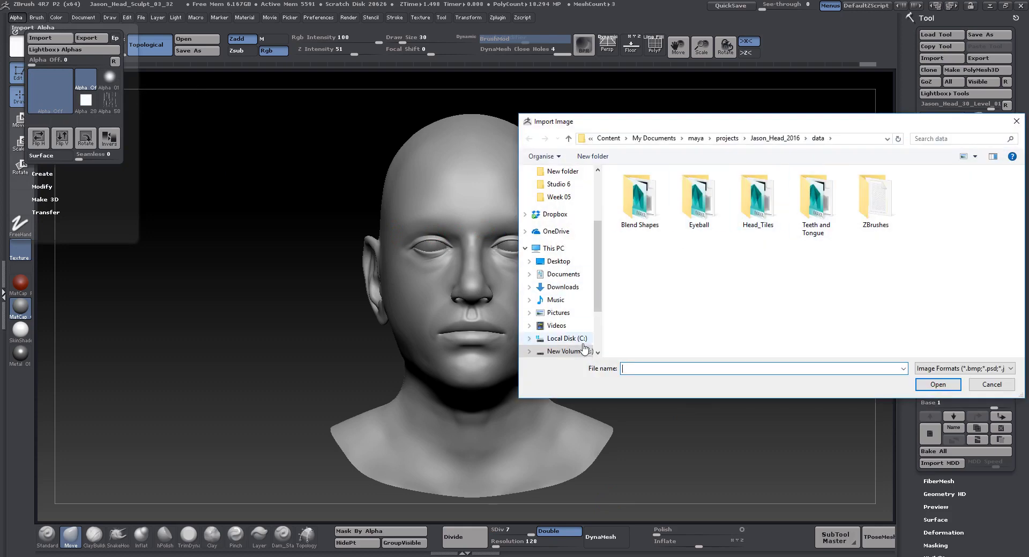
Browse the Import Image dialog to G:/Classes/Mocap 3/2017/Week_04
drag(597, 285, 599, 310)
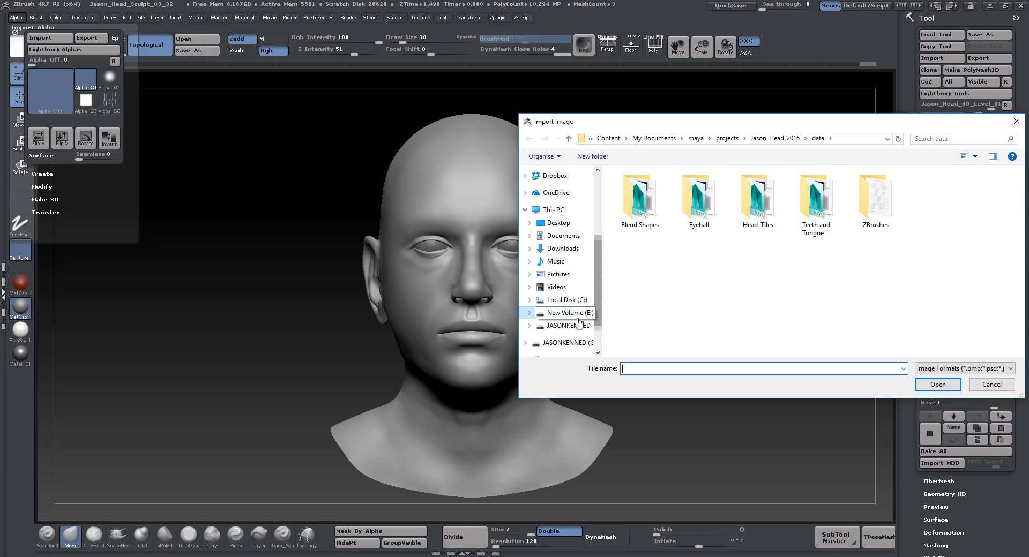
click(573, 338)
double_click(626, 189)
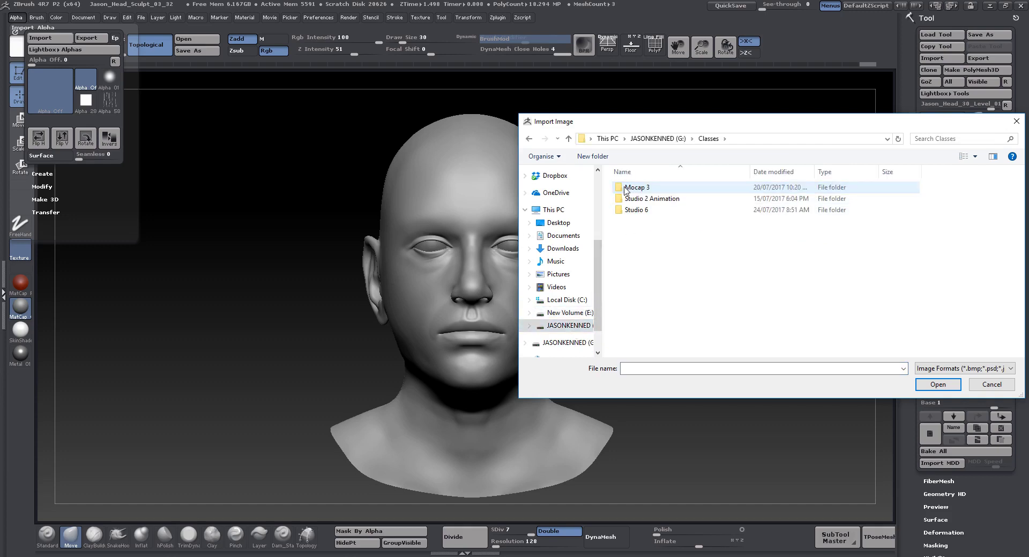
double_click(626, 189)
click(626, 200)
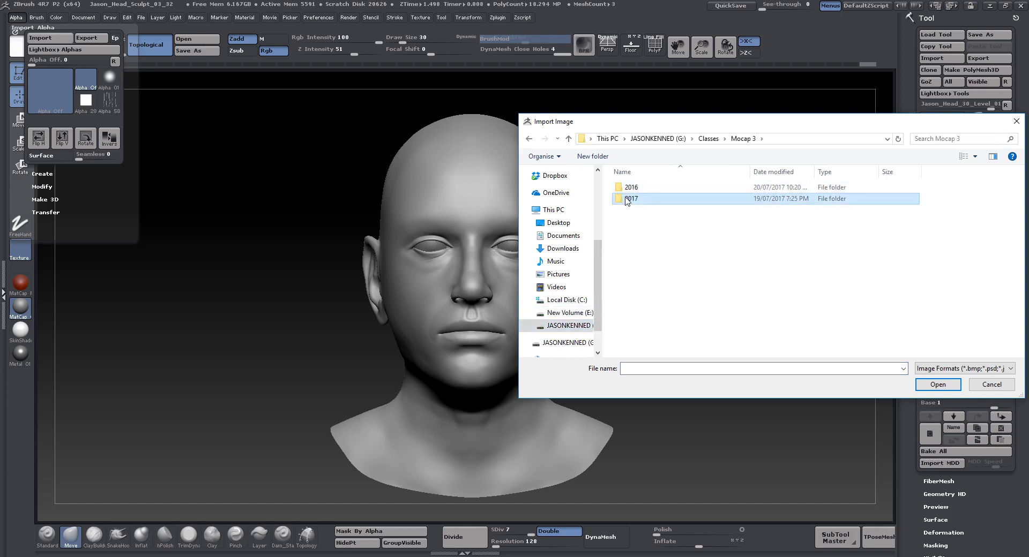
double_click(625, 199)
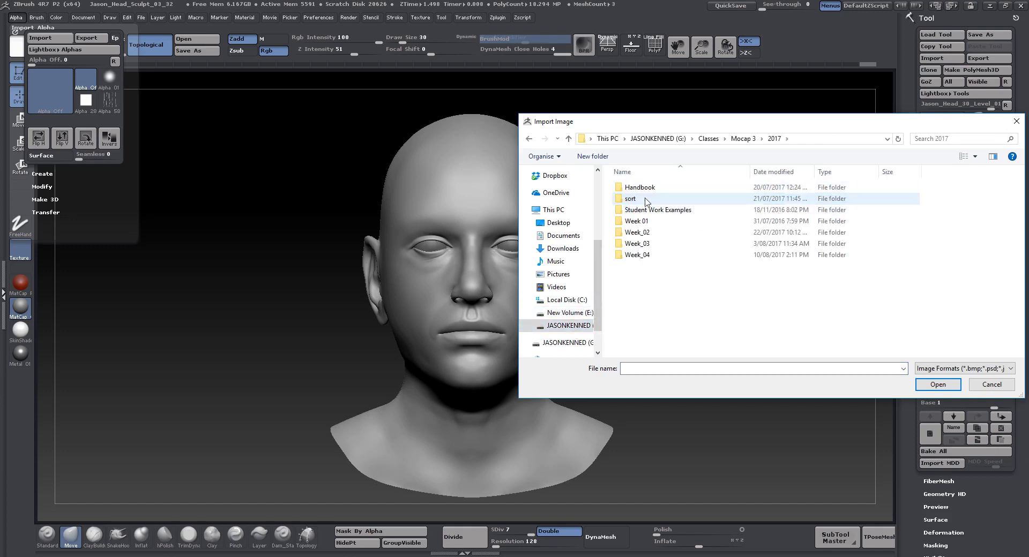
double_click(638, 254)
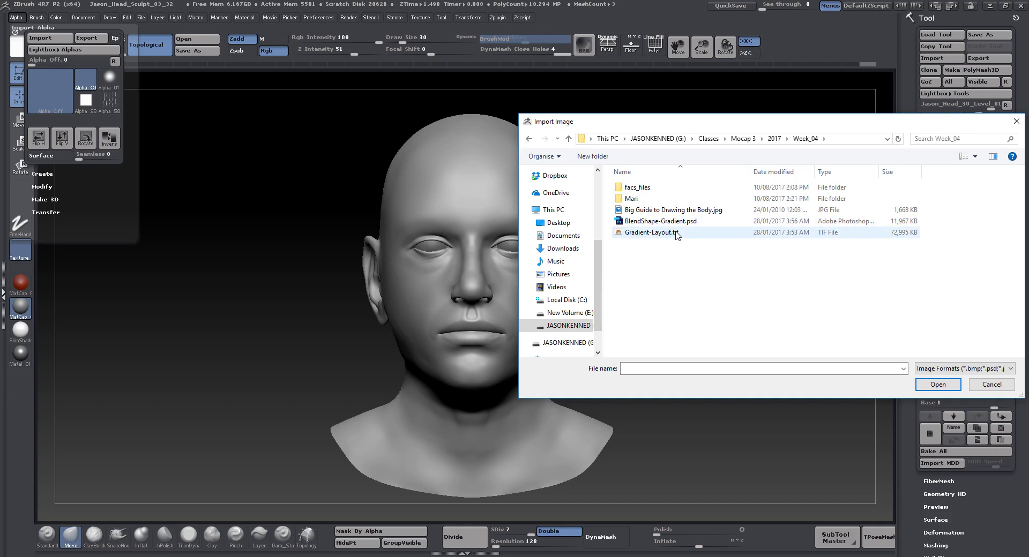
Save the Photoshop gradient as BlendShape-Gradient.jpg in Week_04, accepting the JPEG options
key(alt+Tab)
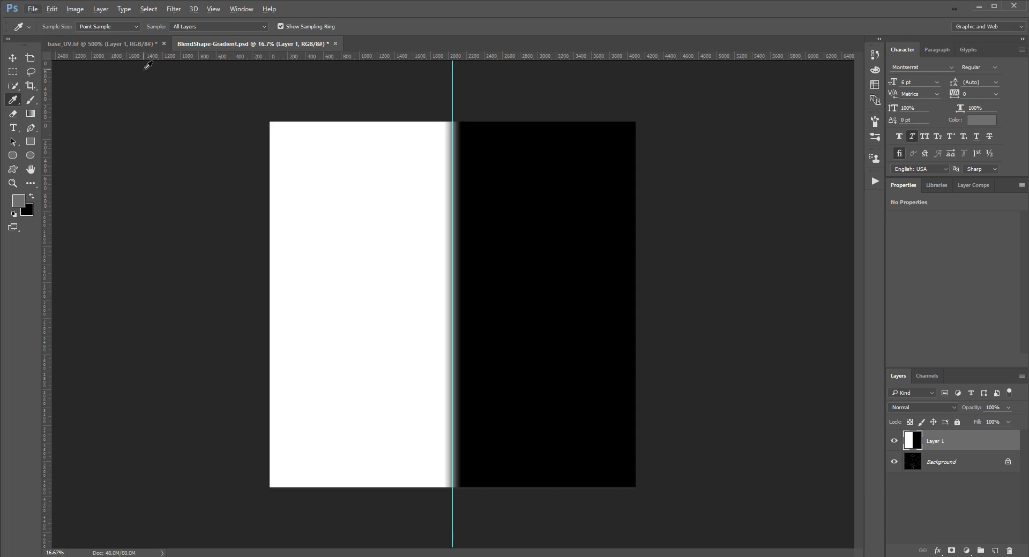
key(ctrl+shift+s)
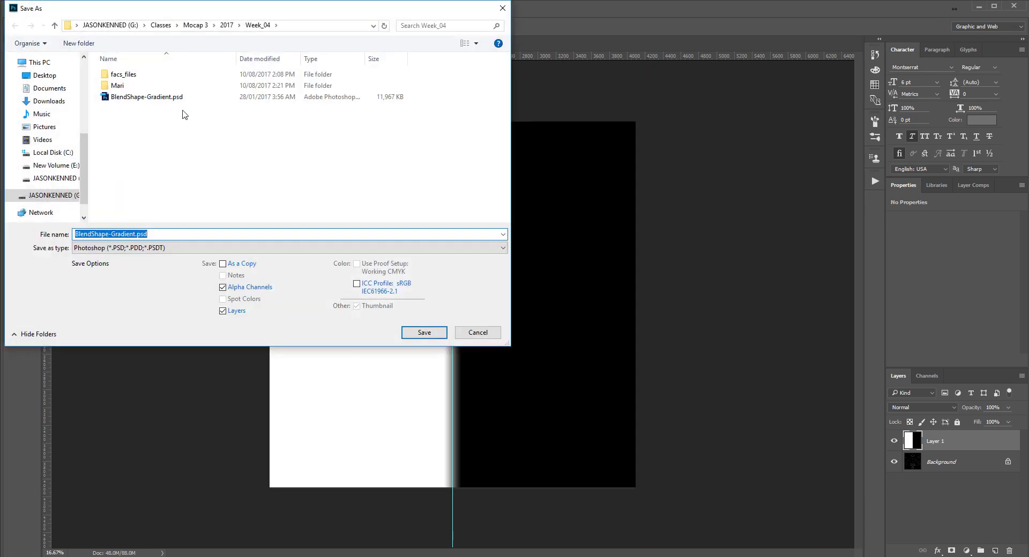
click(146, 248)
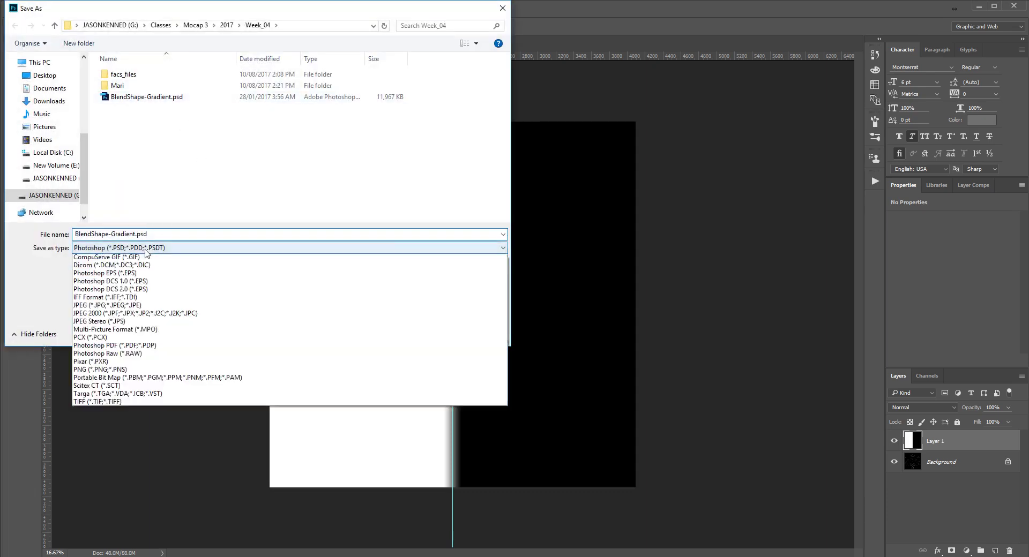
click(107, 330)
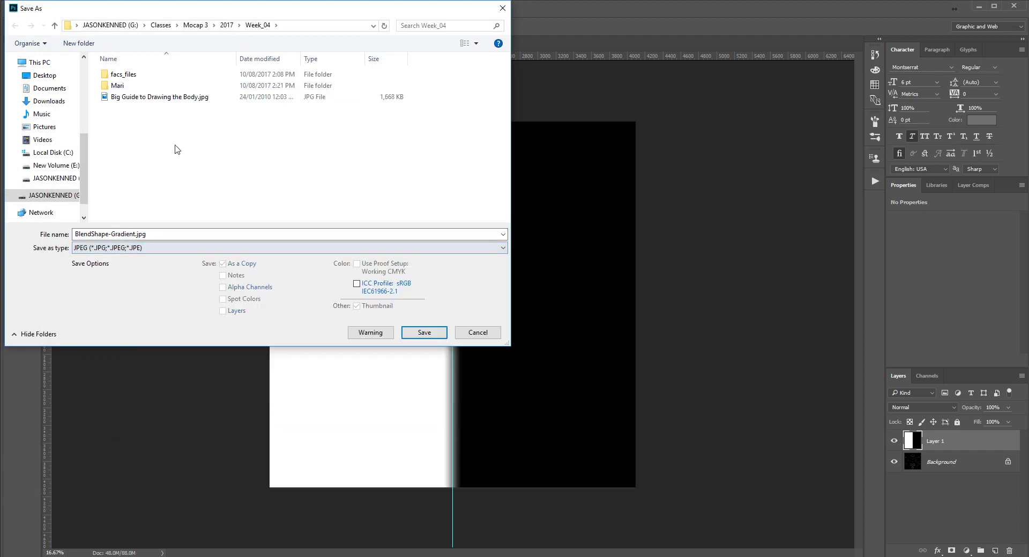
click(416, 333)
key(alt+Tab)
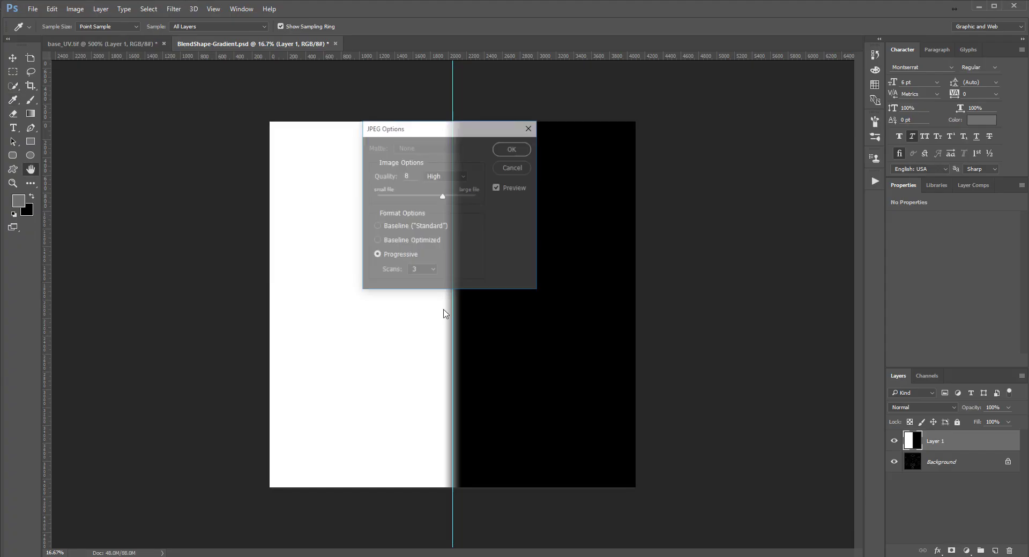
click(515, 150)
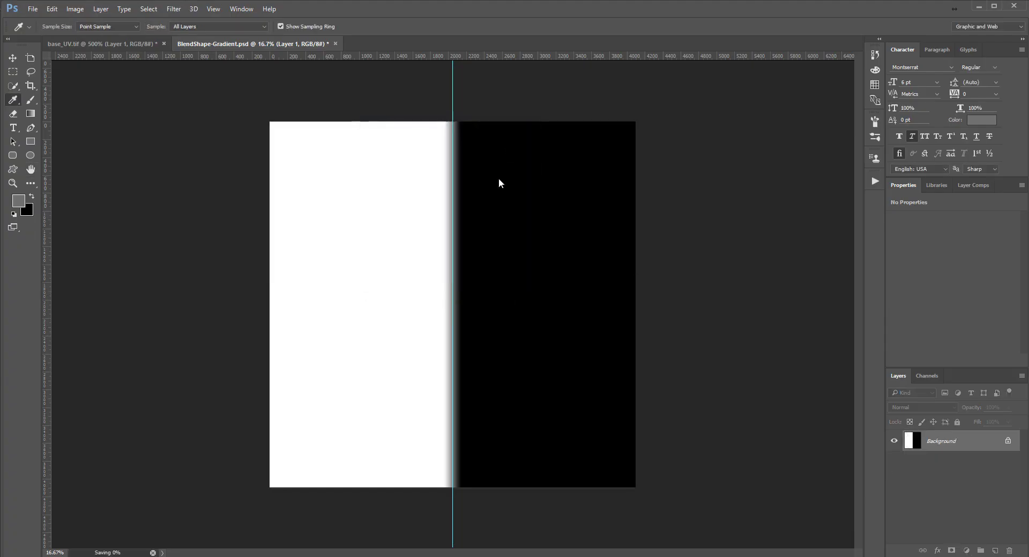
key(alt+Tab)
Import BlendShape-Gradient.jpg and confirm it is the current 4096 × 4096 alpha
click(403, 192)
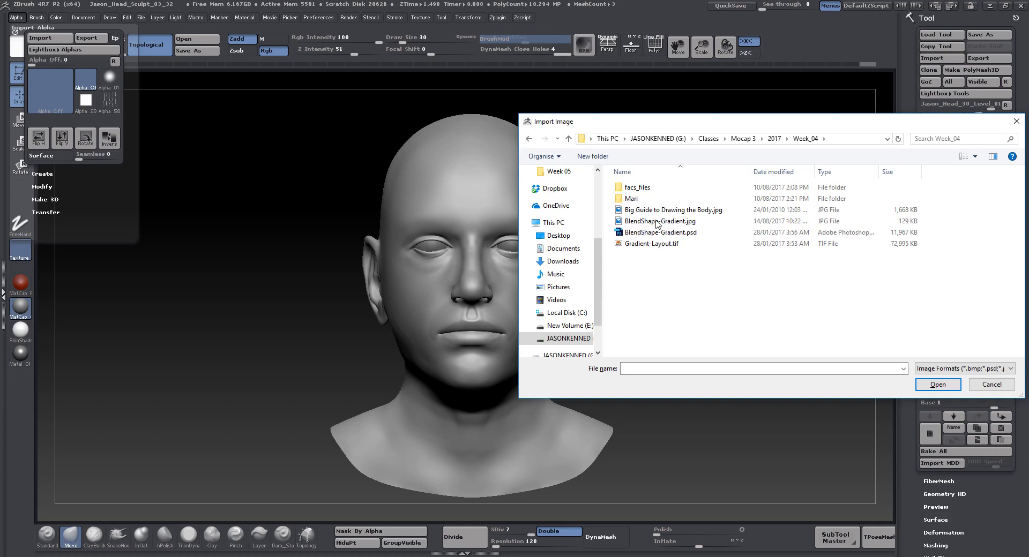
double_click(658, 223)
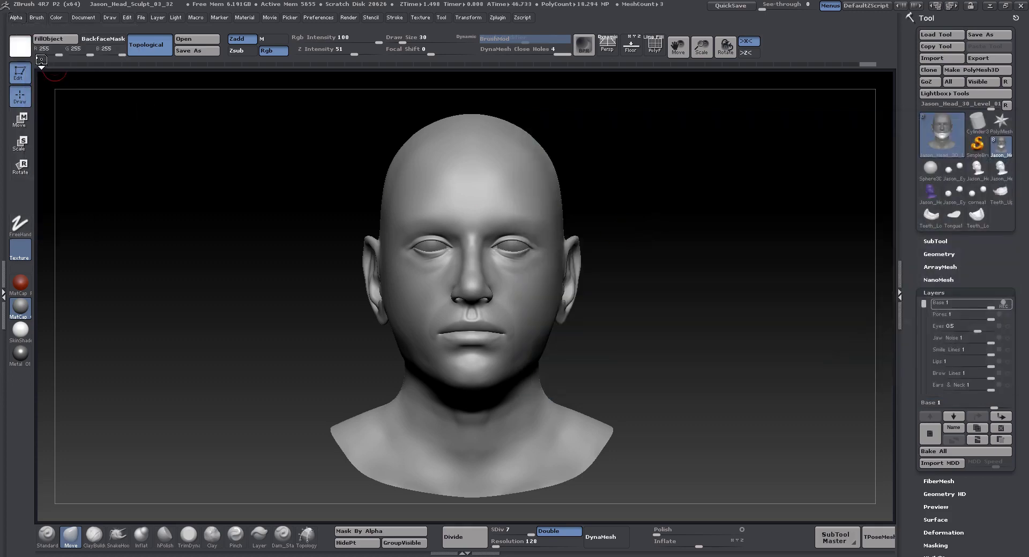
click(21, 18)
mouse_move(43, 103)
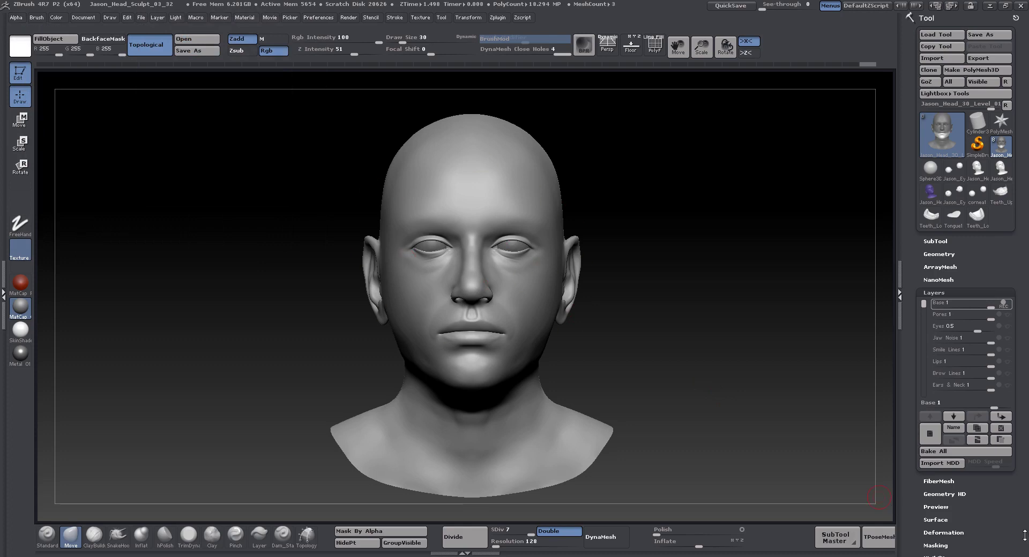
Apply Tool > Masking > Mask By Alpha with the BlendShape-Gradient alpha, then recheck the alpha
drag(1012, 533, 980, 446)
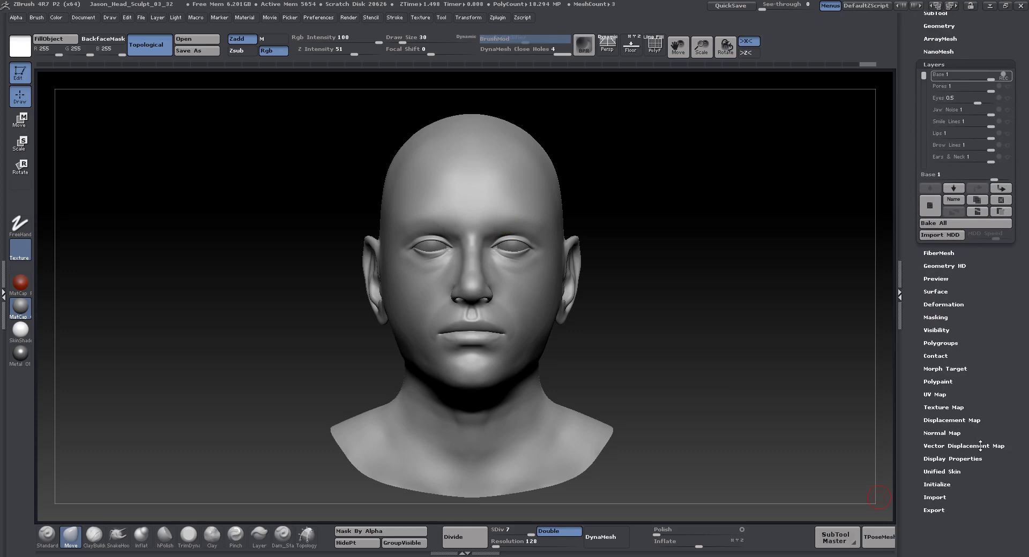
click(935, 318)
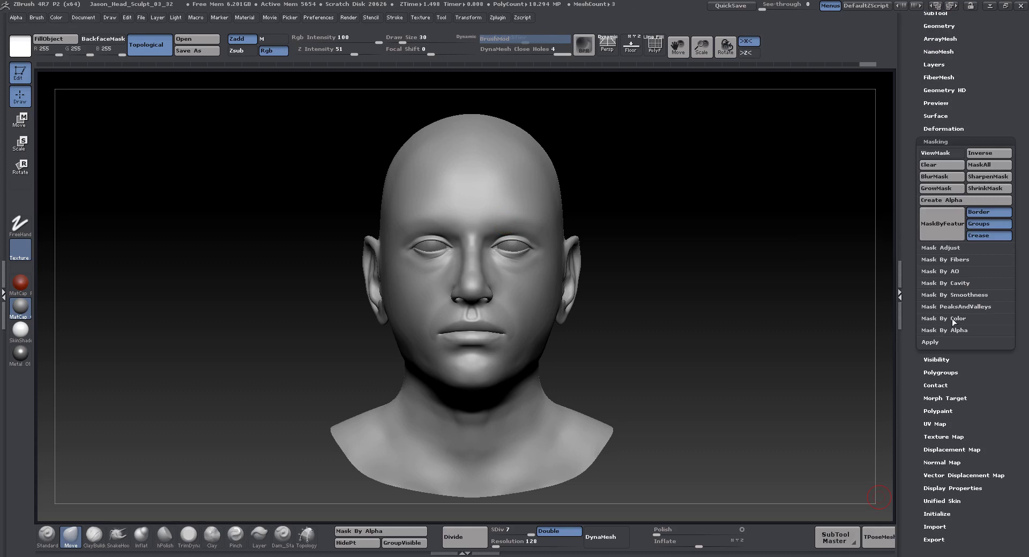
click(953, 330)
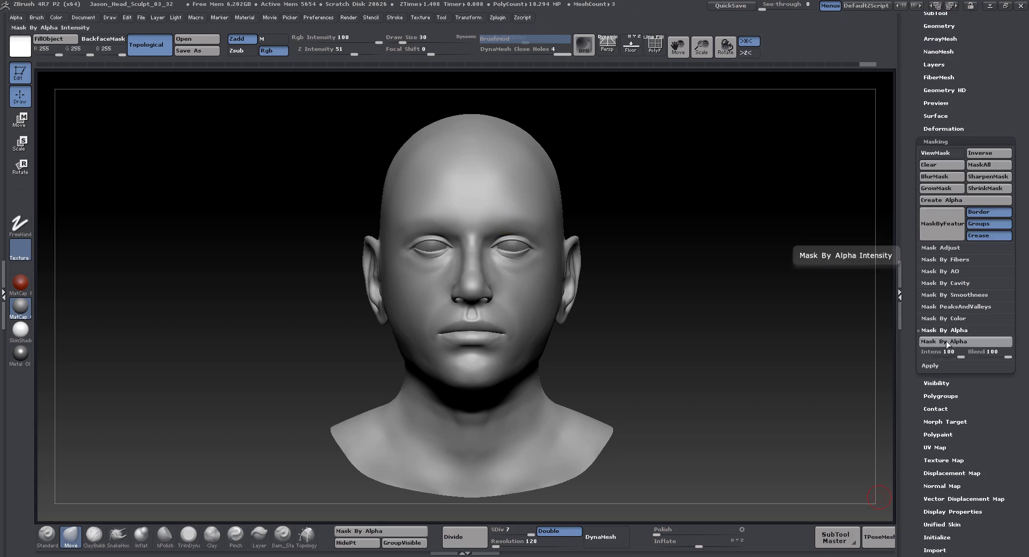
click(946, 341)
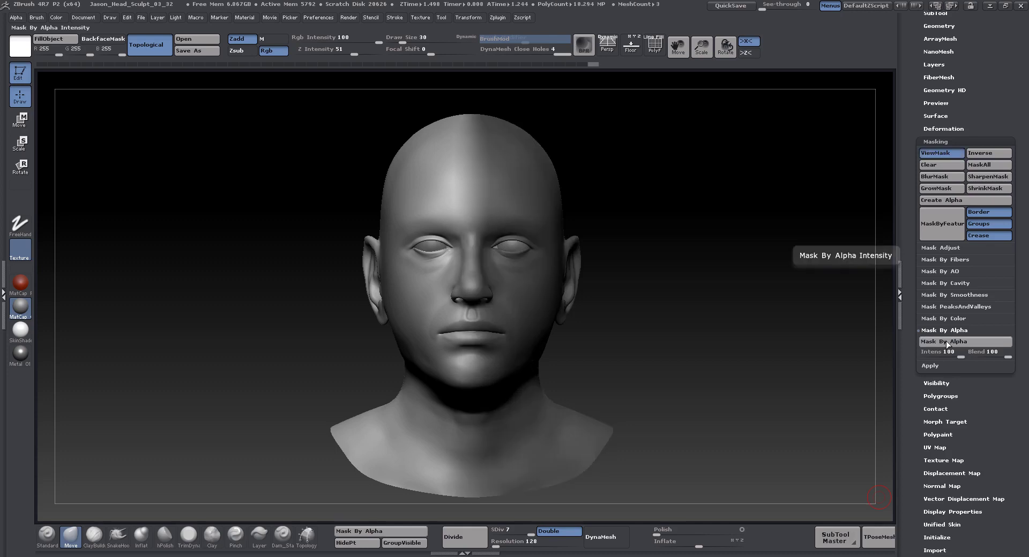
click(16, 19)
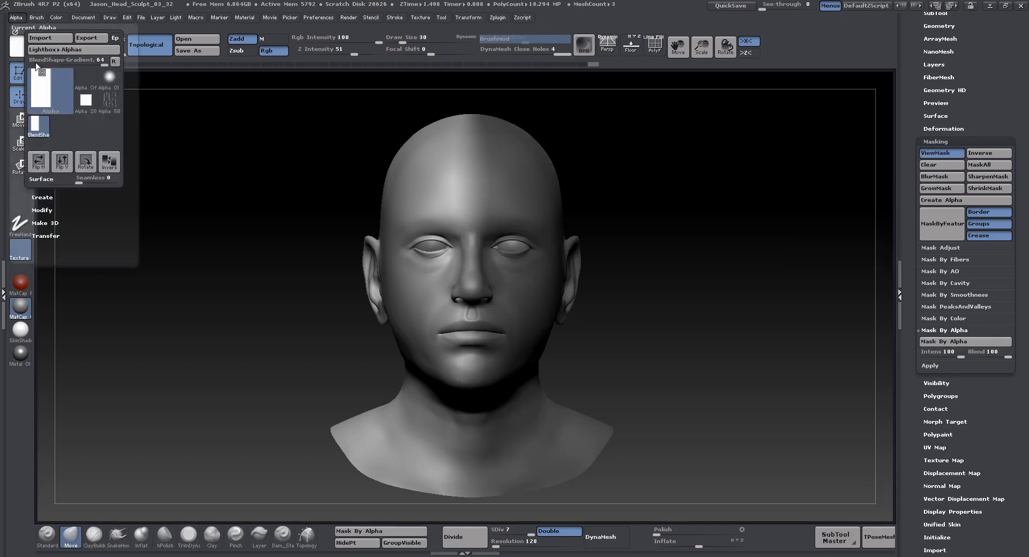
mouse_move(51, 93)
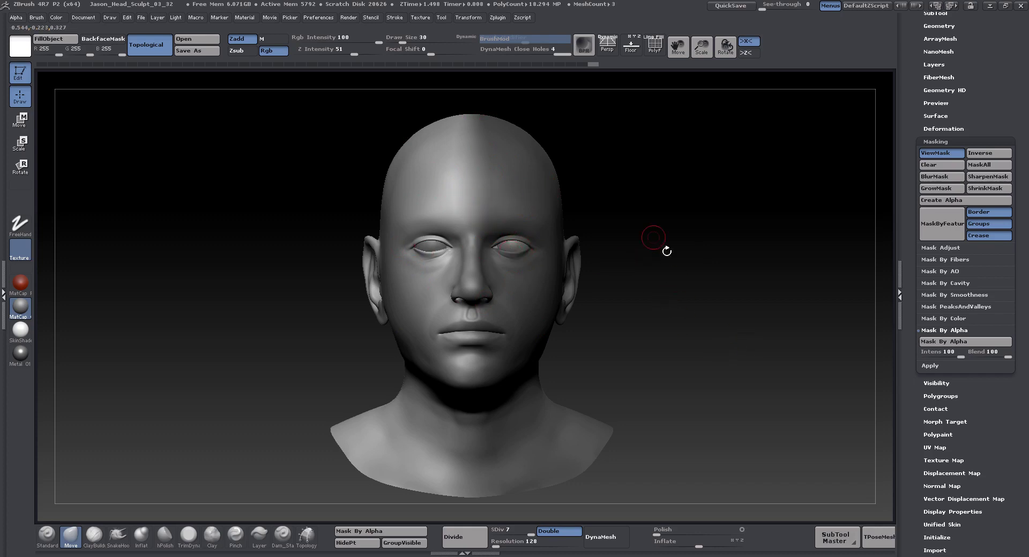
Clear the head's mask and step it down from subdivision level 7 to level 3
key(ctrl)
key(ctrl)
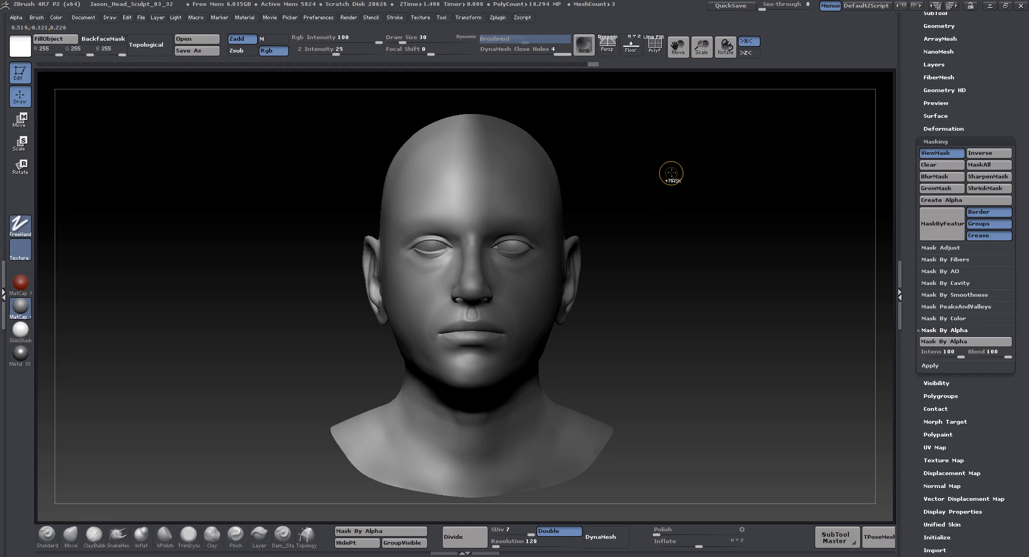
ctrl+drag(670, 172, 684, 186)
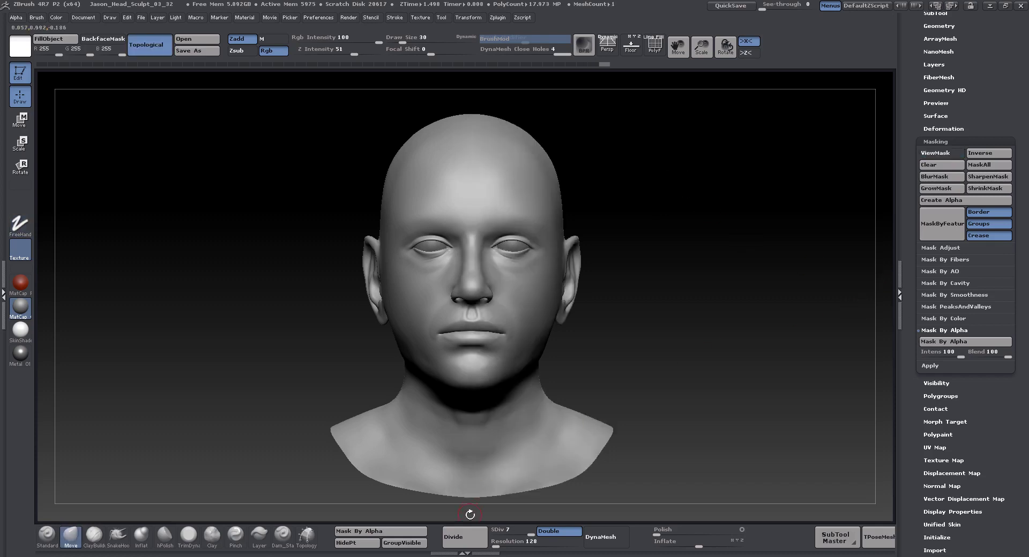
click(514, 534)
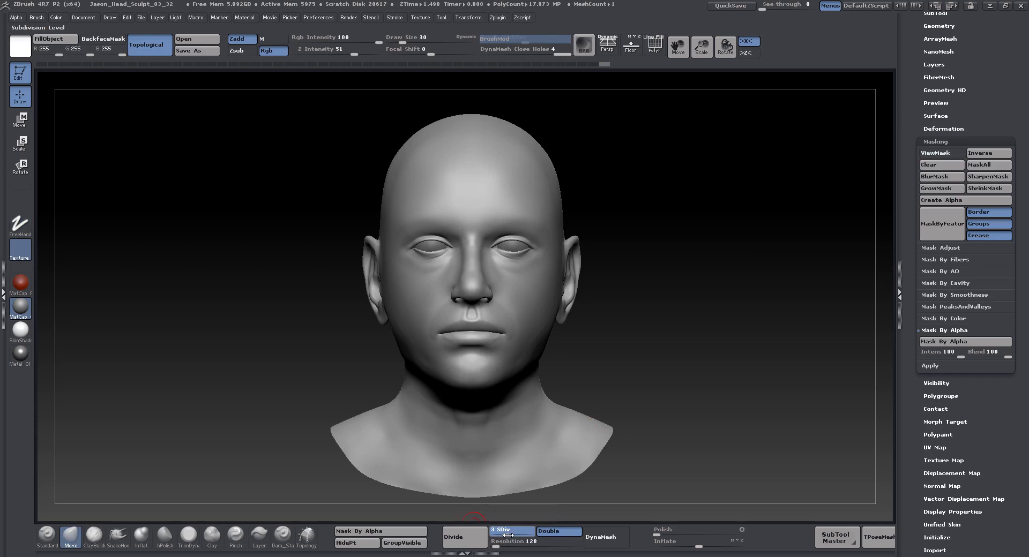
drag(531, 527, 532, 528)
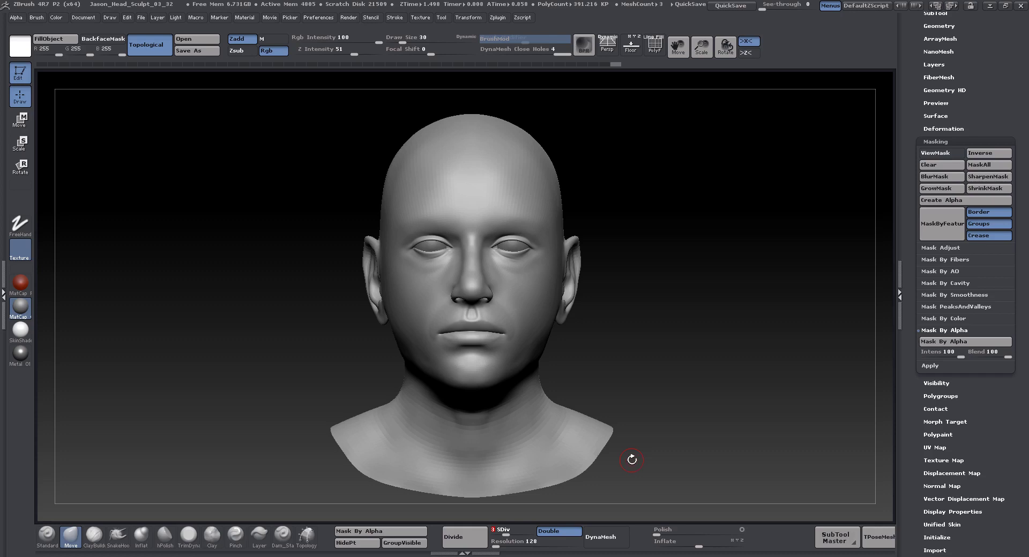
Delete the old morph target and store the head's current neutral shape as the new one
click(941, 141)
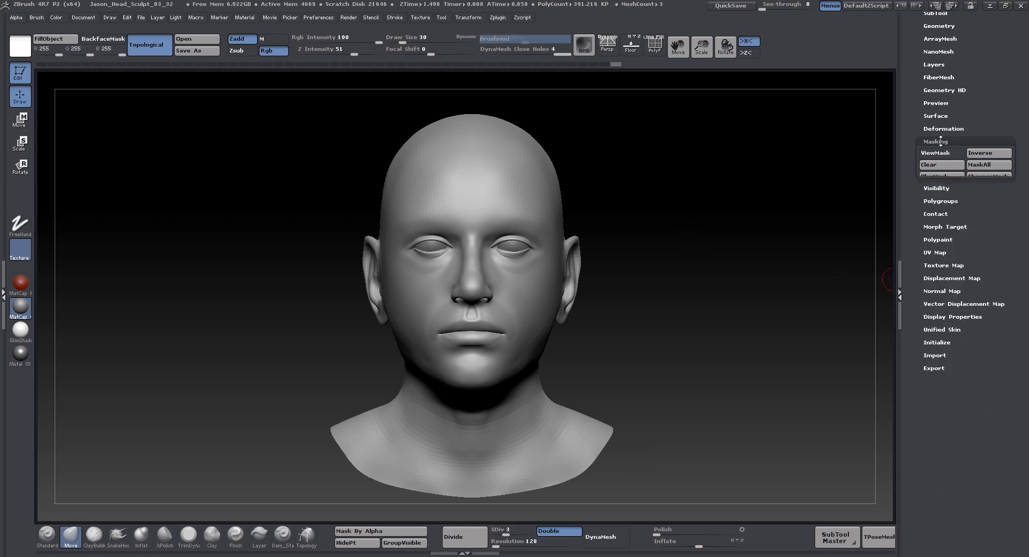
scroll(959, 166, up, 3)
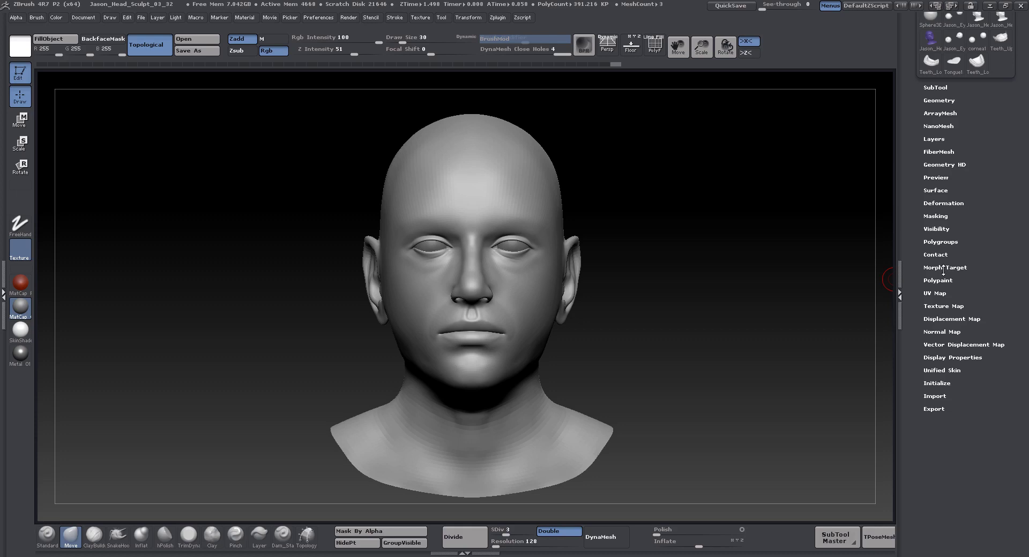
click(943, 268)
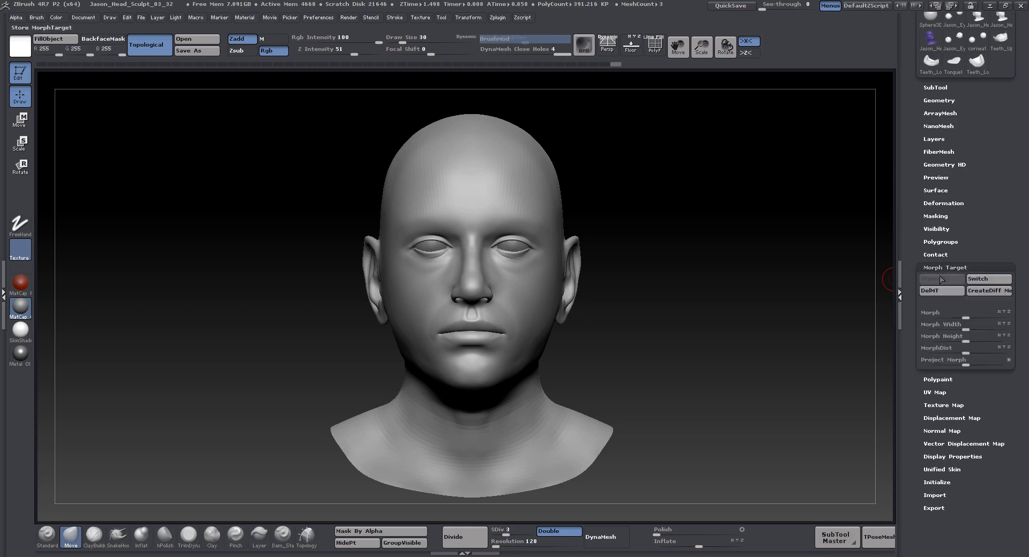
click(930, 291)
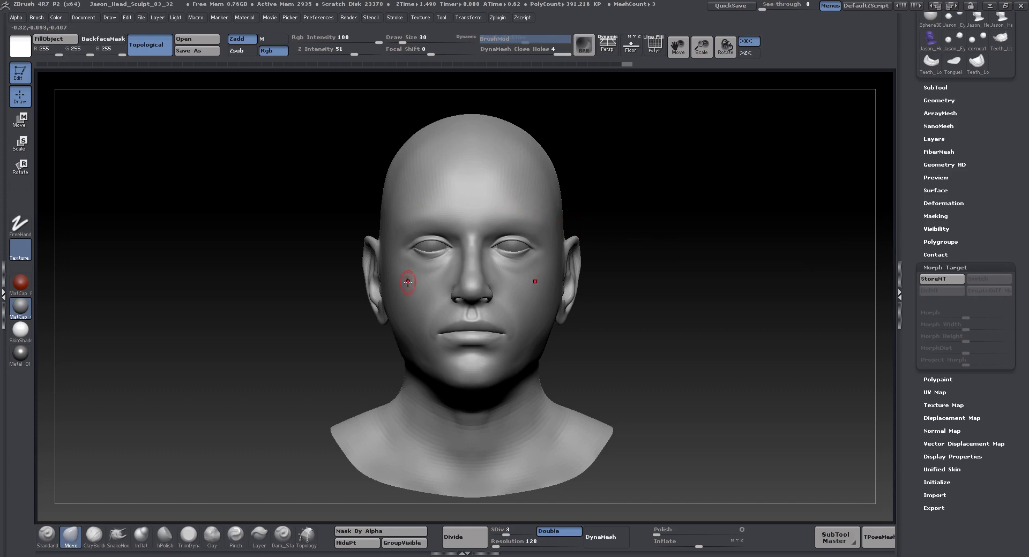
click(953, 280)
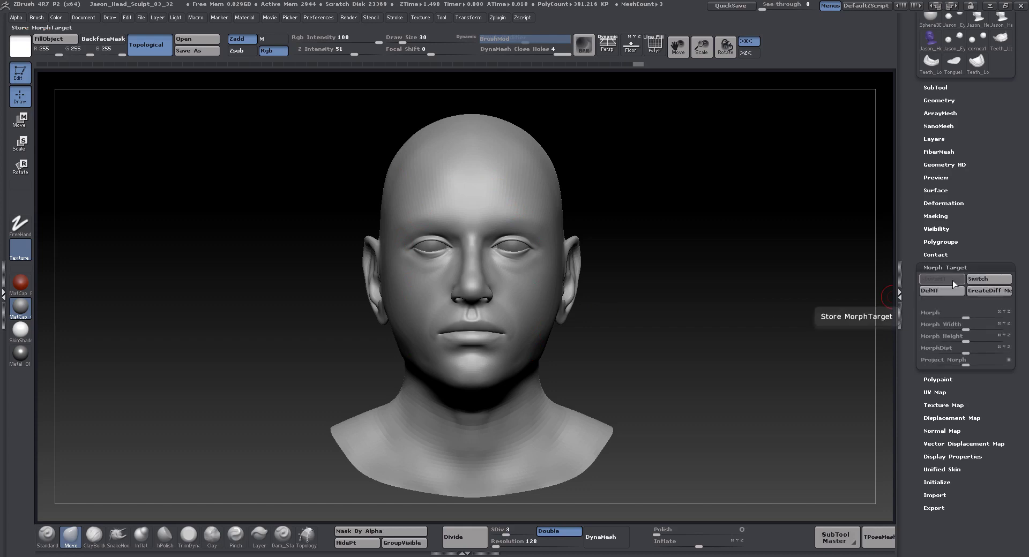
Show the sculpt layers list and raise the head to subdivision level 7
click(934, 139)
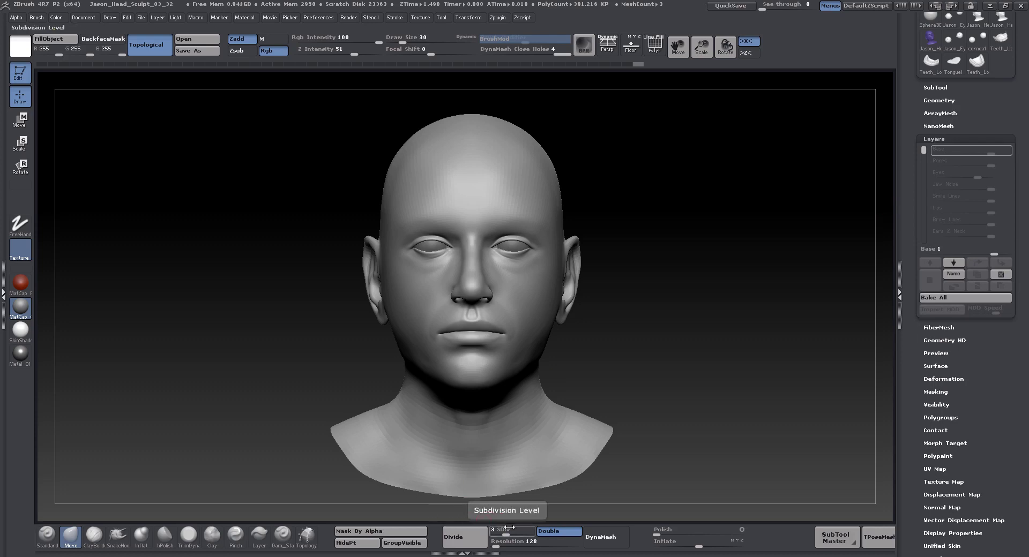
drag(508, 527, 519, 526)
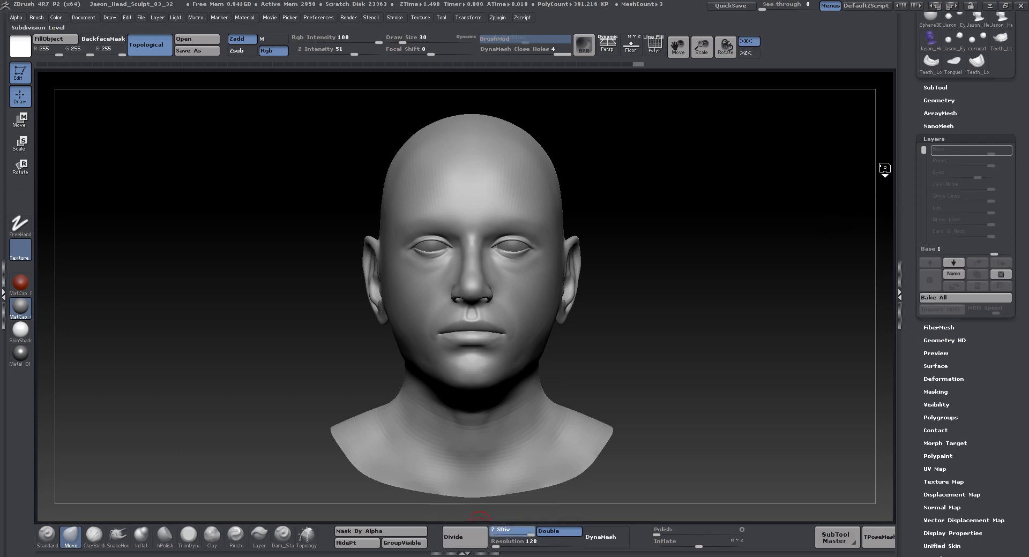
drag(924, 154, 921, 196)
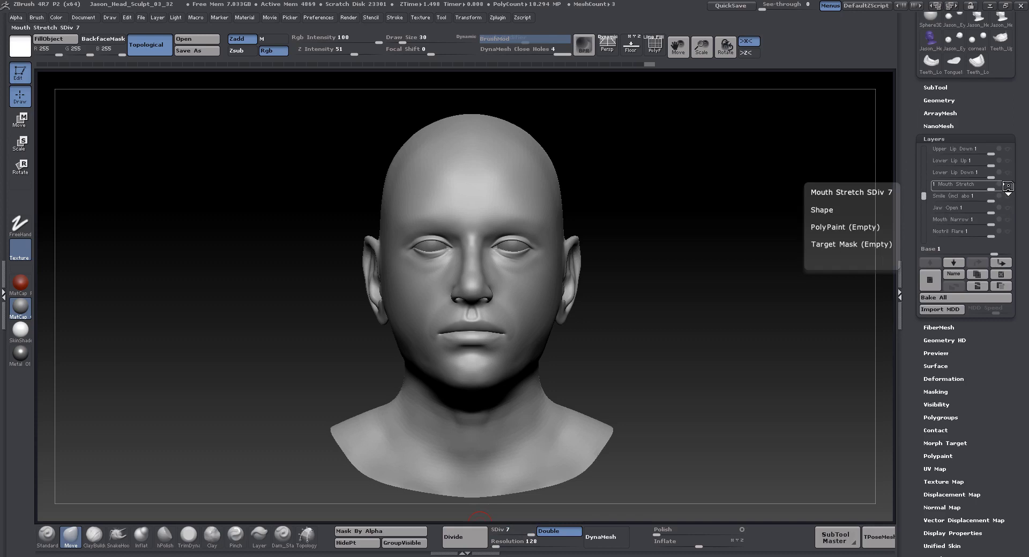
Enable and record the Mouth Stretch layer, then drop the head back to subdivision level 3
click(1007, 185)
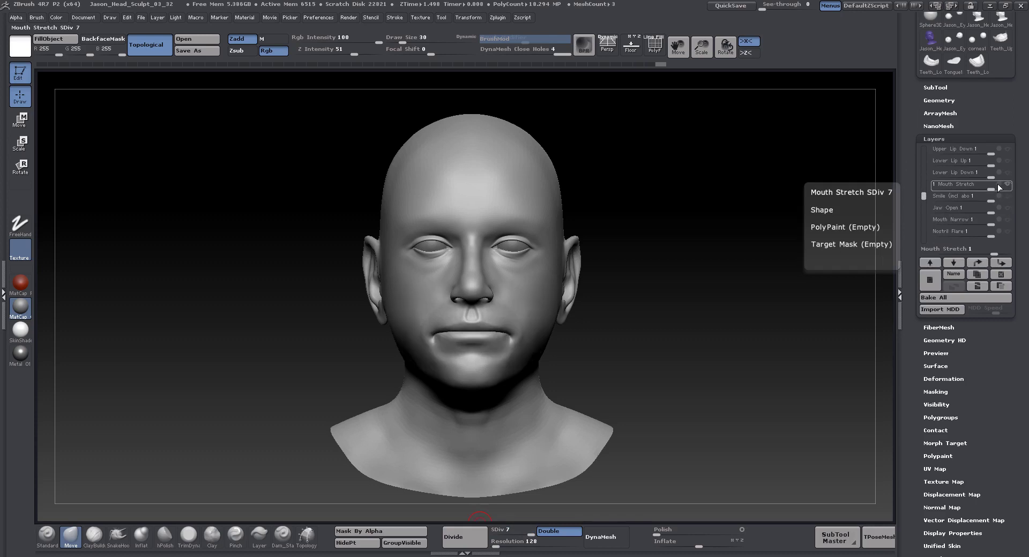
click(997, 184)
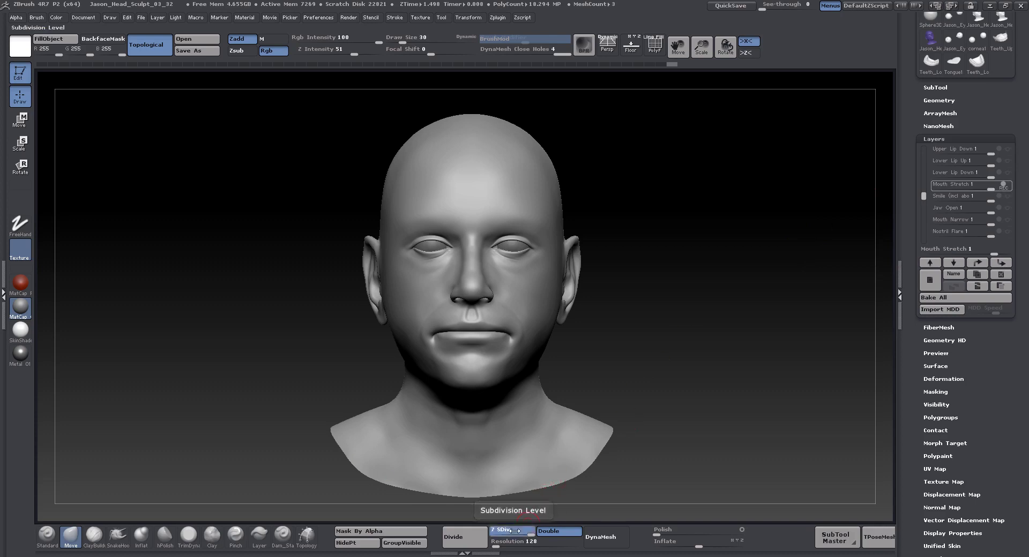
drag(514, 530, 507, 530)
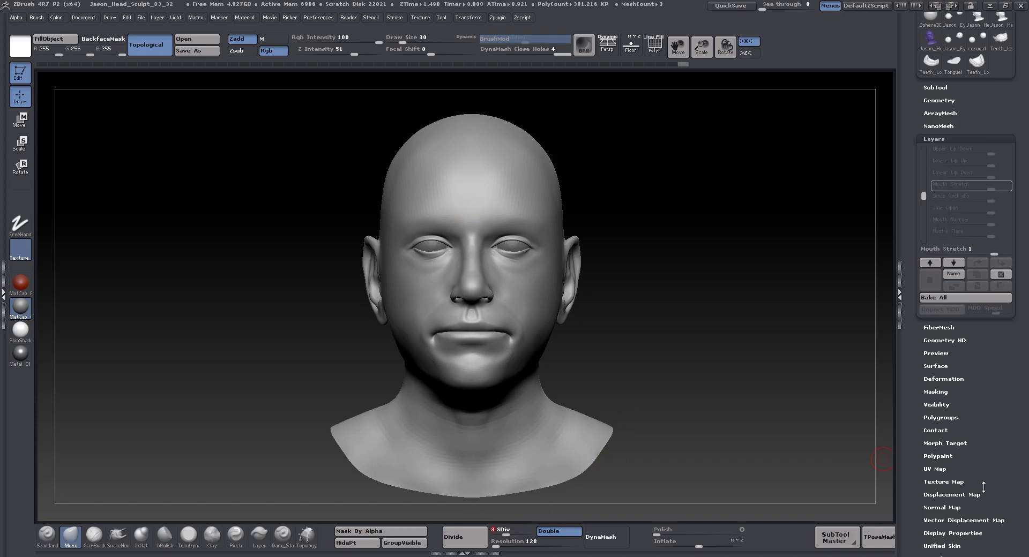
drag(1011, 459, 962, 258)
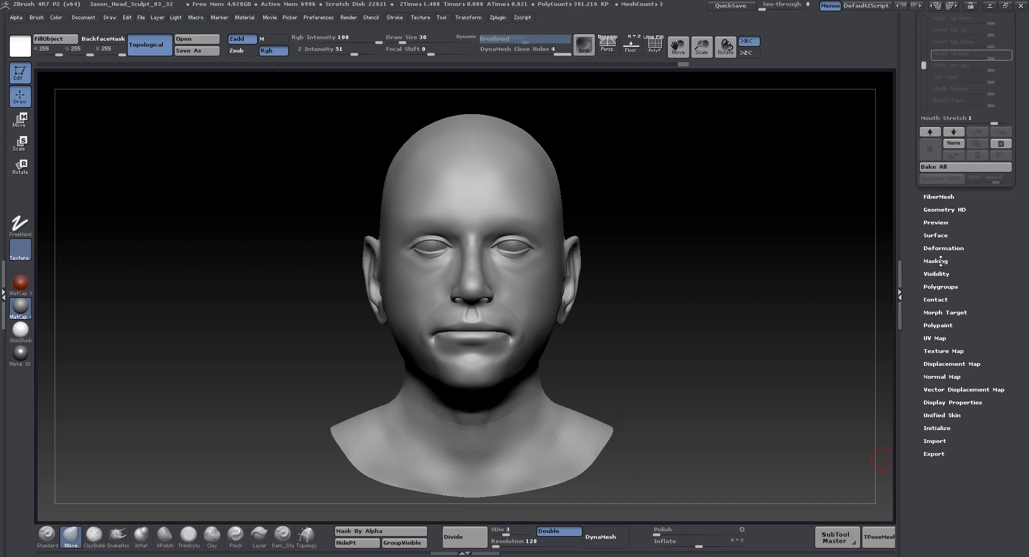
Mask half of the head down its centre using Mask By Alpha with the gradient alpha
click(941, 261)
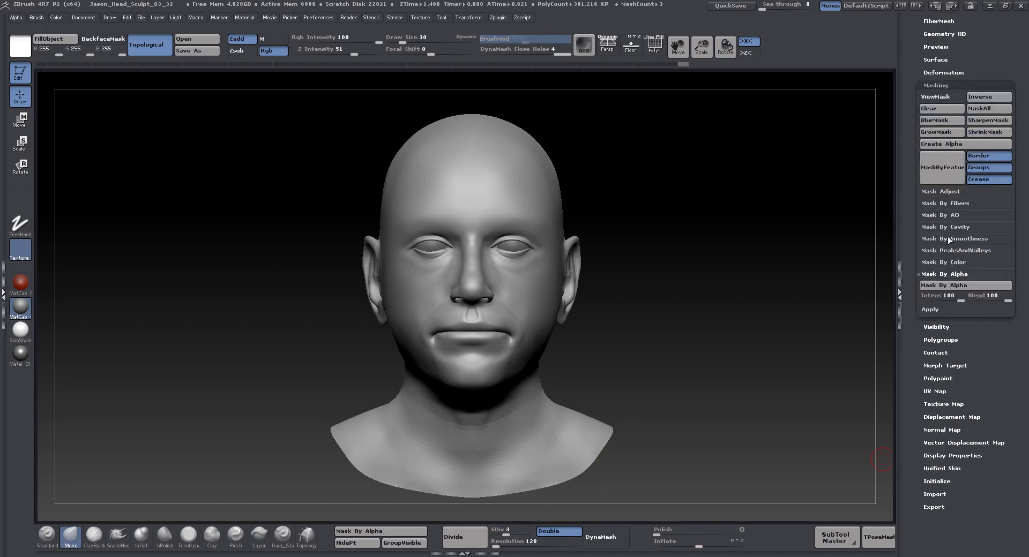
click(943, 286)
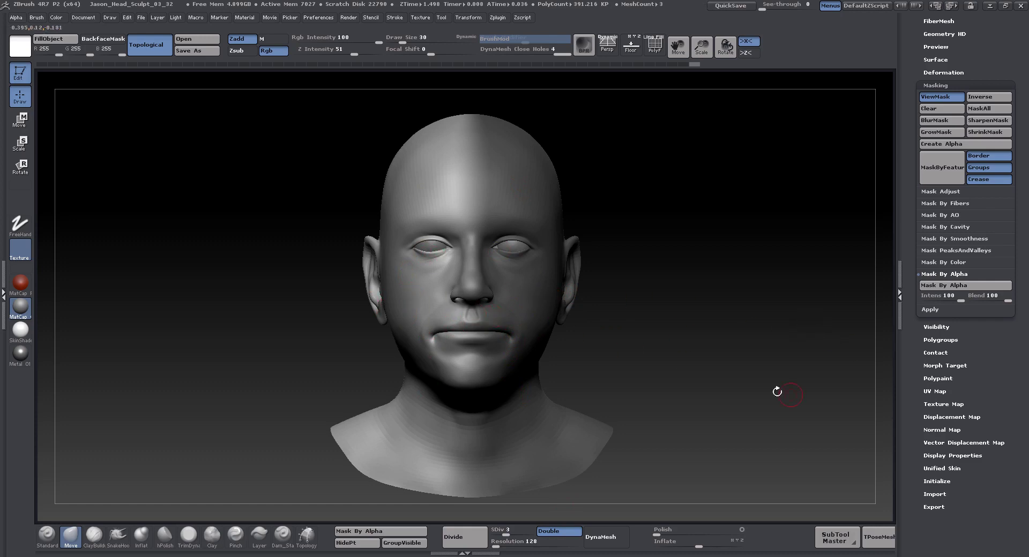
Set the Morph Target blend to 0 on the unmasked half, clear the mask, and reframe the head
click(933, 365)
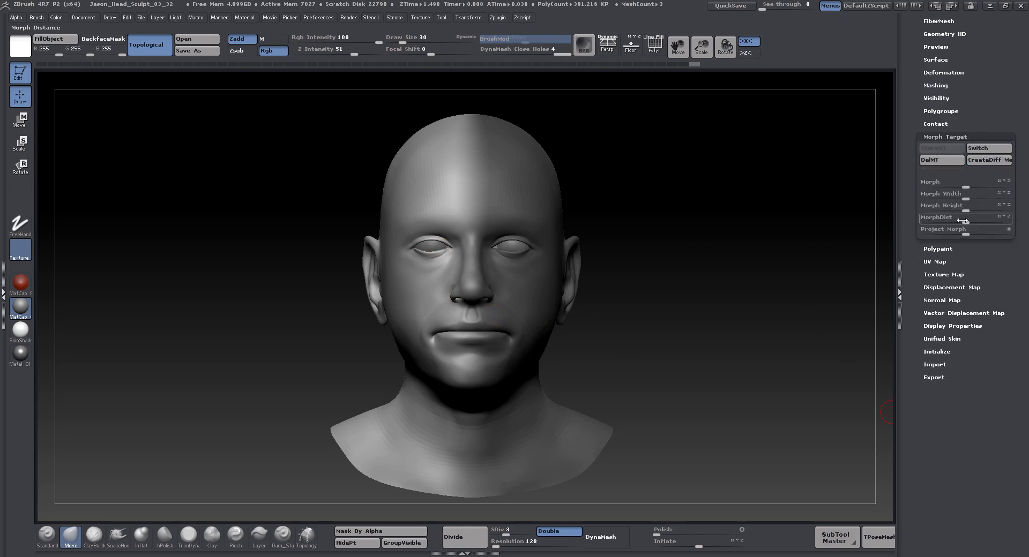
click(966, 185)
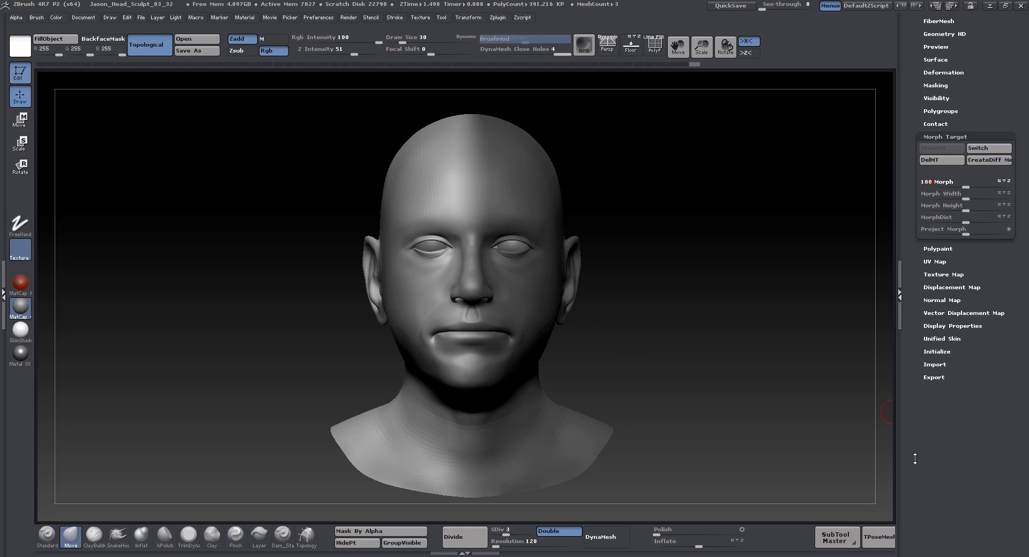
key(ctrl+z)
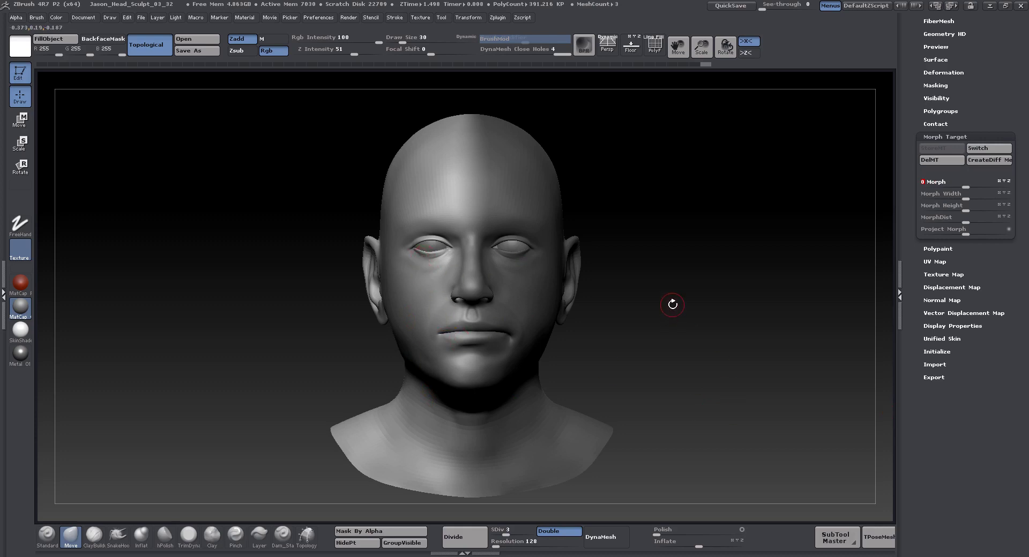
key(ctrl+z)
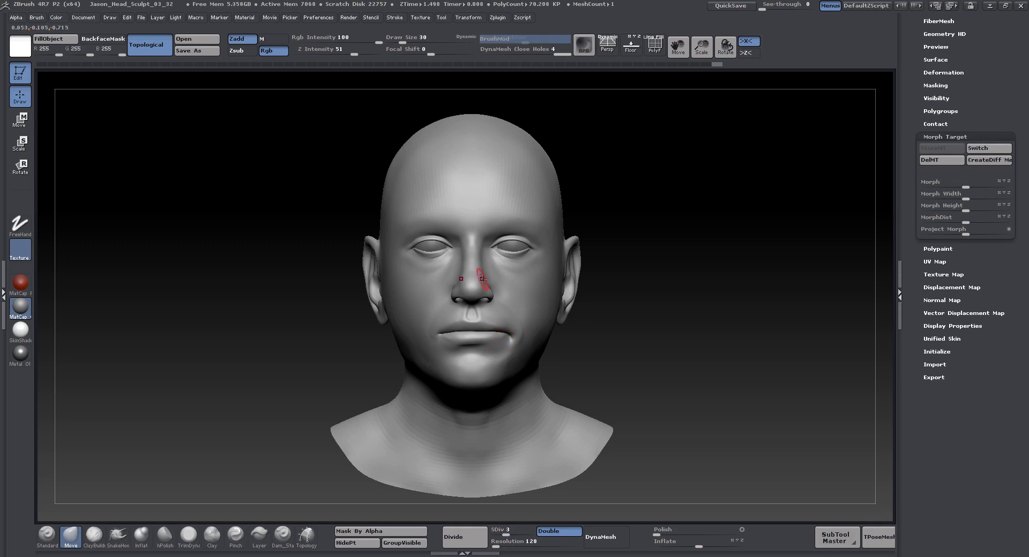
alt+drag(677, 390, 618, 402)
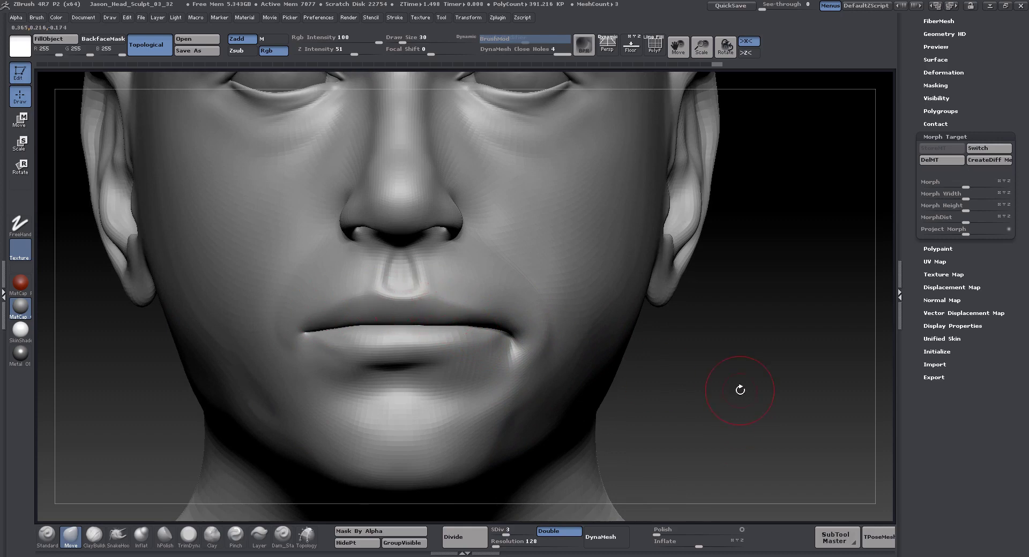
key(f)
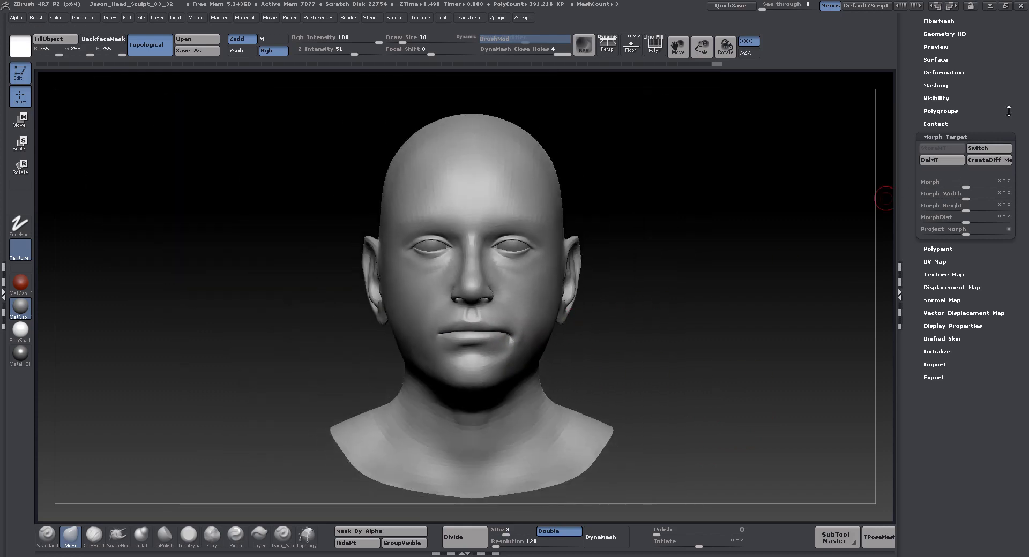
drag(1008, 111, 1008, 395)
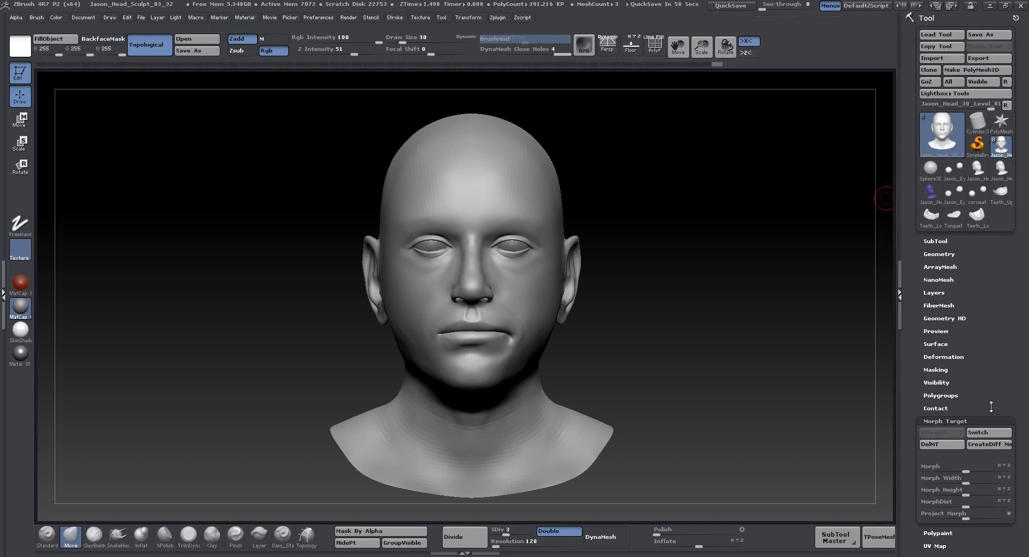
Mask the opposite half of the head with a masking brush
key(b)
key(s)
key(t)
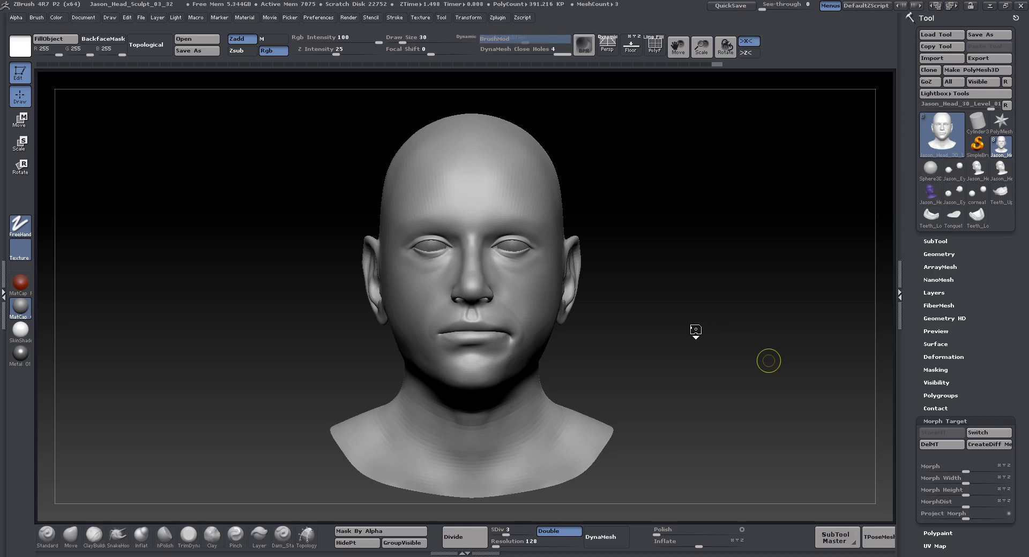
ctrl+click(681, 120)
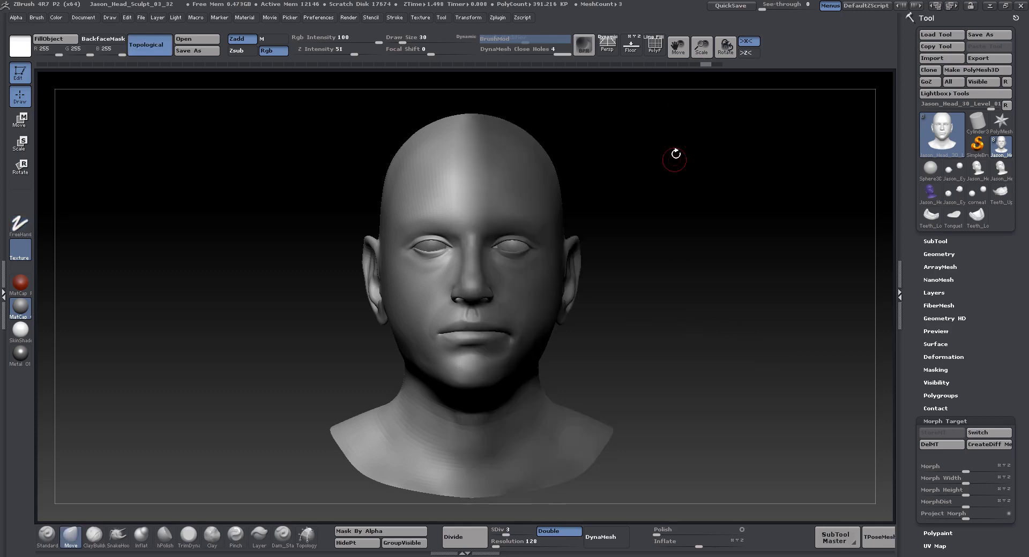
key(ctrl+z)
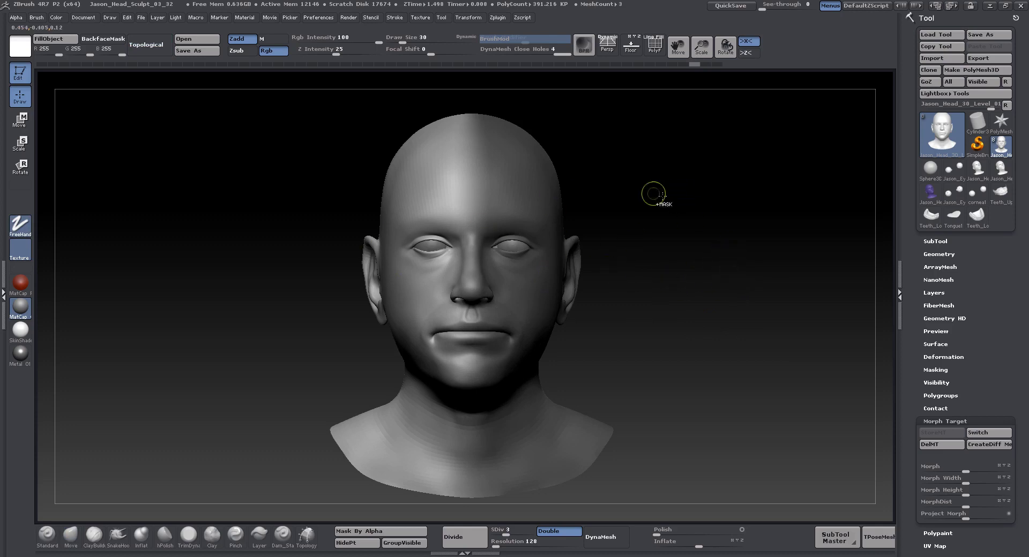
Return to the previous sculpting brush and blend the unmasked half back to the stored morph
key(b)
key(m)
key(v)
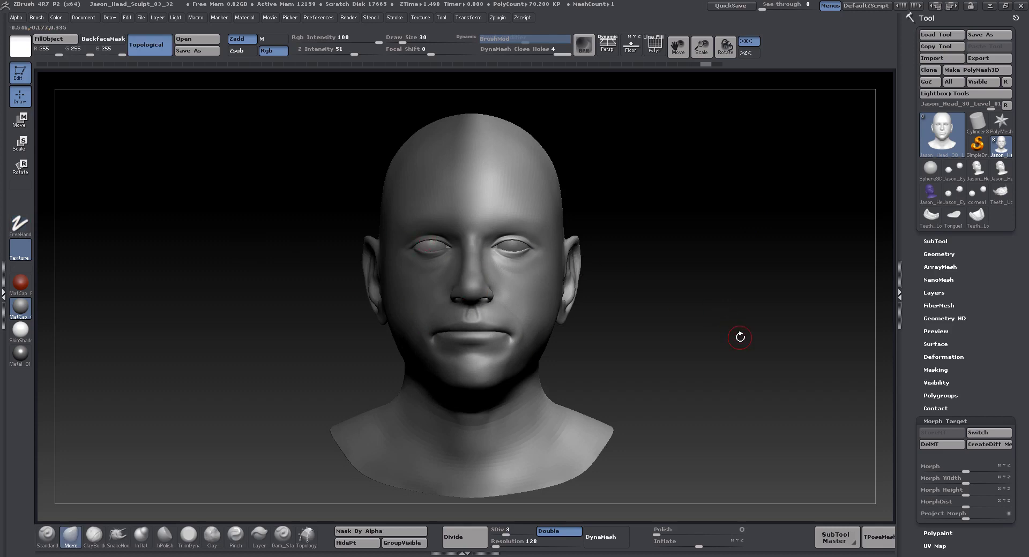
alt+drag(739, 338, 752, 294)
scroll(930, 454, down, 3)
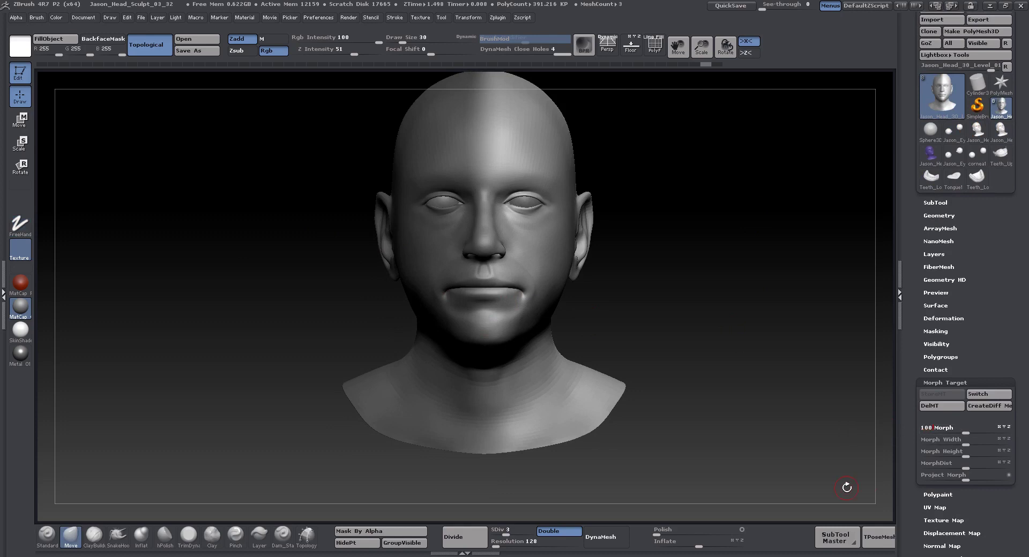
click(943, 428)
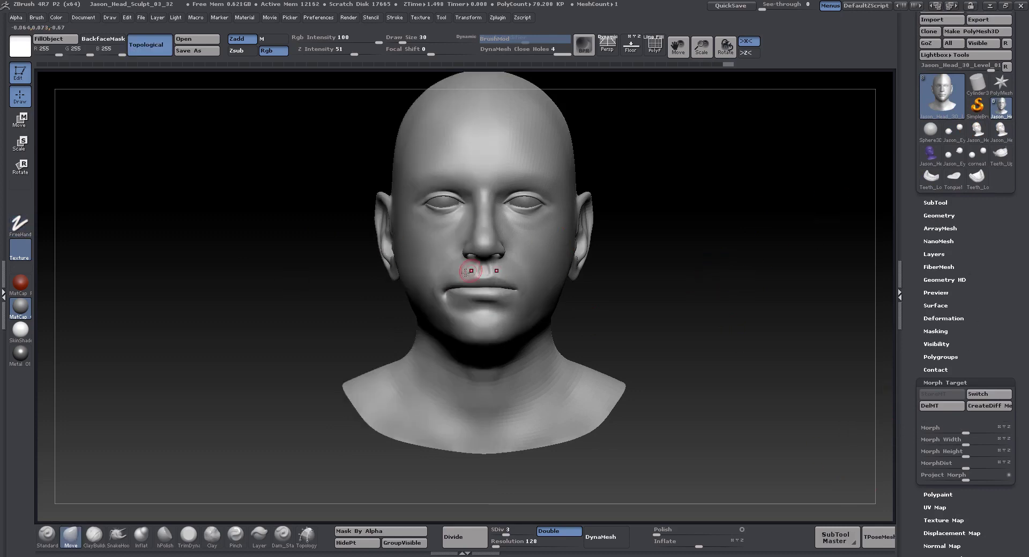
alt+drag(740, 255, 728, 298)
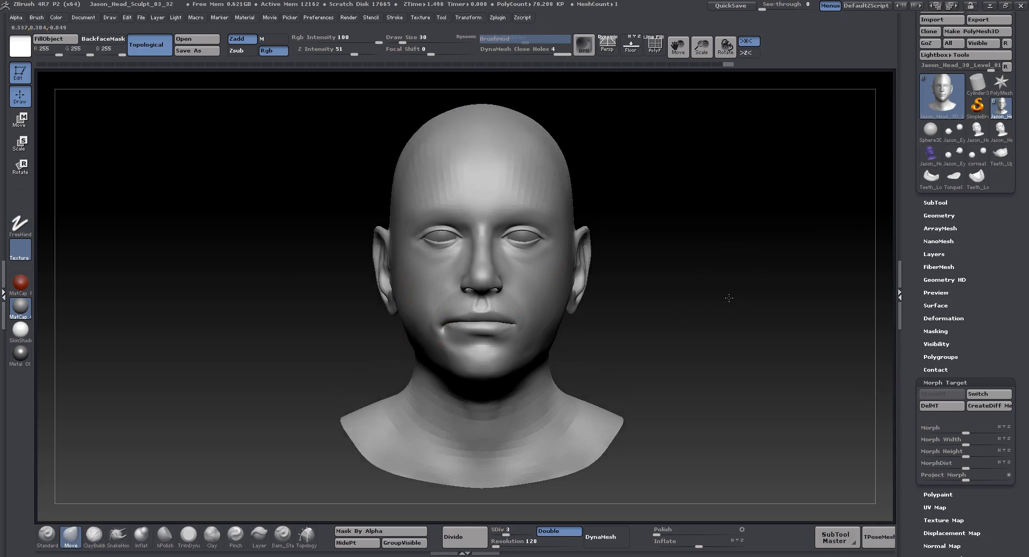
Show the sculpt layers list and raise the head from subdivision level 3 to 7, about 10.3M polygons
click(947, 216)
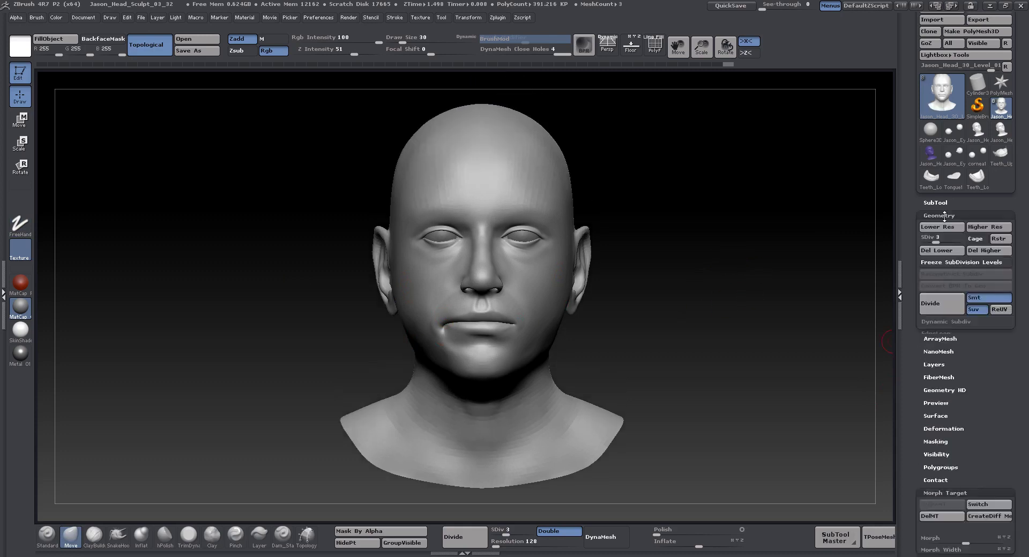
click(942, 217)
click(935, 254)
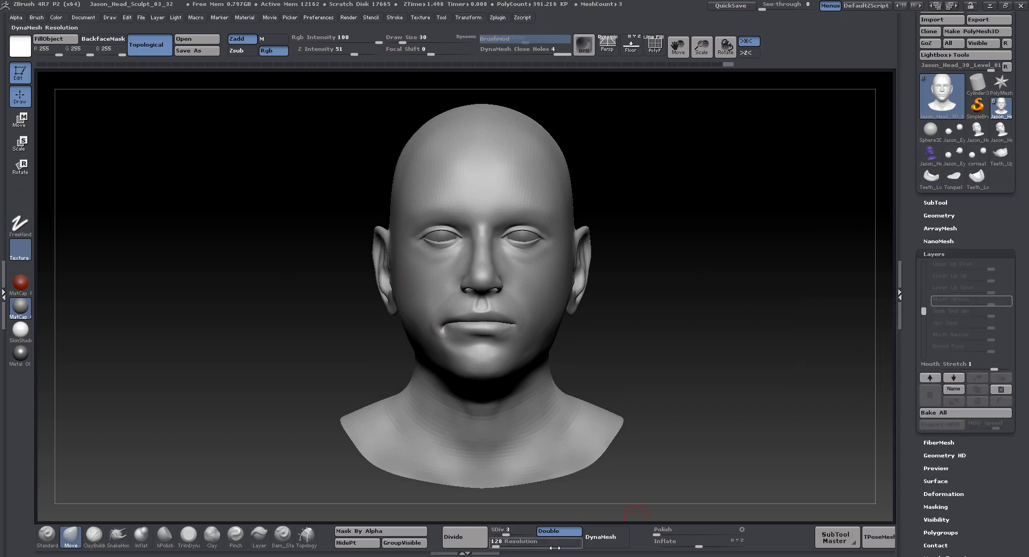
drag(517, 531, 569, 525)
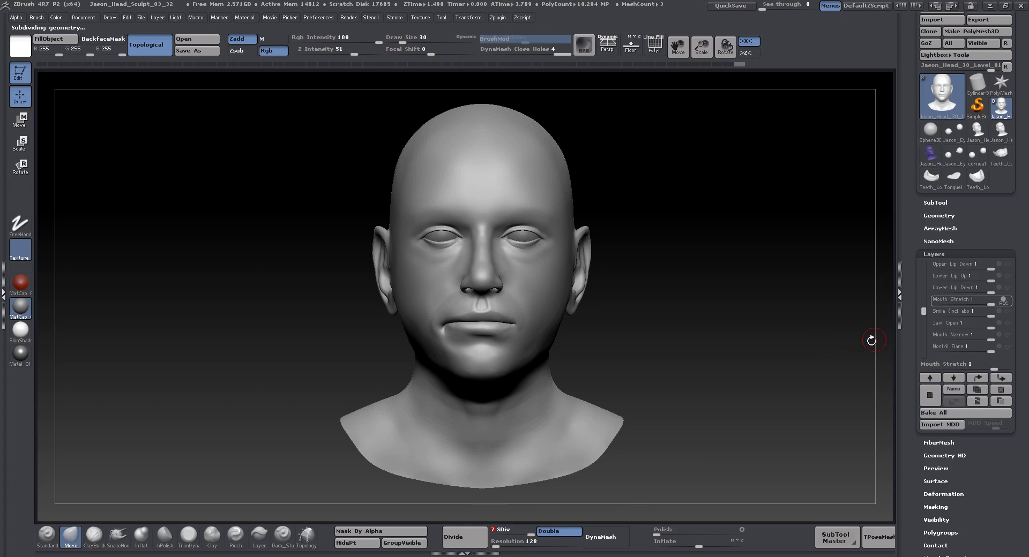
mouse_move(959, 325)
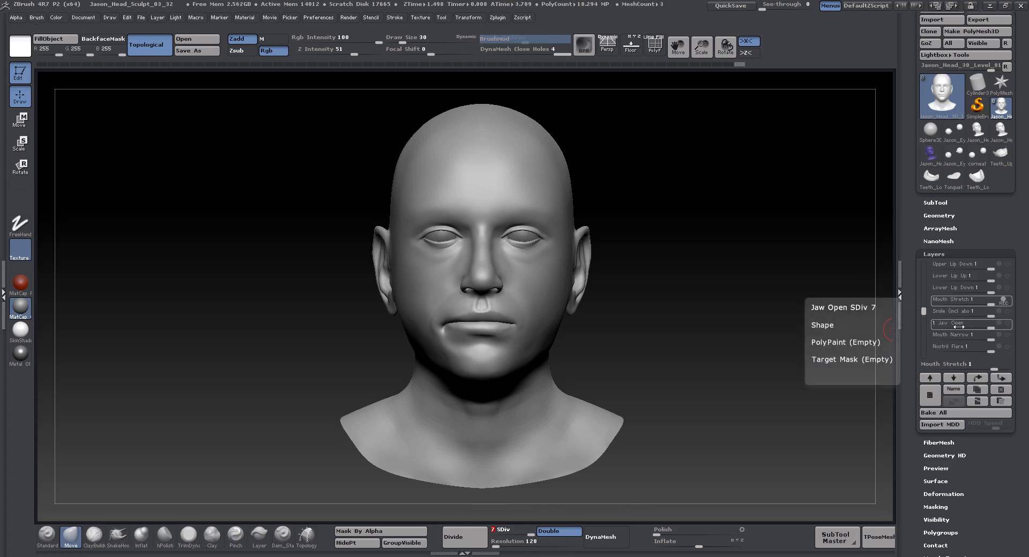